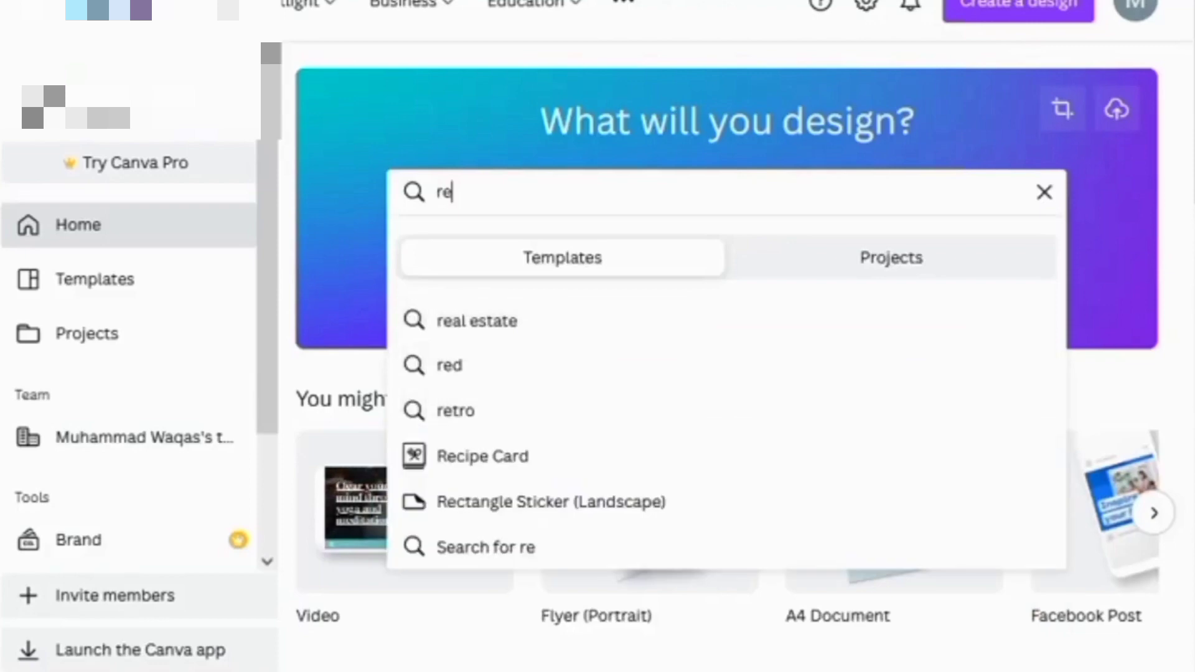
# - Search the templates for "menu card"
pyautogui.press('BackSpace')
pyautogui.press('BackSpace')
pyautogui.write('menu')
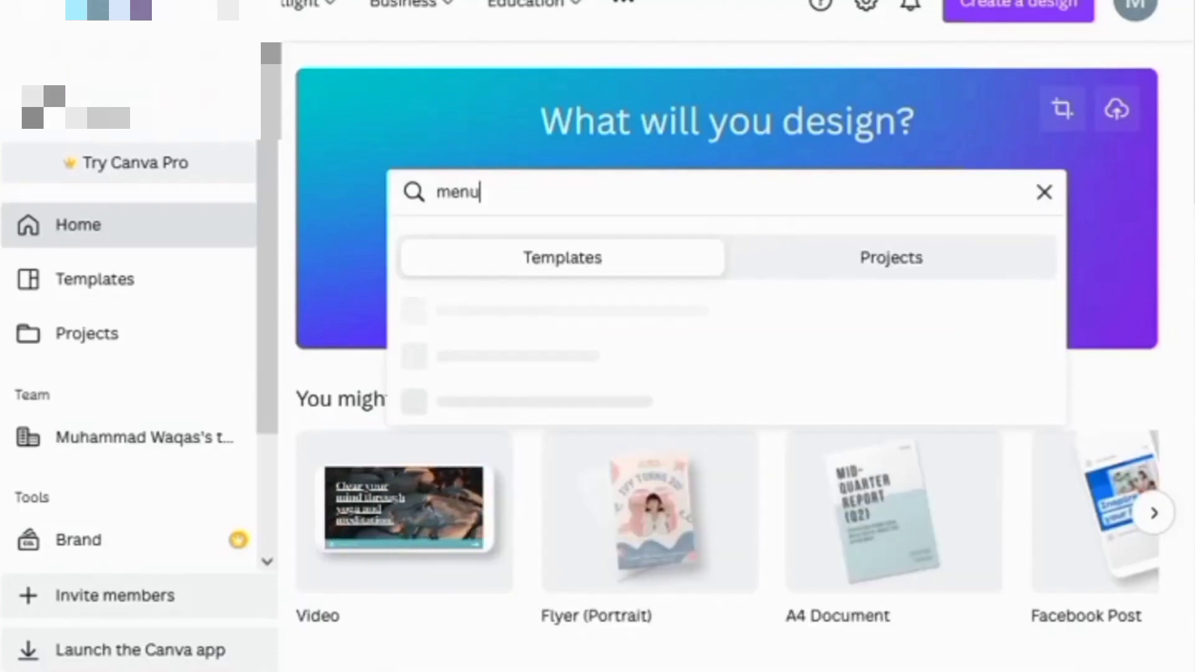
pyautogui.write(' card')
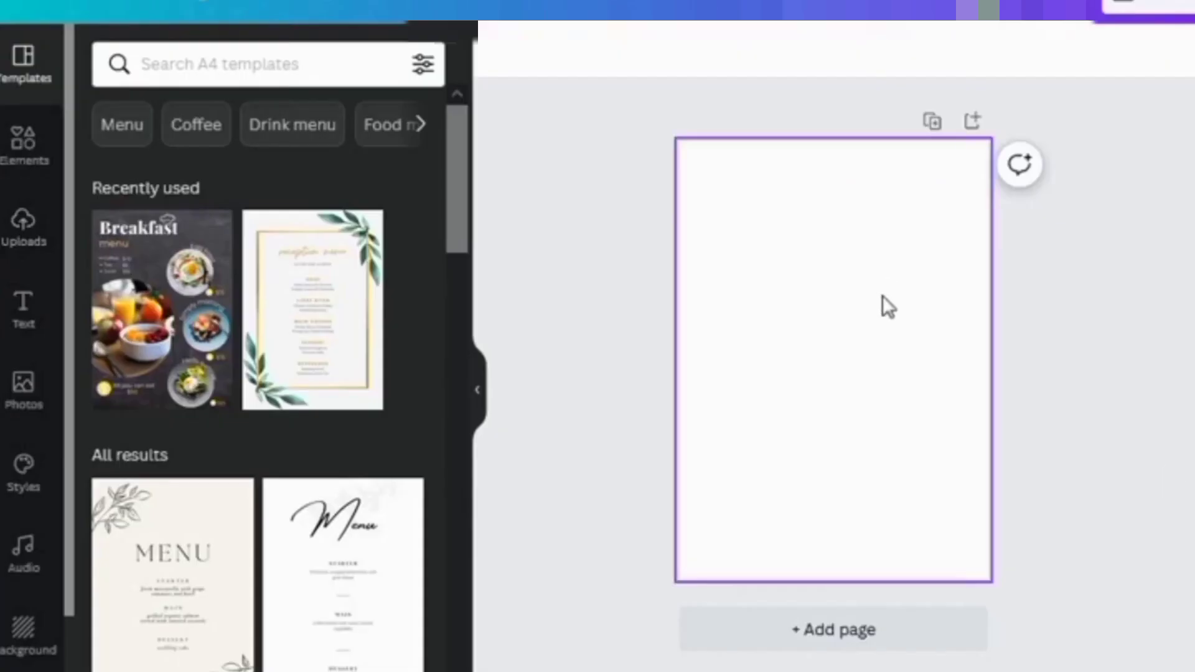
# - Set the blank page's background to the custom dark red #501010
pyautogui.click(862, 318)
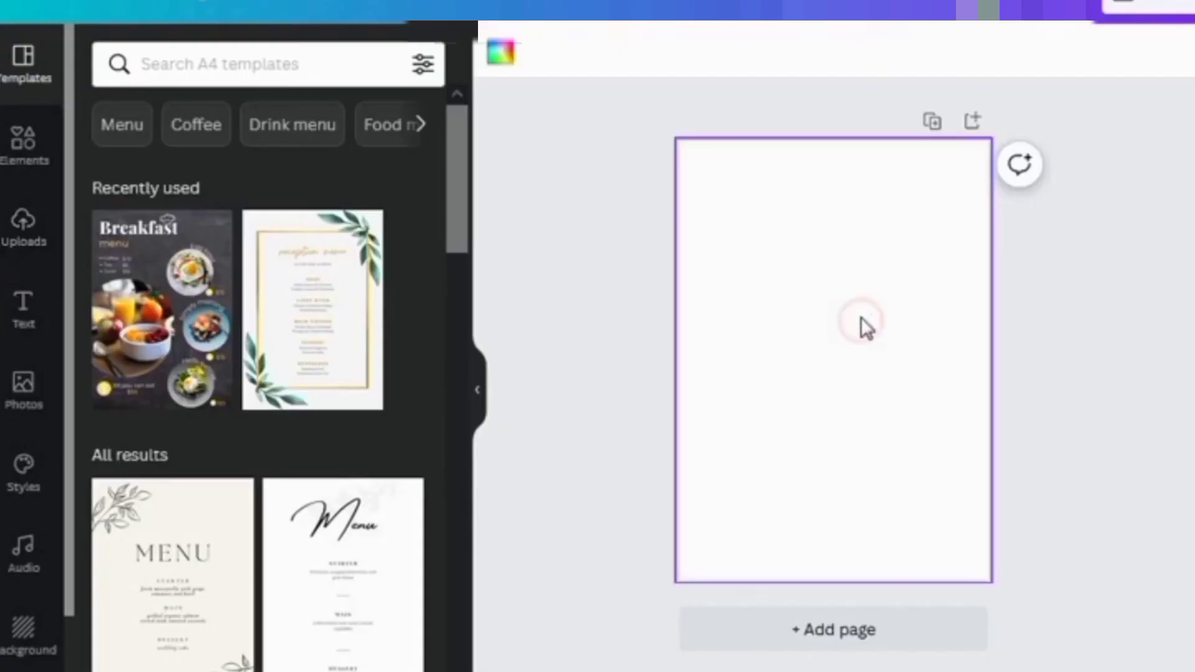
pyautogui.click(501, 54)
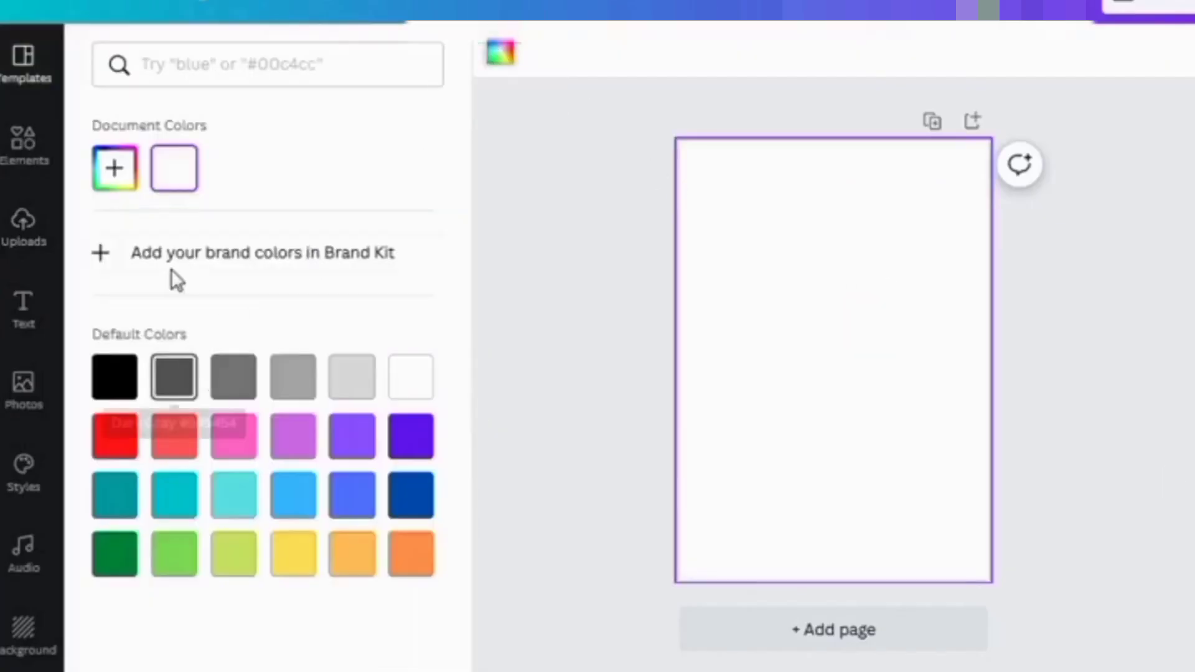
pyautogui.click(152, 430)
pyautogui.click(115, 168)
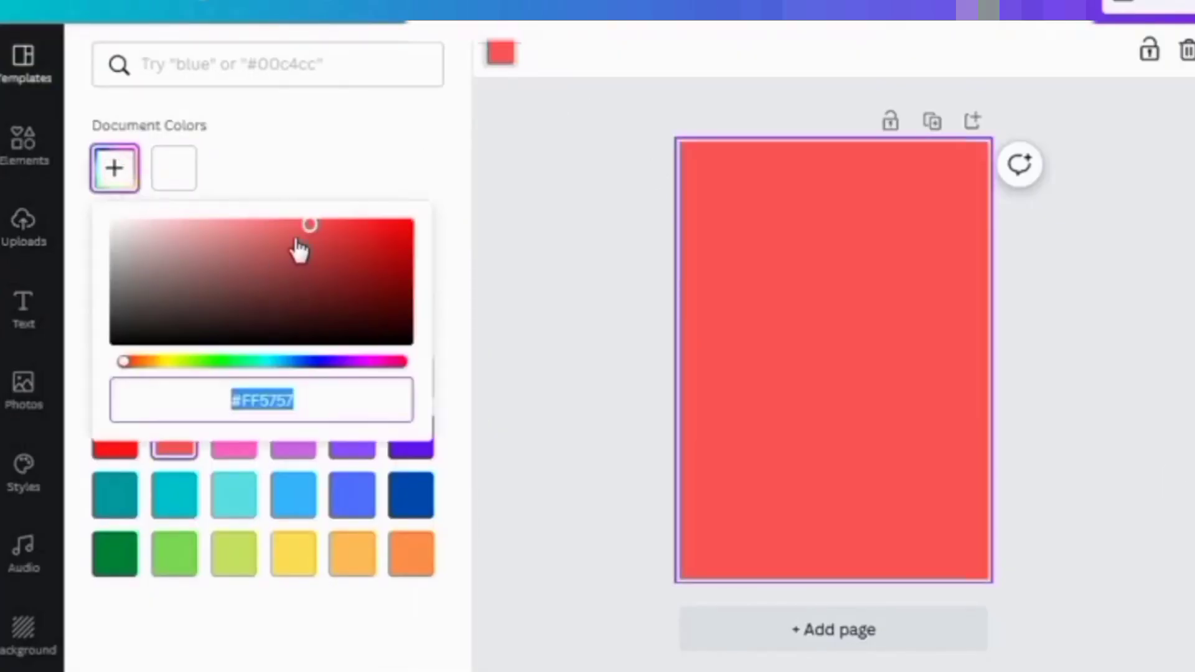
pyautogui.click(293, 274)
pyautogui.moveTo(291, 288); pyautogui.dragTo(350, 311)
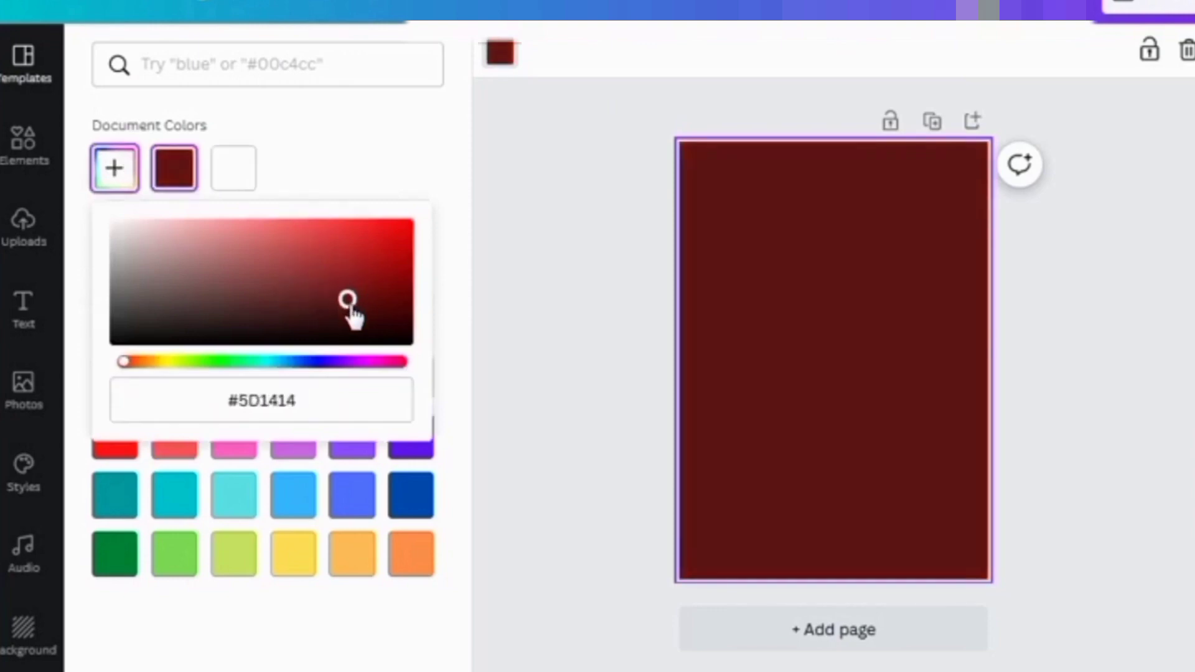
pyautogui.click(893, 290)
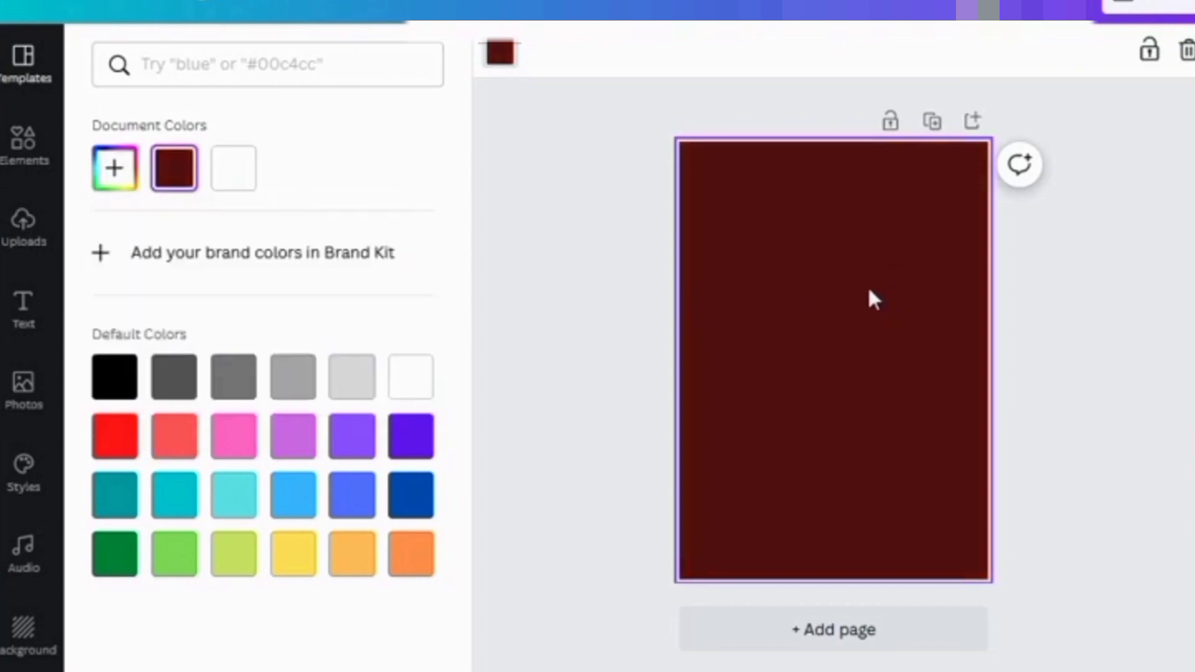
# - Add the wavy-edged layered shape from Lines & Shapes, rotate it diagonally and place it over the page's upper-right corner
pyautogui.click(32, 149)
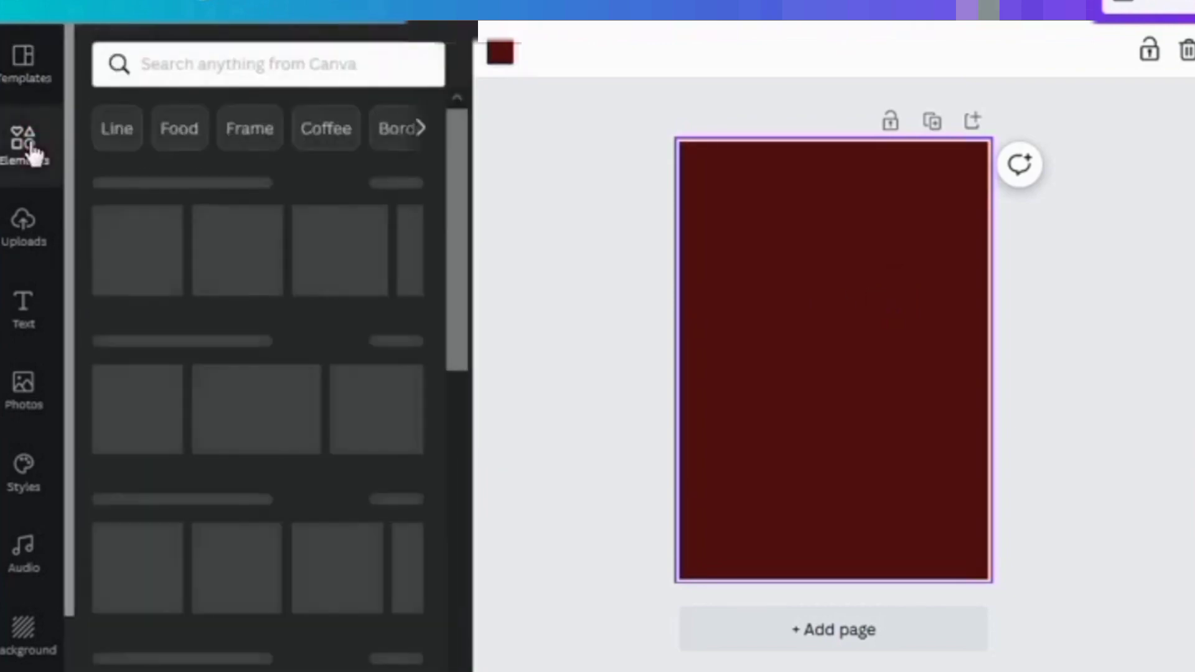
pyautogui.click(392, 344)
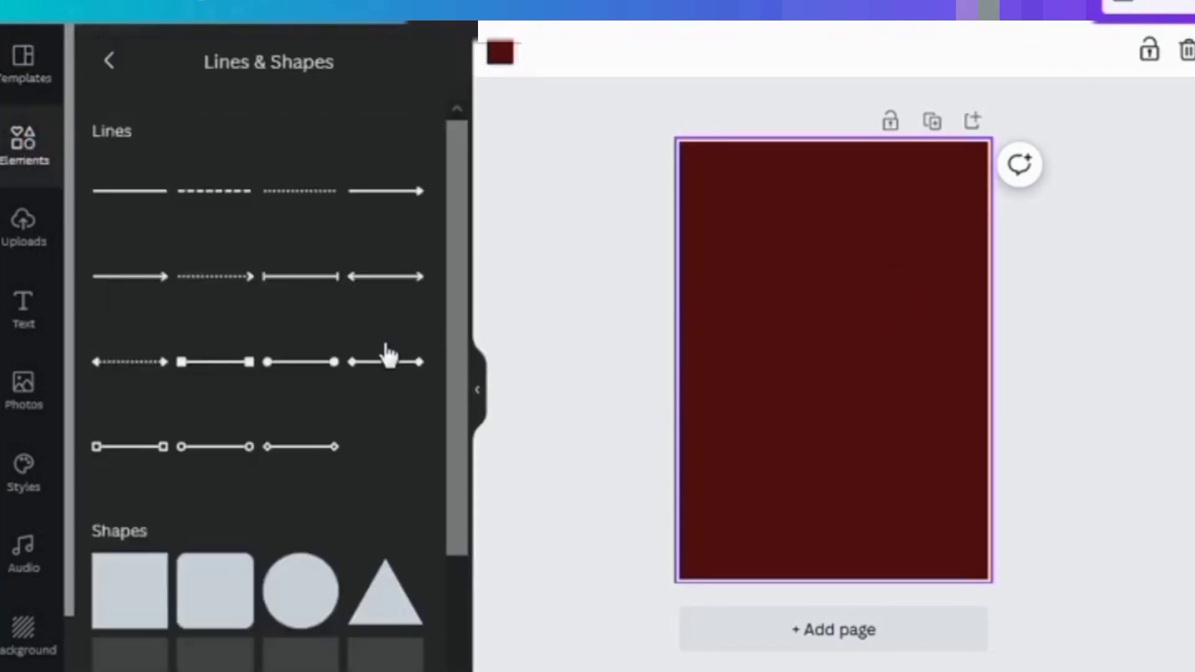
pyautogui.scroll(-8, 389, 349)
pyautogui.scroll(-10, 287, 616)
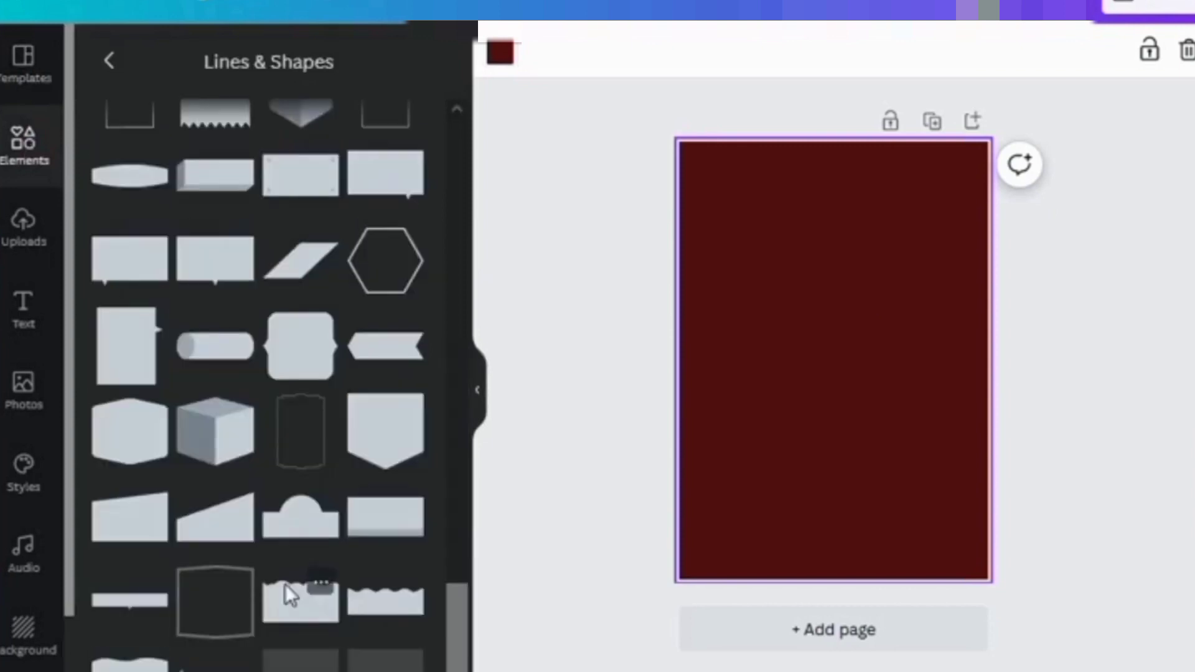
pyautogui.click(387, 594)
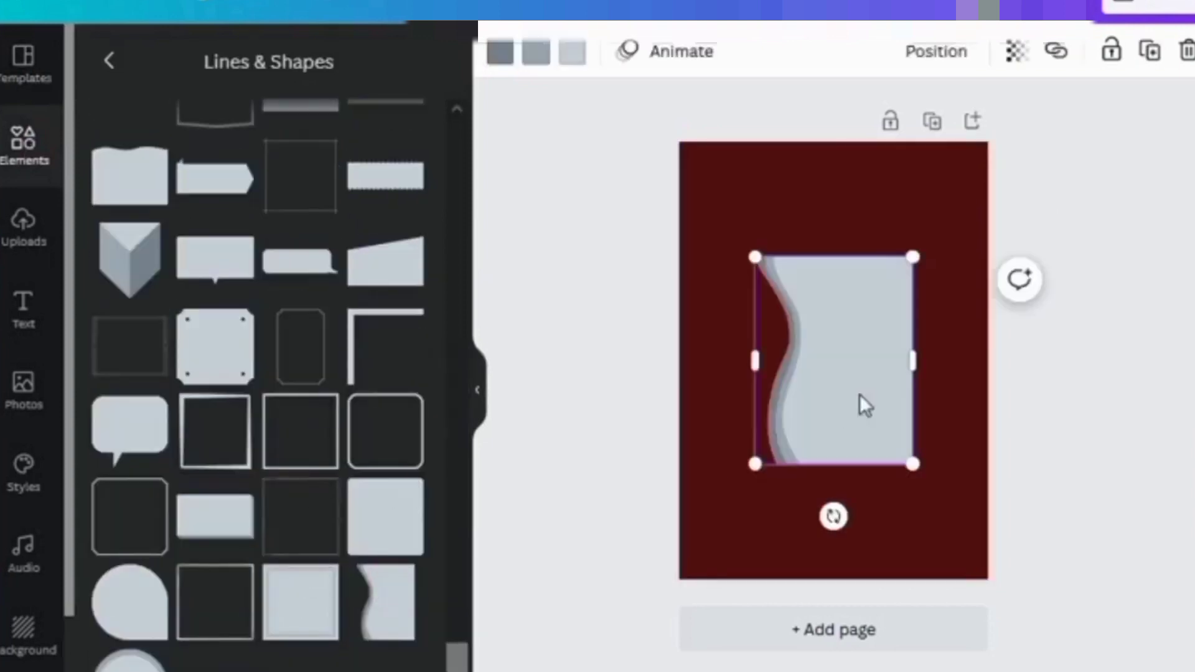
pyautogui.moveTo(833, 516)
pyautogui.mouseDown()
pyautogui.moveTo(994, 479)
pyautogui.moveTo(965, 506)
pyautogui.mouseUp()
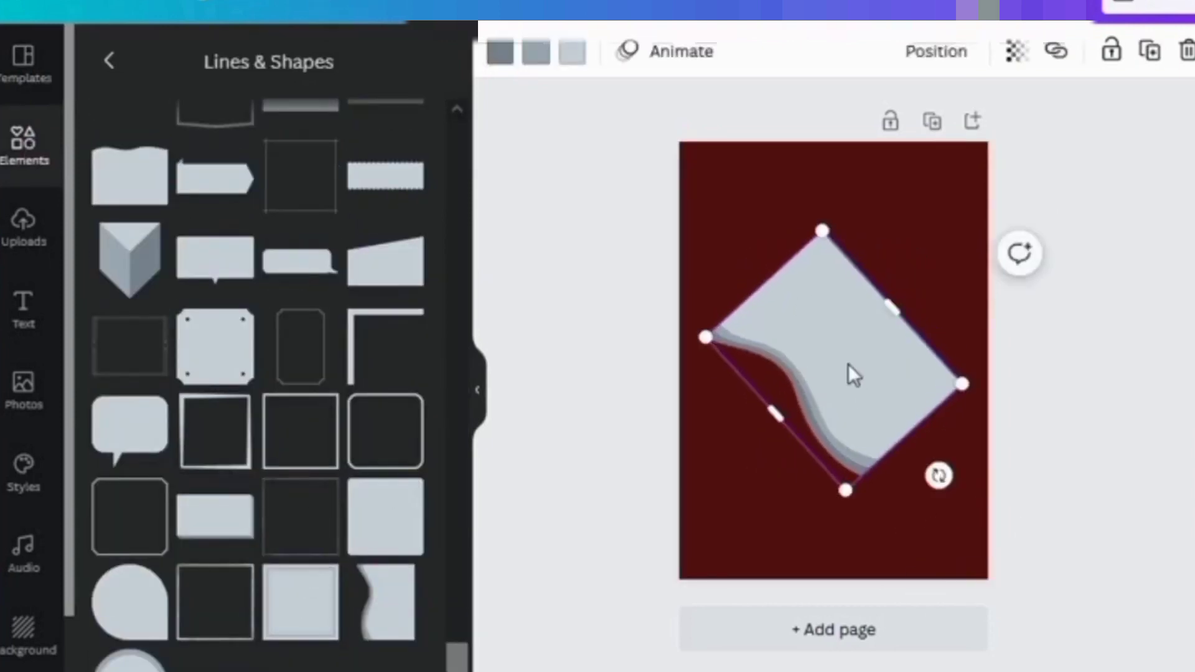
pyautogui.moveTo(848, 373)
pyautogui.mouseDown()
pyautogui.moveTo(931, 213)
pyautogui.moveTo(1000, 152)
pyautogui.moveTo(988, 165)
pyautogui.mouseUp()
# - Recolor both edge bands of the upper-right wavy shape with the background's dark red
pyautogui.click(532, 61)
pyautogui.click(173, 178)
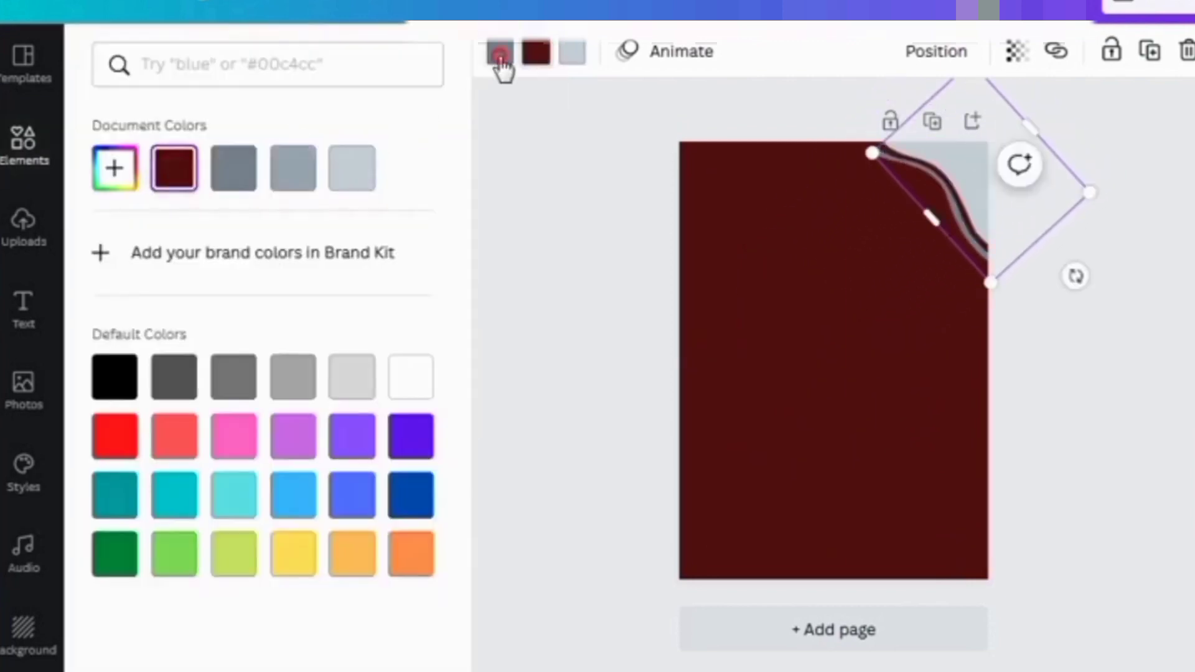
pyautogui.click(501, 63)
pyautogui.click(173, 181)
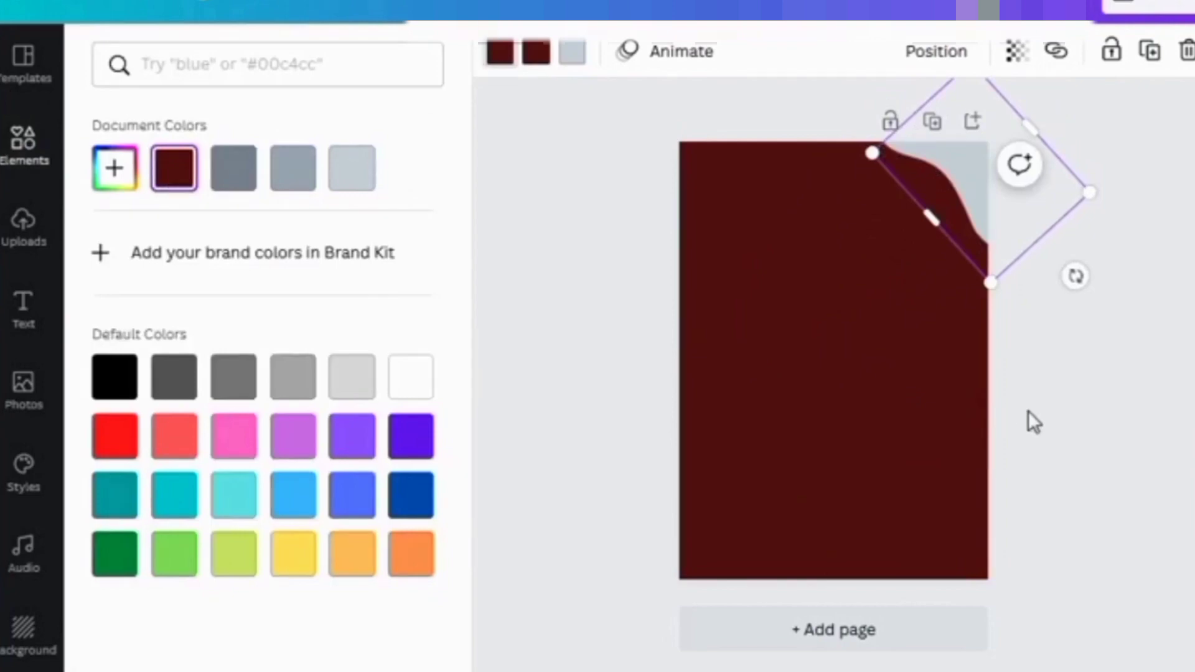
pyautogui.click(753, 448)
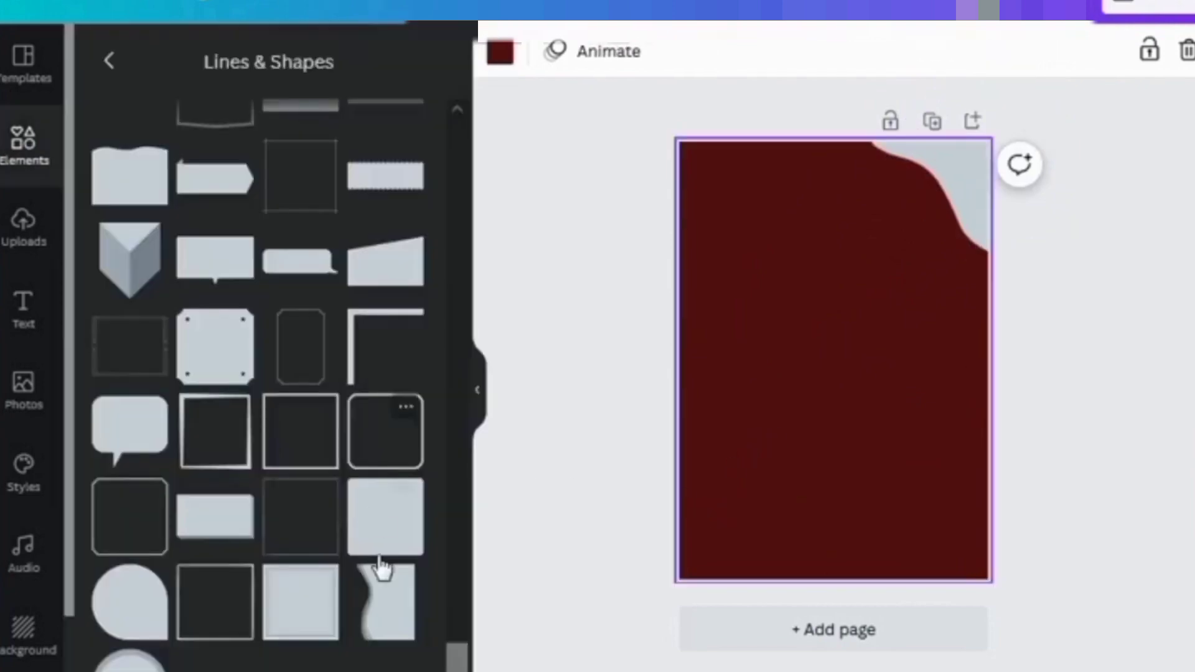
# - Add a second wavy-edged shape, rotate it diagonally and place it over the page's lower-left corner
pyautogui.click(385, 600)
pyautogui.moveTo(832, 515)
pyautogui.mouseDown()
pyautogui.moveTo(768, 544)
pyautogui.moveTo(581, 342)
pyautogui.moveTo(604, 219)
pyautogui.mouseUp()
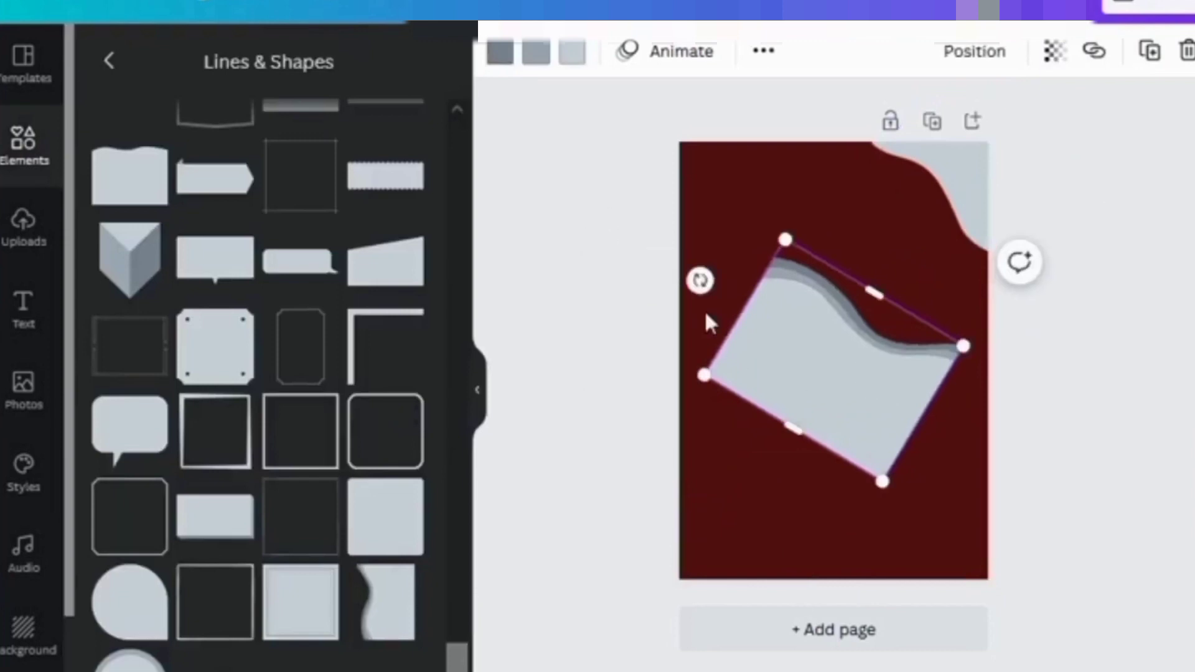
pyautogui.moveTo(701, 280); pyautogui.dragTo(664, 200)
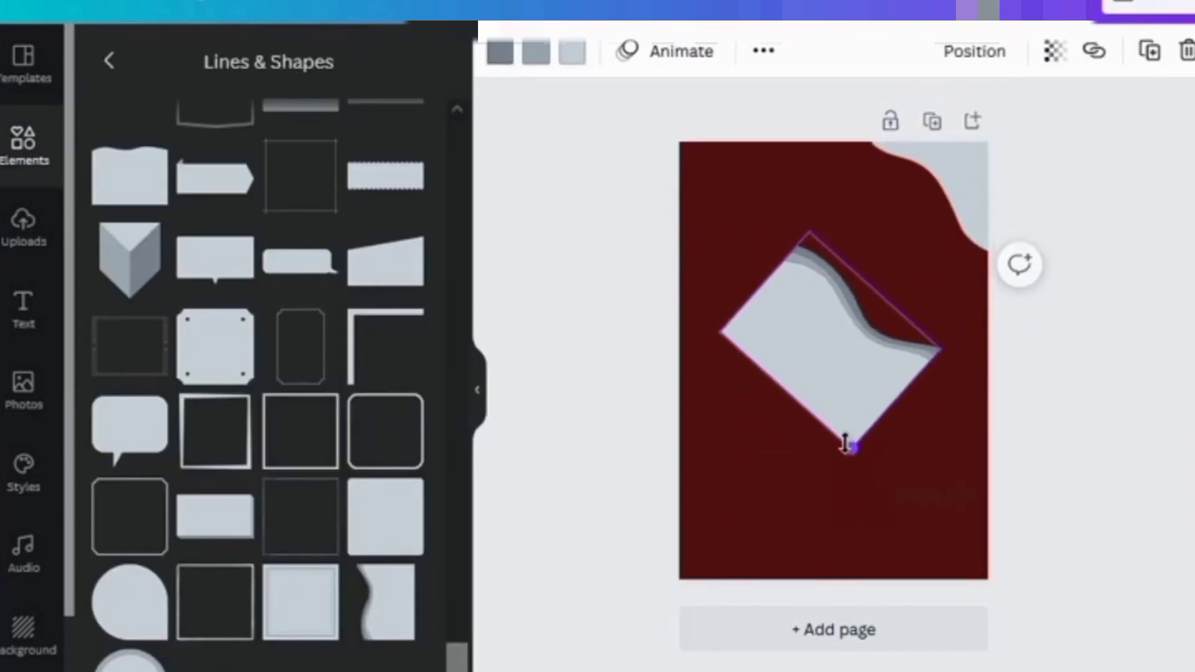
pyautogui.moveTo(848, 440); pyautogui.dragTo(739, 575)
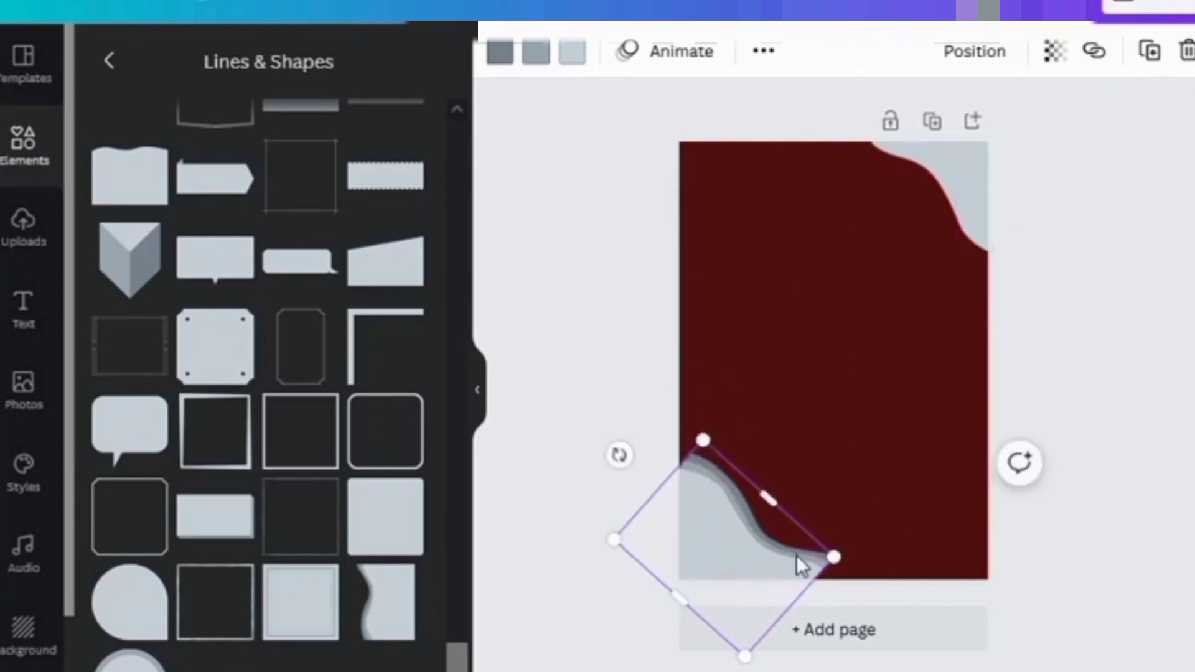
# - Enlarge the lower-left wavy shape and shift it outward so its wave starts at the page's left edge
pyautogui.moveTo(834, 558); pyautogui.dragTo(858, 560)
pyautogui.moveTo(721, 574); pyautogui.dragTo(701, 566)
pyautogui.moveTo(837, 550); pyautogui.dragTo(928, 557)
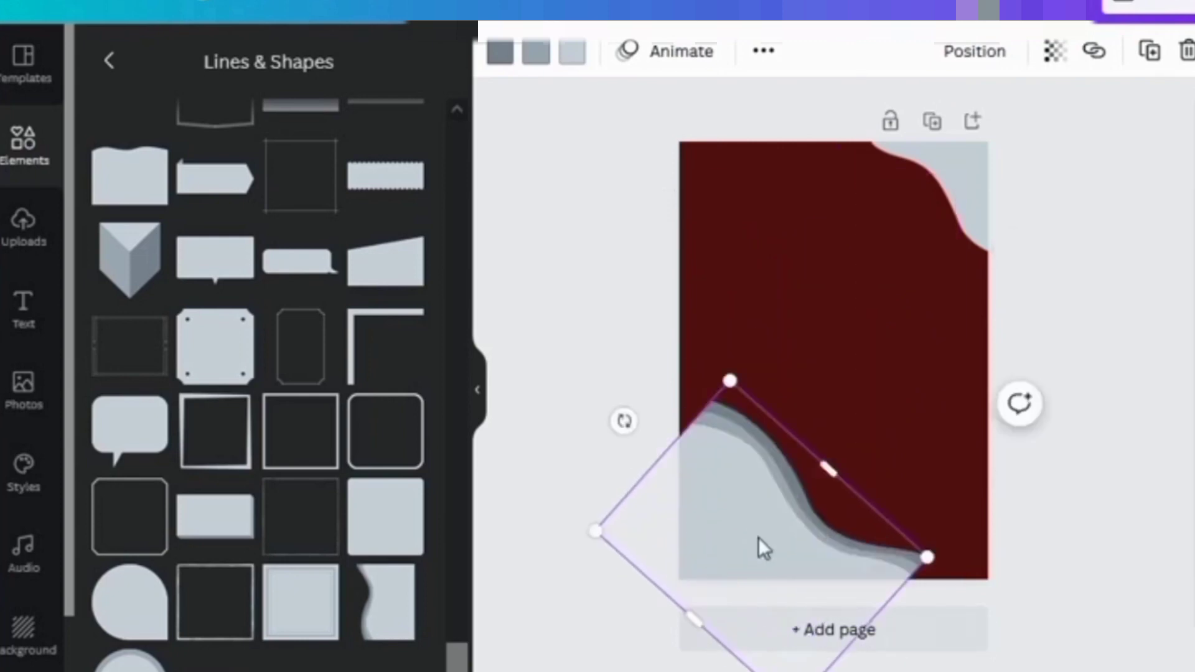
pyautogui.moveTo(751, 541); pyautogui.dragTo(720, 542)
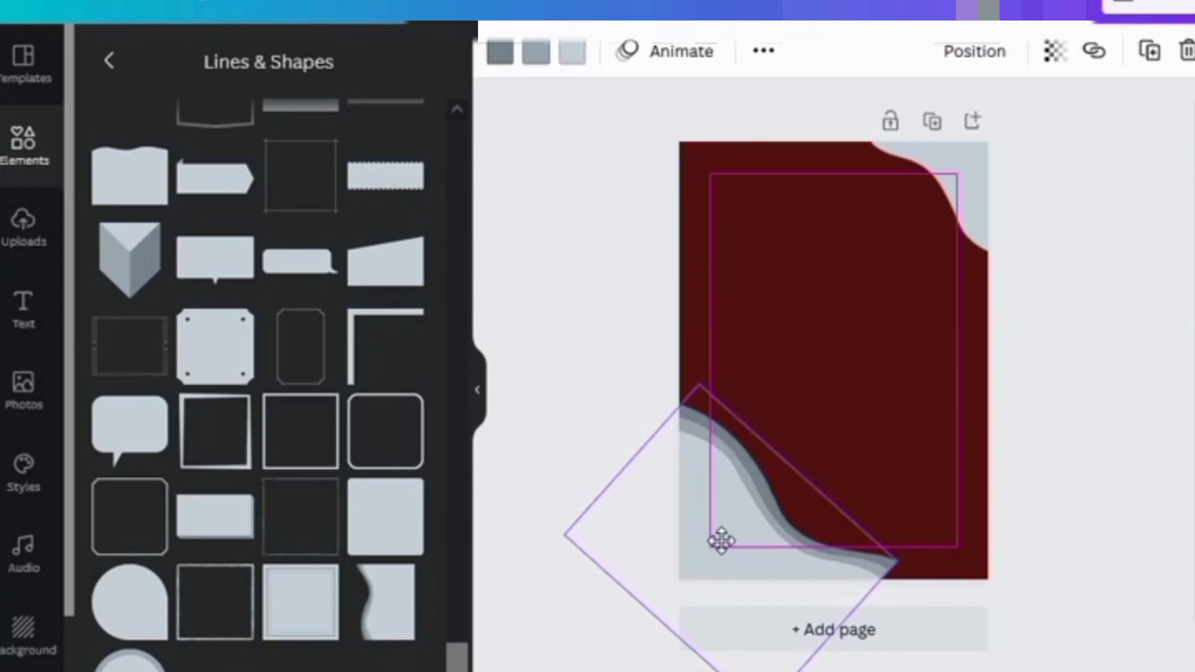
# - Recolor both edge bands of the lower-left wavy shape with the background's dark red
pyautogui.click(536, 51)
pyautogui.click(174, 168)
pyautogui.click(499, 51)
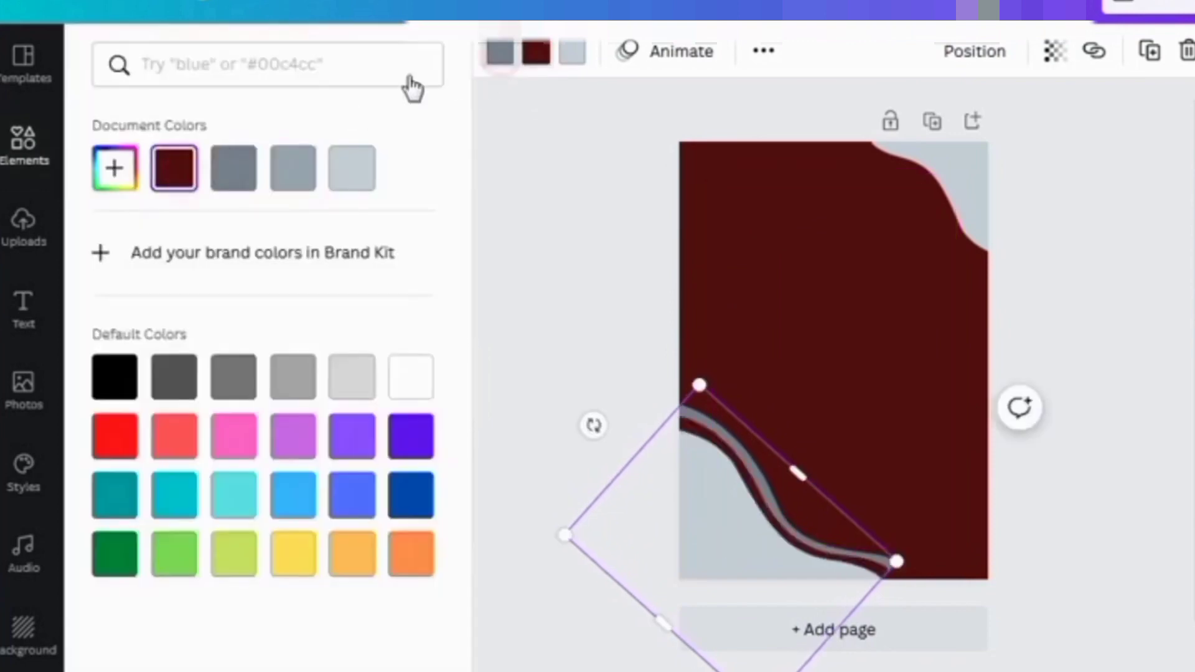
pyautogui.click(174, 168)
pyautogui.click(938, 527)
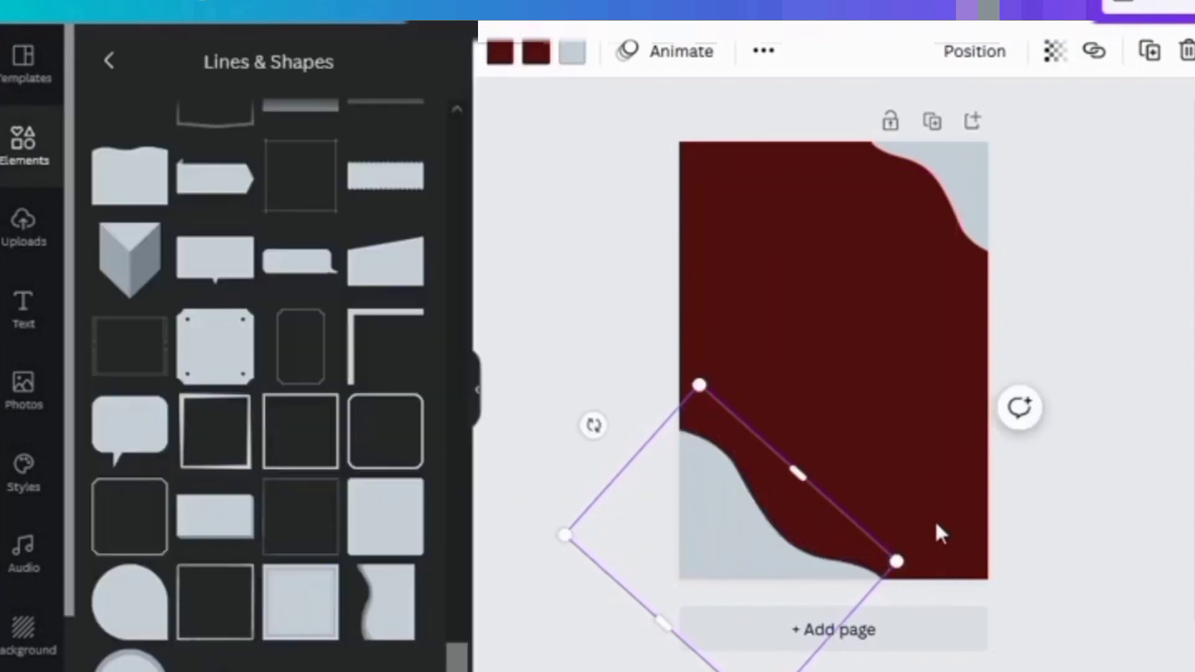
# - Adjust the lower-left wavy shape so it covers slightly more of the page corner
pyautogui.click(907, 438)
pyautogui.click(725, 529)
pyautogui.moveTo(725, 521); pyautogui.dragTo(732, 514)
pyautogui.click(883, 407)
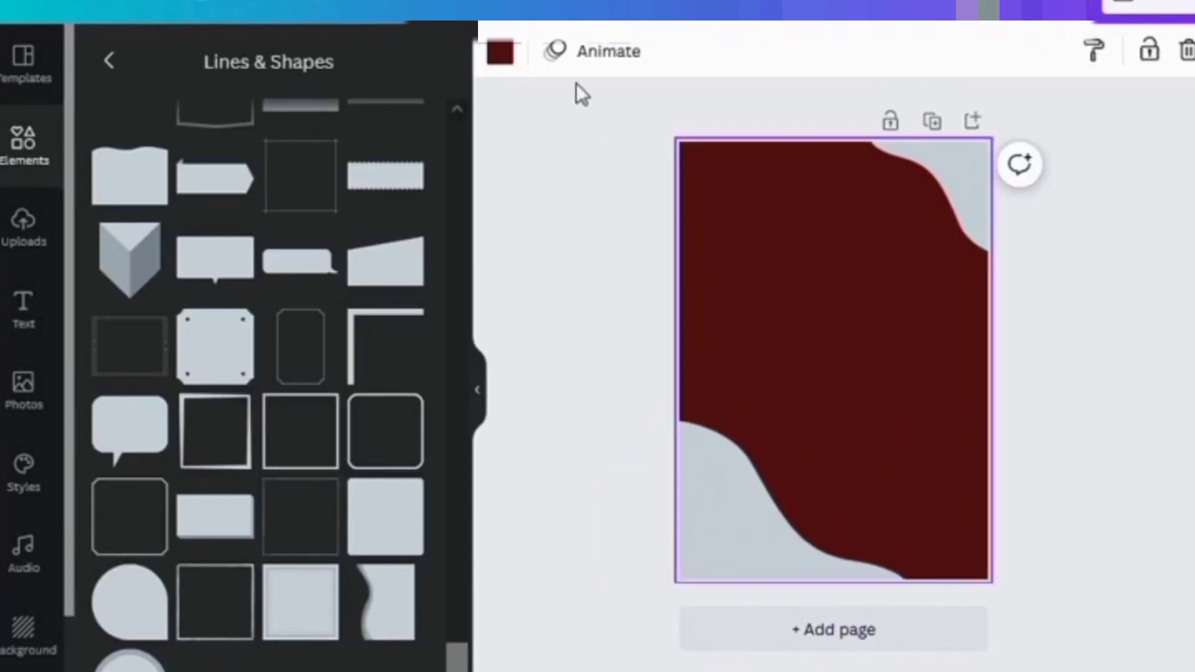
# - Fill the main area of the lower-left wavy shape with black
pyautogui.click(730, 533)
pyautogui.click(568, 63)
pyautogui.click(117, 382)
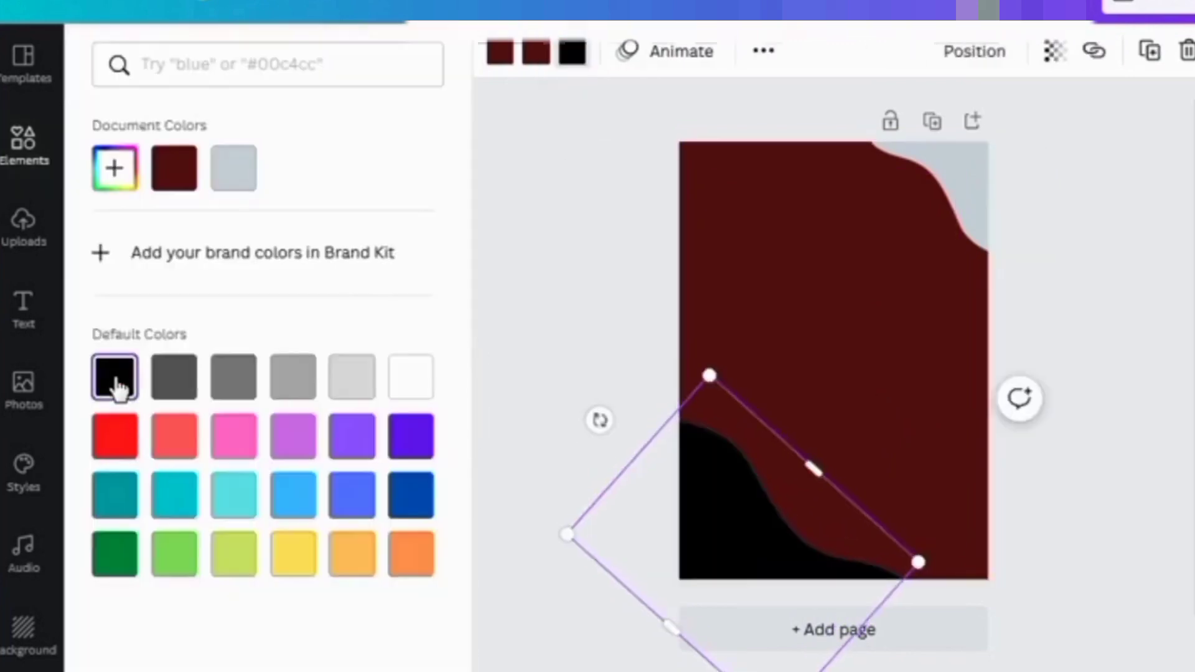
pyautogui.click(561, 347)
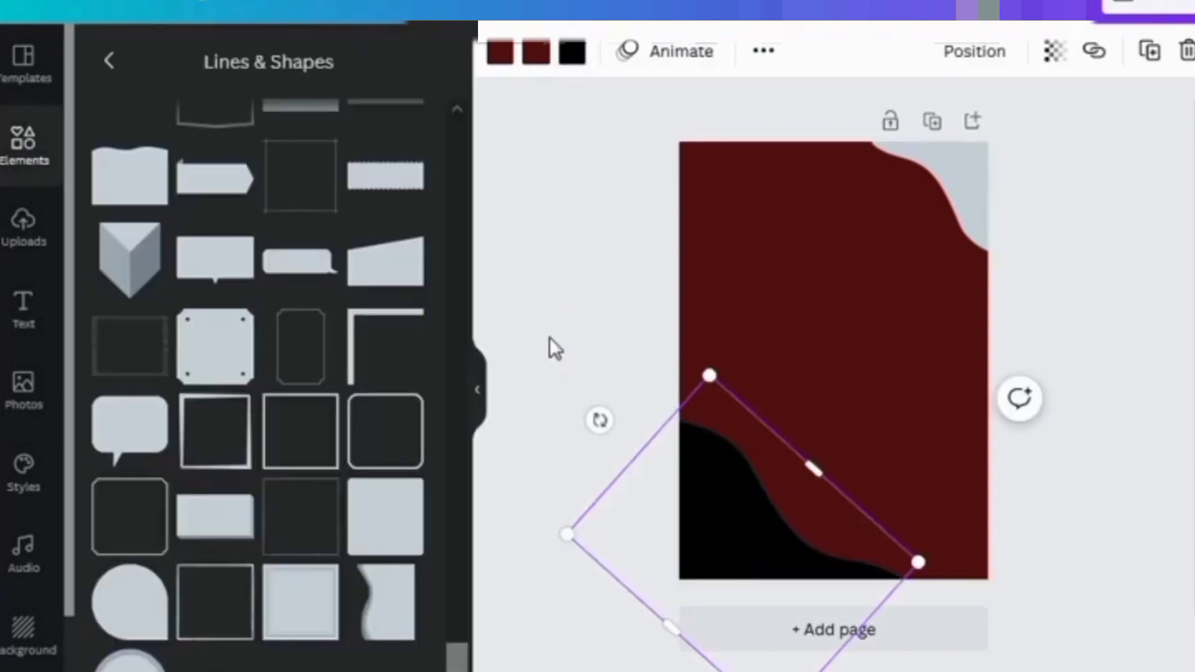
# - Insert the uploaded roast chicken cutout, enlarge it and position it across the upper middle of the page
pyautogui.click(22, 231)
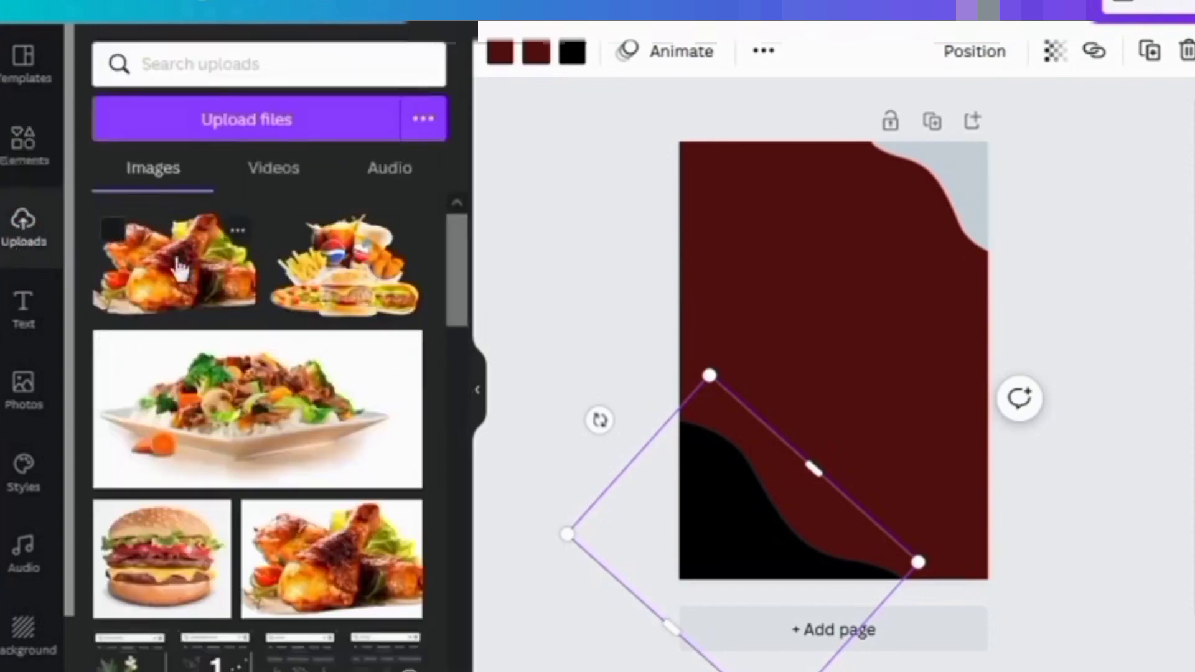
pyautogui.click(174, 265)
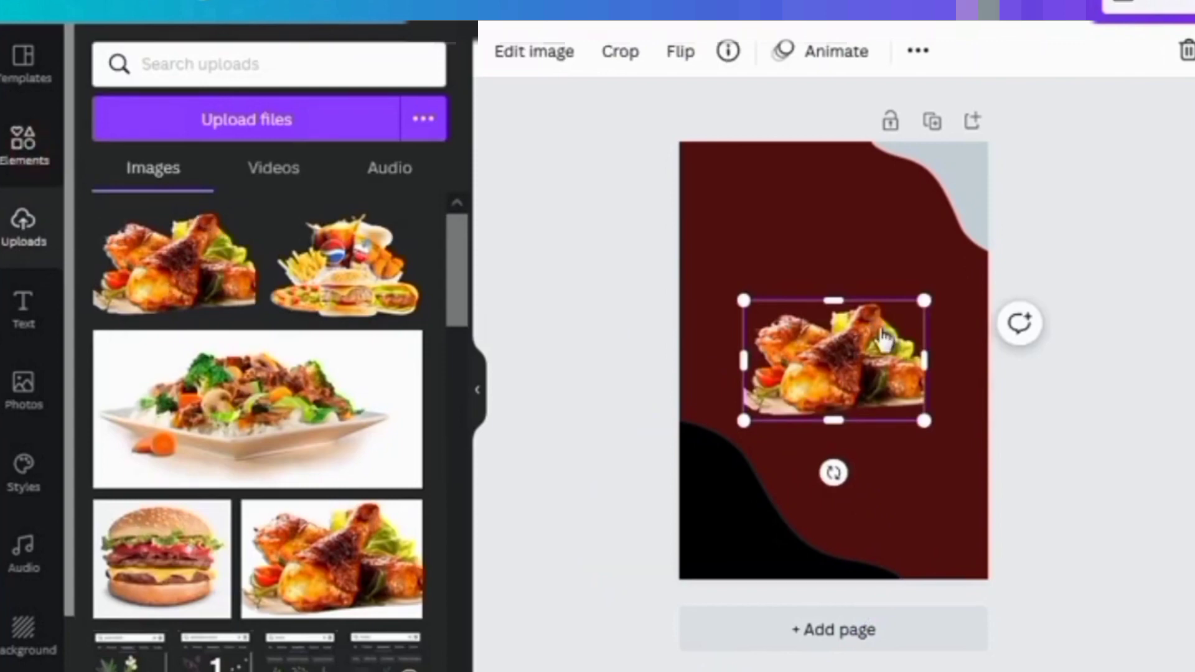
pyautogui.click(25, 150)
pyautogui.moveTo(840, 346); pyautogui.dragTo(835, 327)
pyautogui.moveTo(921, 281); pyautogui.dragTo(969, 252)
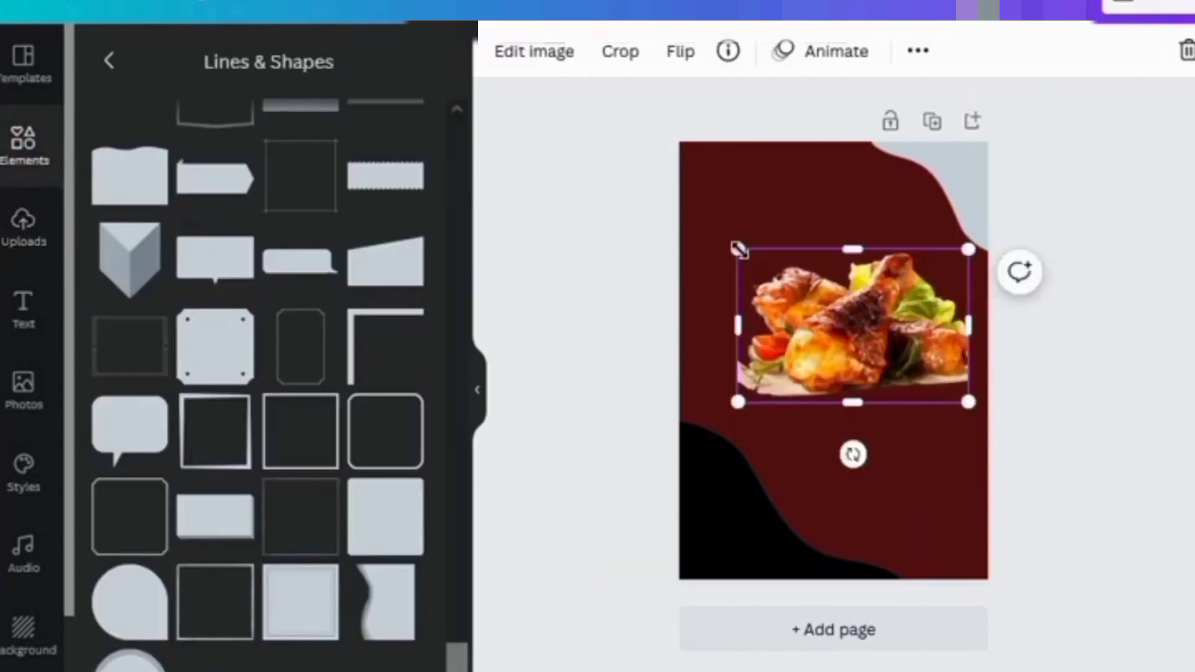
pyautogui.moveTo(738, 250); pyautogui.dragTo(688, 233)
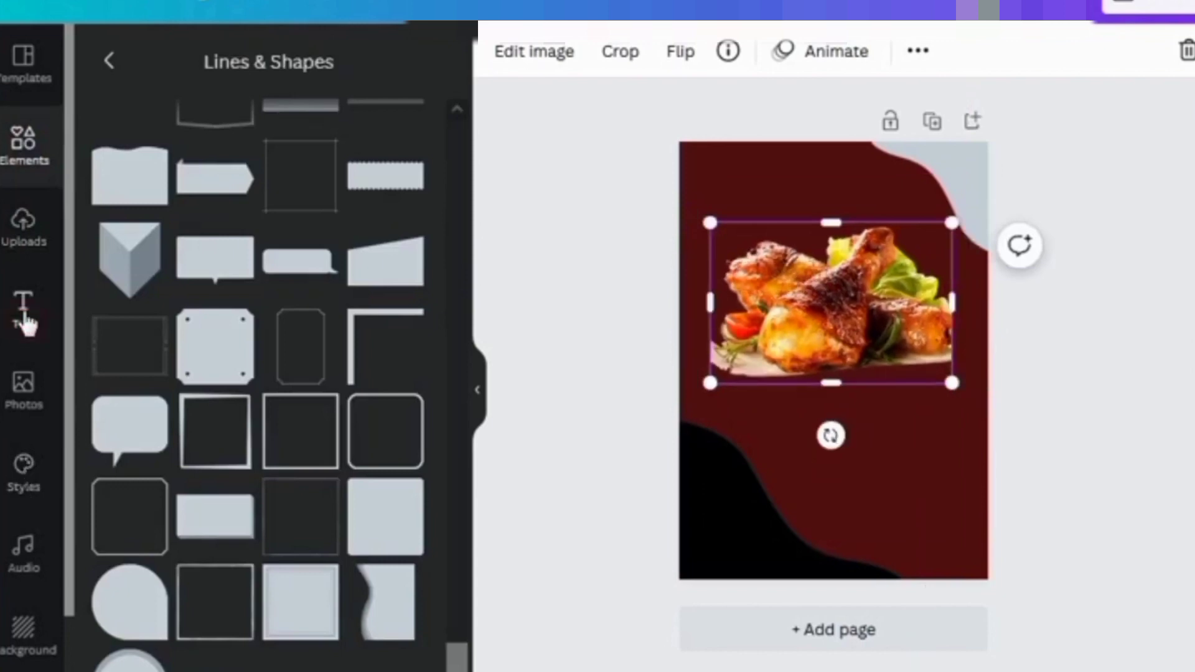
# - Add a heading reading "Restaurant" and place it at the page's upper left, above the chicken image
pyautogui.click(23, 316)
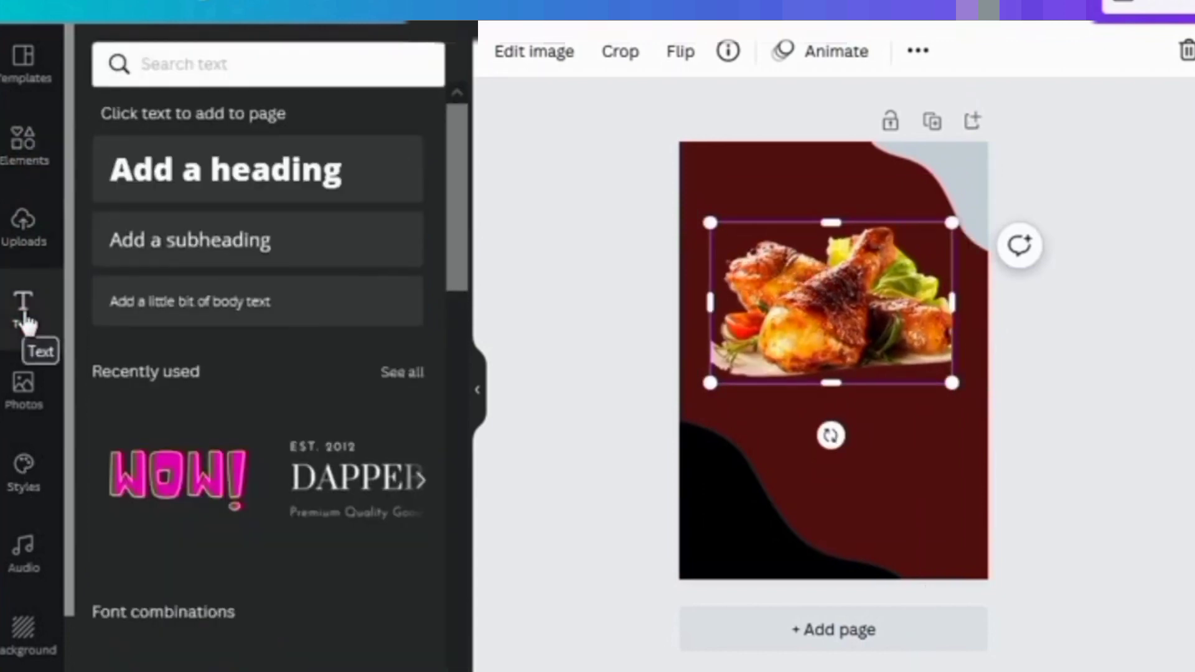
pyautogui.click(212, 188)
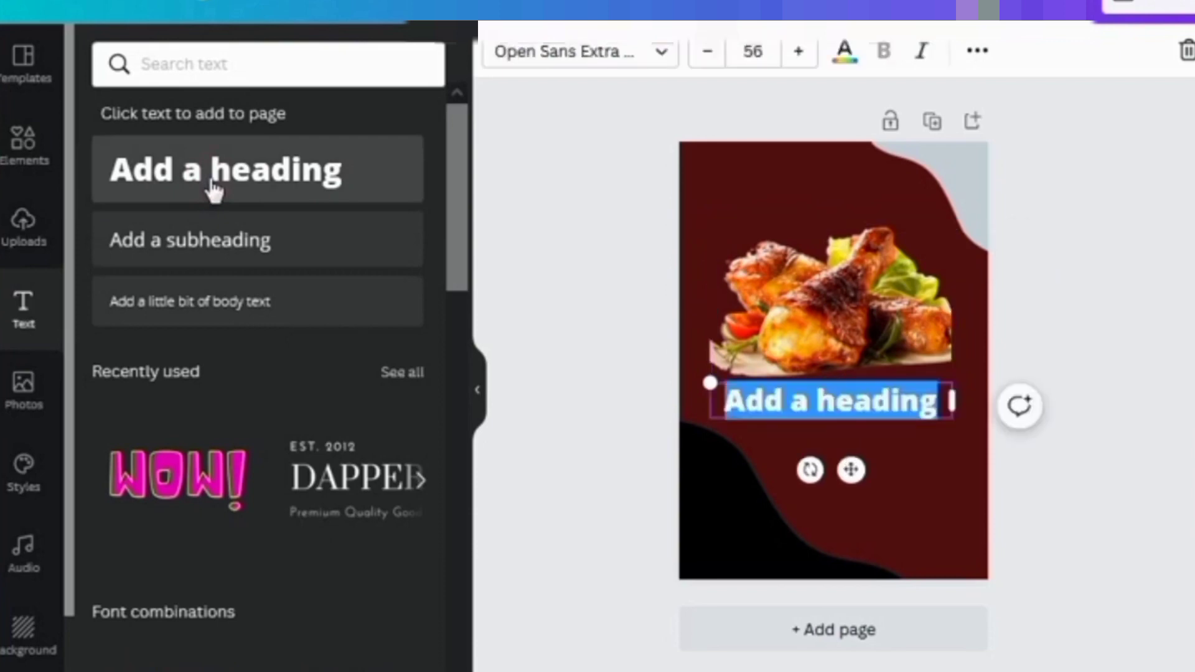
pyautogui.press('BackSpace')
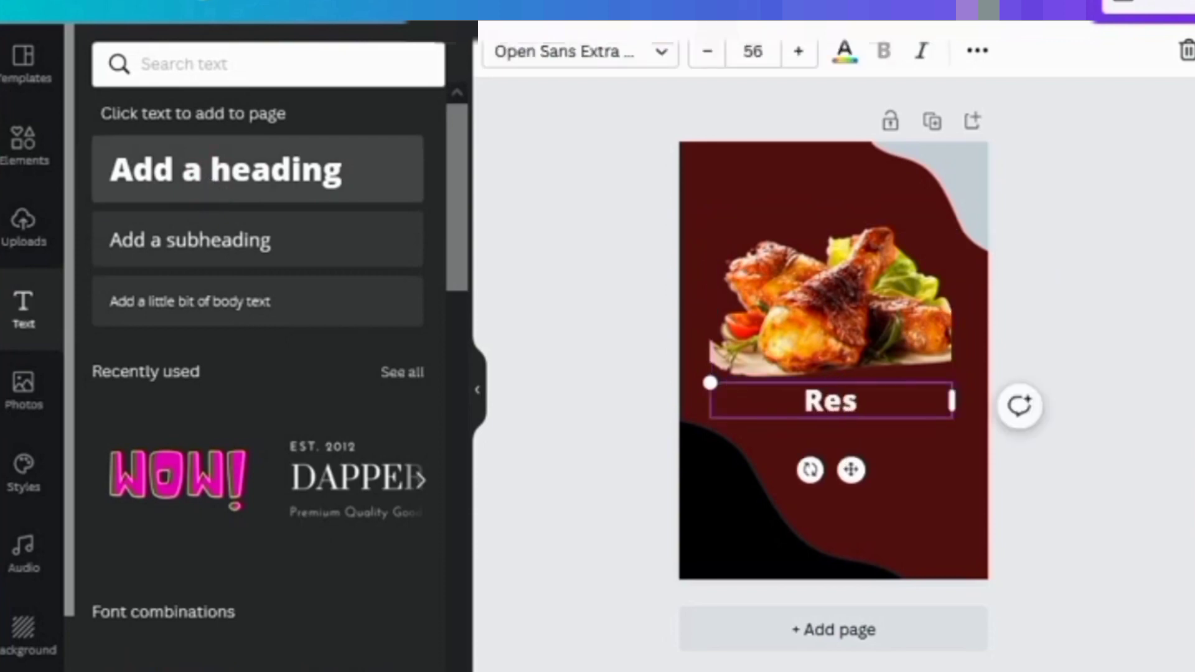
pyautogui.write('Restaurant')
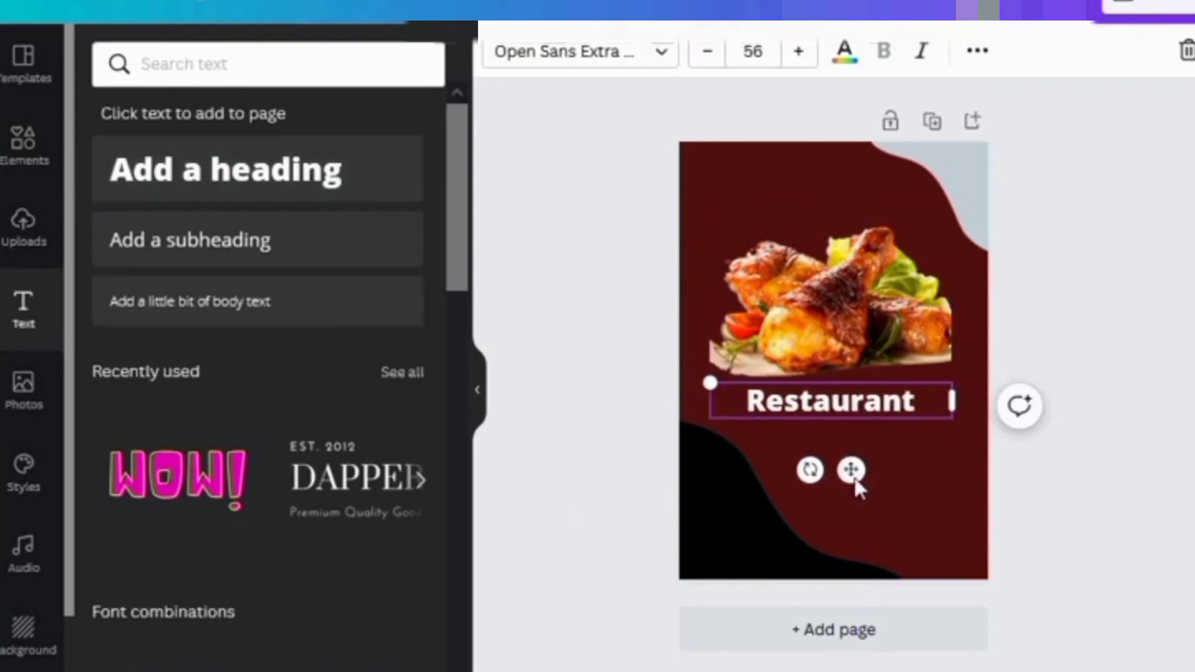
pyautogui.moveTo(852, 478); pyautogui.dragTo(796, 237)
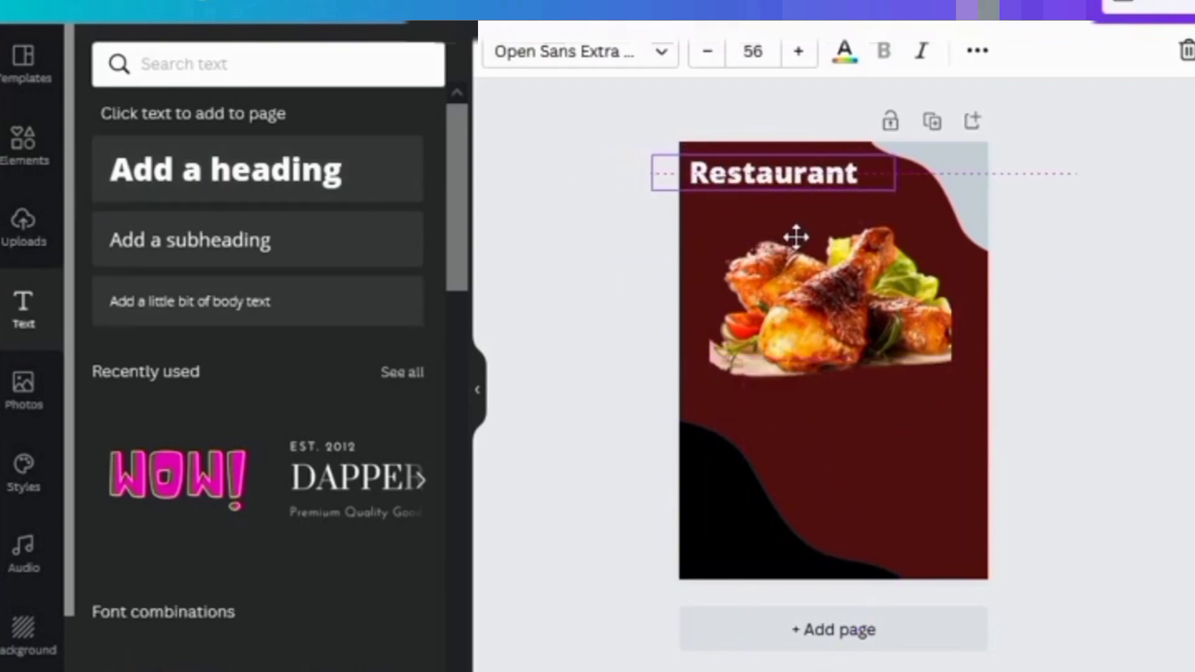
# - Add a second heading to the page reading "Food"
pyautogui.click(258, 169)
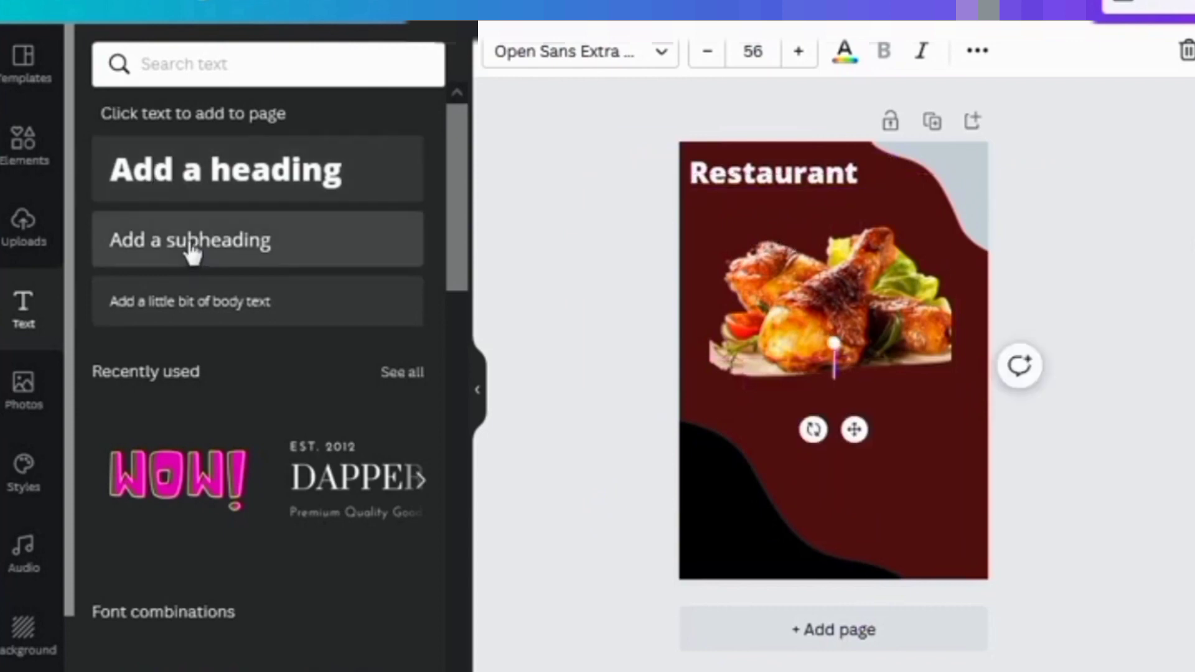
pyautogui.click(205, 187)
pyautogui.press('BackSpace')
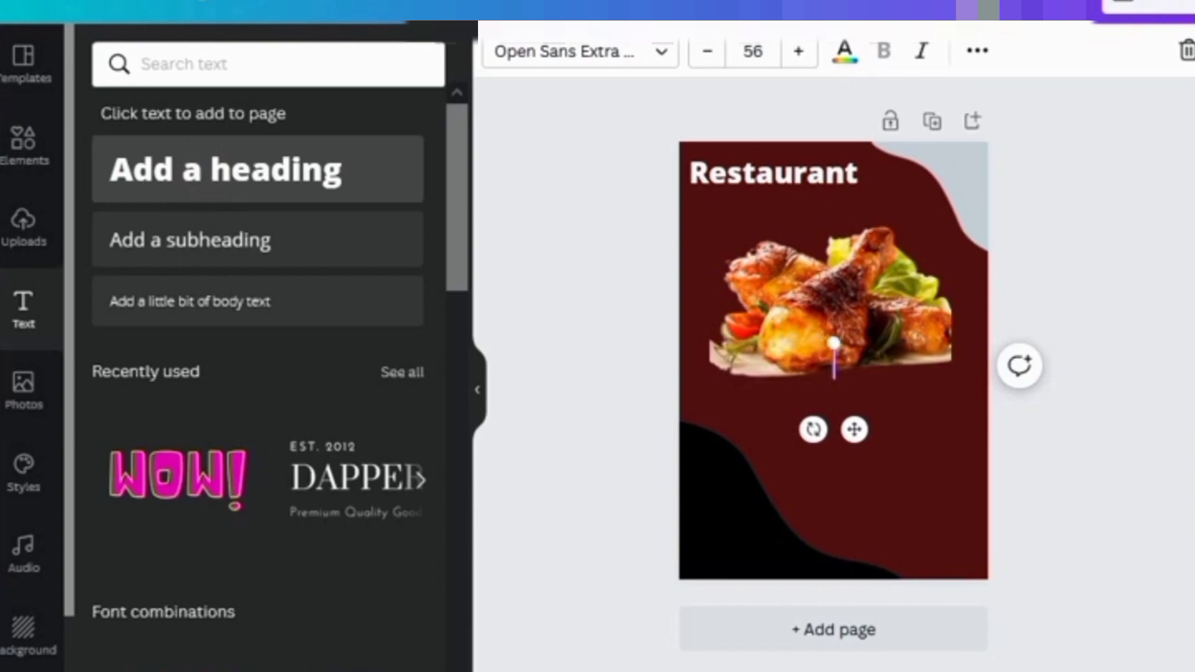
pyautogui.write('Food')
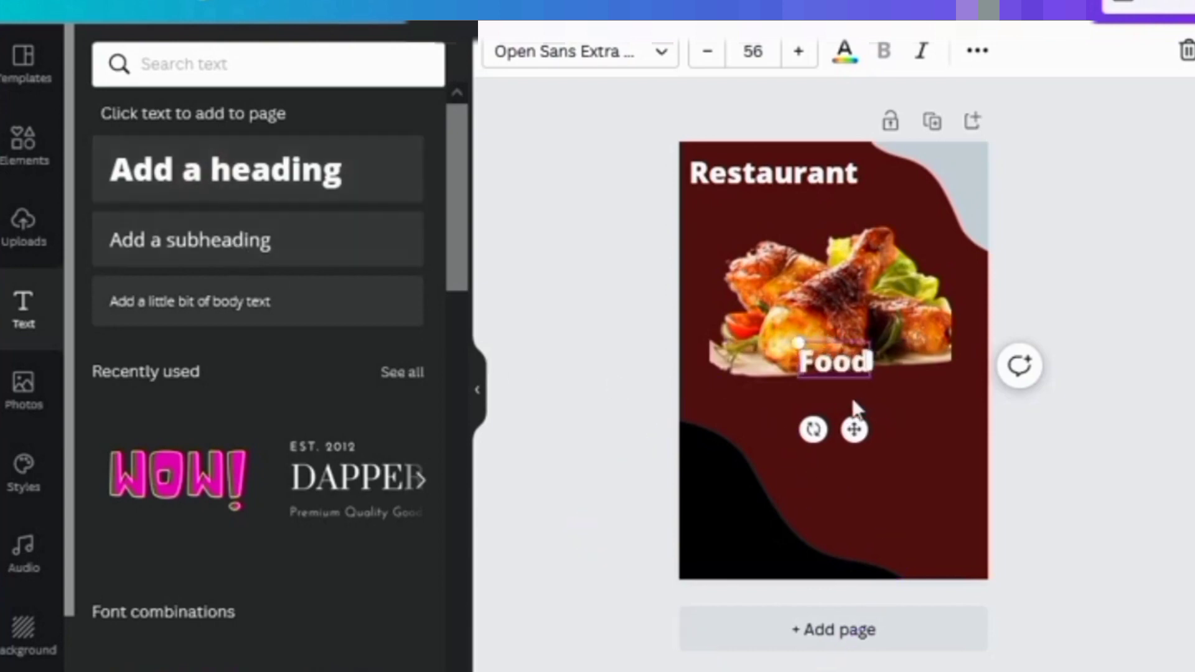
# - Enlarge the "Food" heading to size 140 and place it directly beneath the "Restaurant" heading
pyautogui.moveTo(797, 342); pyautogui.dragTo(714, 303)
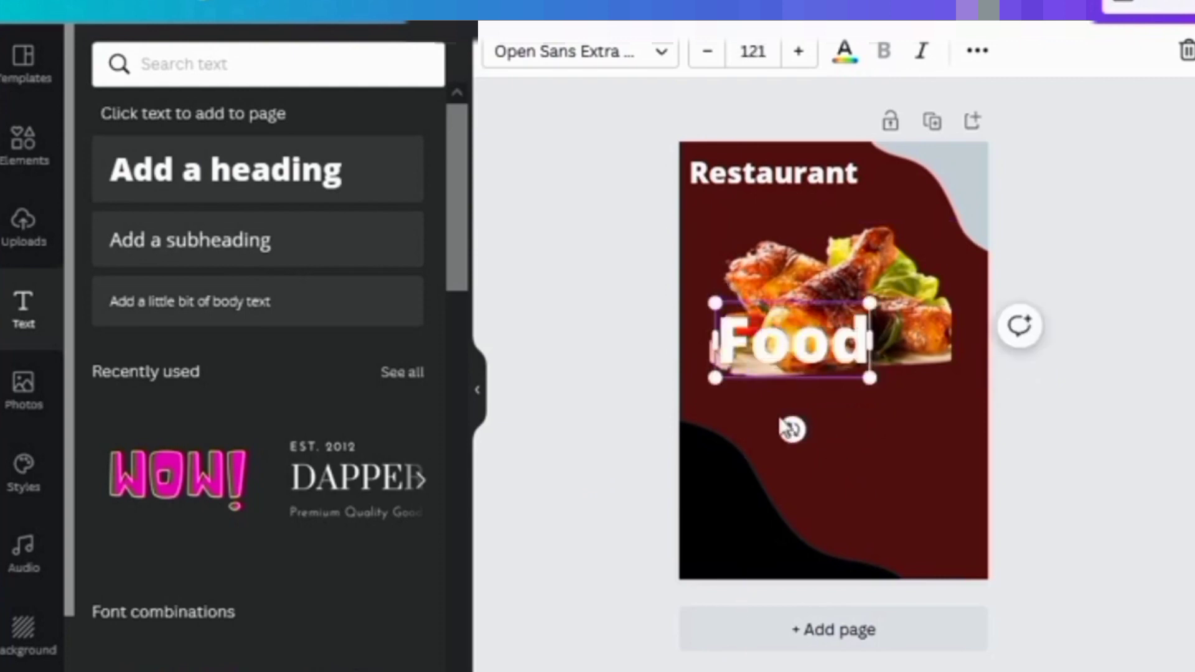
pyautogui.click(854, 432)
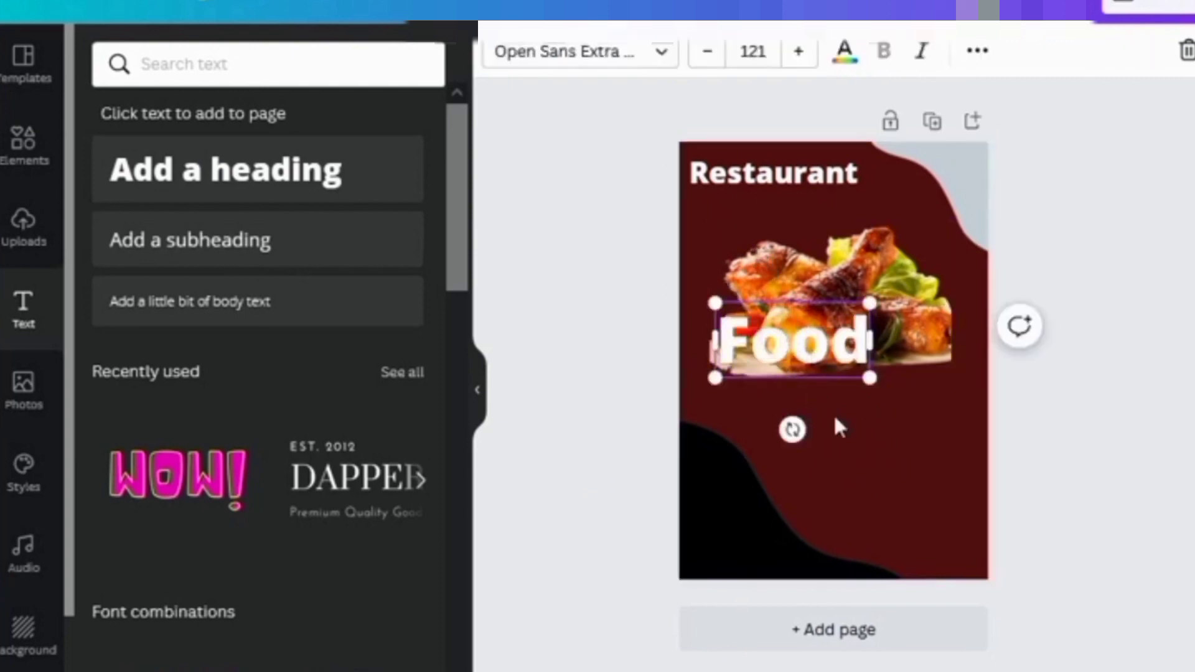
pyautogui.moveTo(796, 342); pyautogui.dragTo(769, 217)
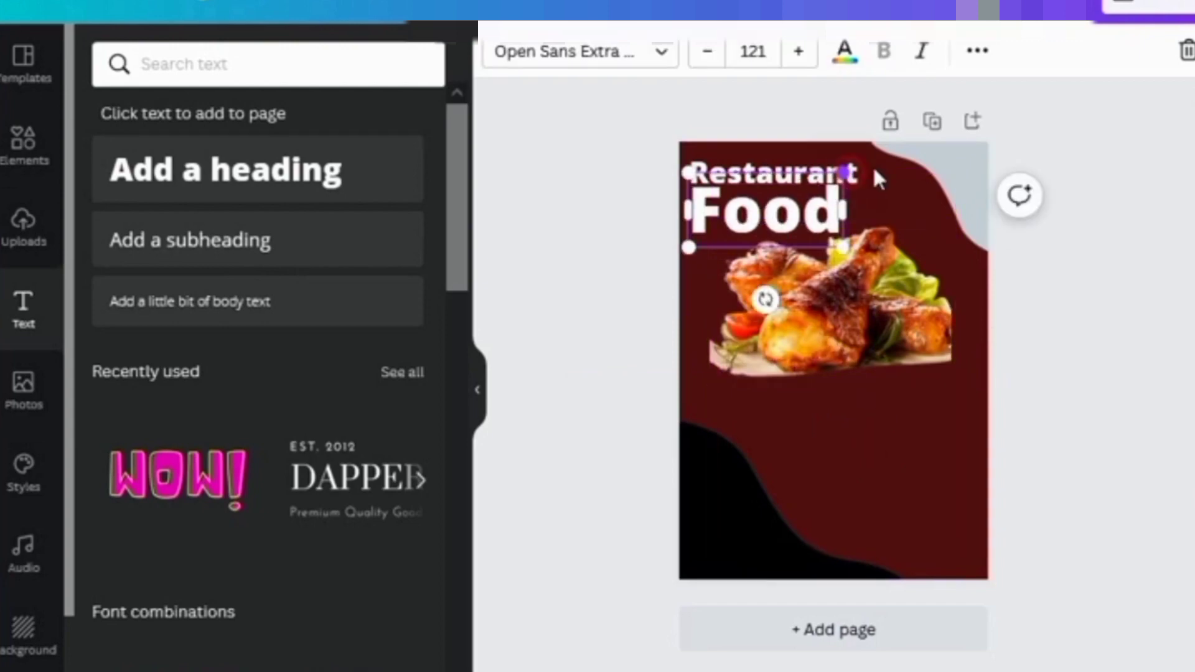
pyautogui.moveTo(877, 179); pyautogui.dragTo(868, 161)
pyautogui.moveTo(761, 212); pyautogui.dragTo(755, 224)
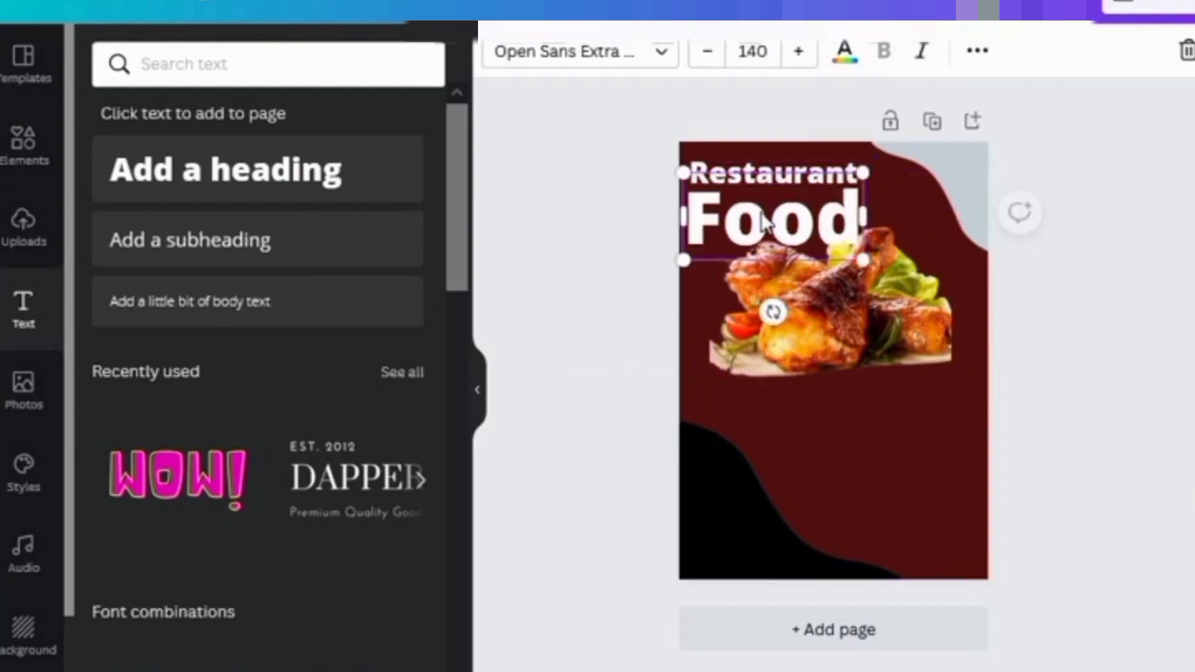
# - Send the "Food" heading backward so it sits behind the chicken image
pyautogui.click(975, 52)
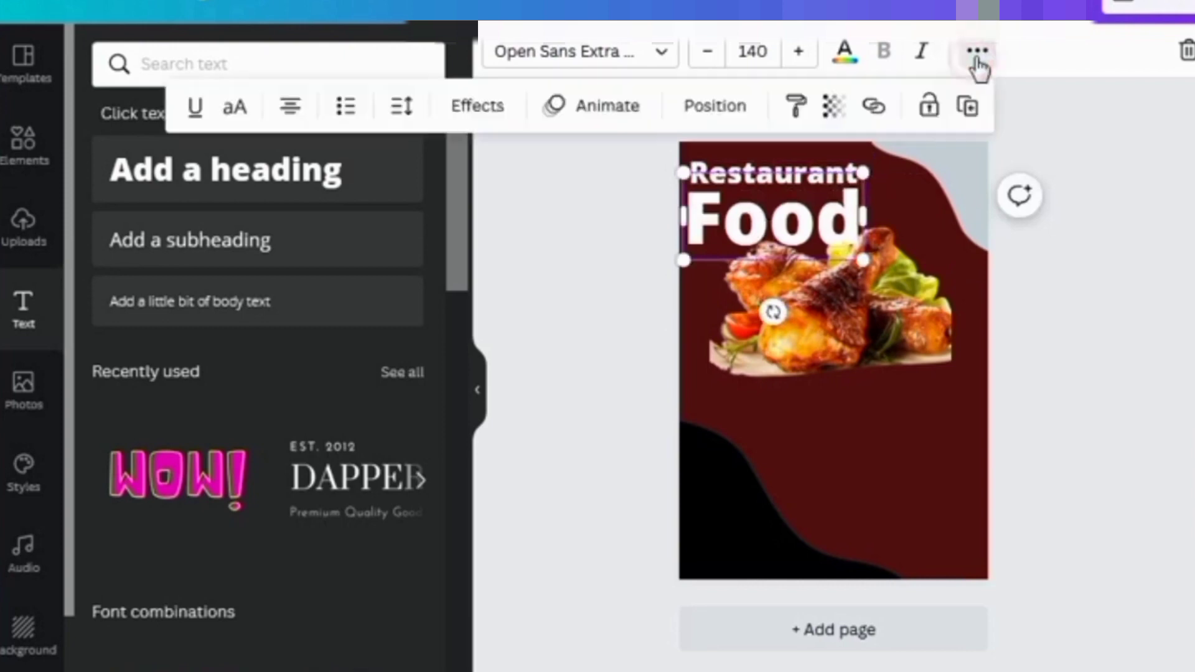
pyautogui.click(739, 111)
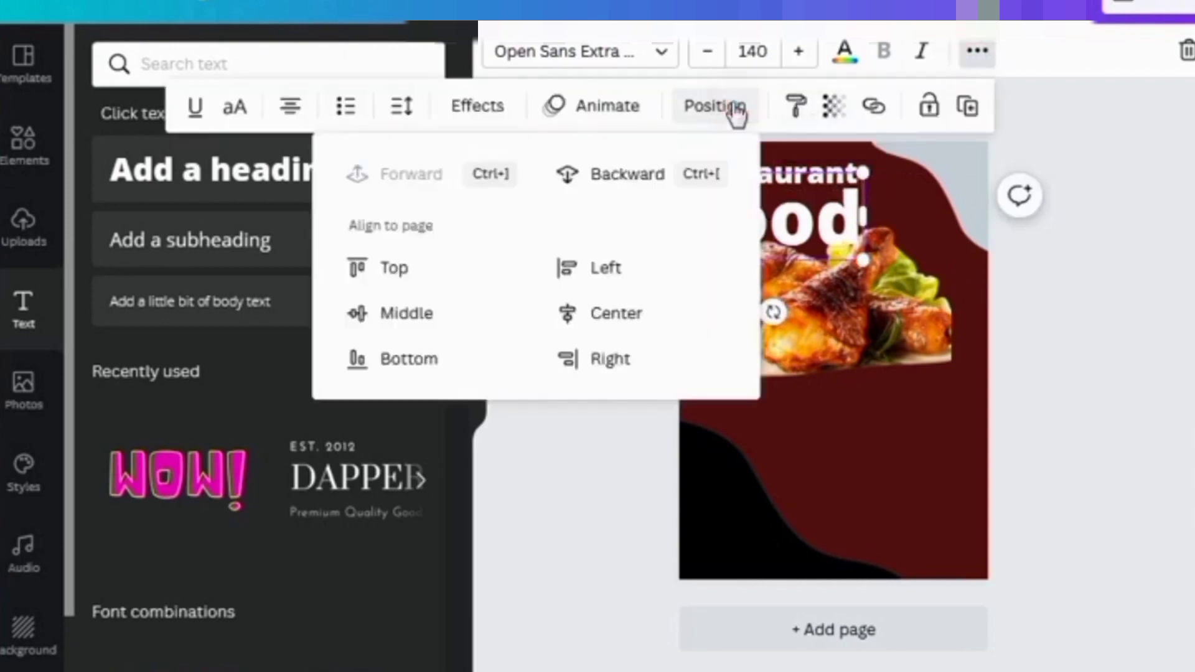
pyautogui.click(651, 180)
pyautogui.click(947, 483)
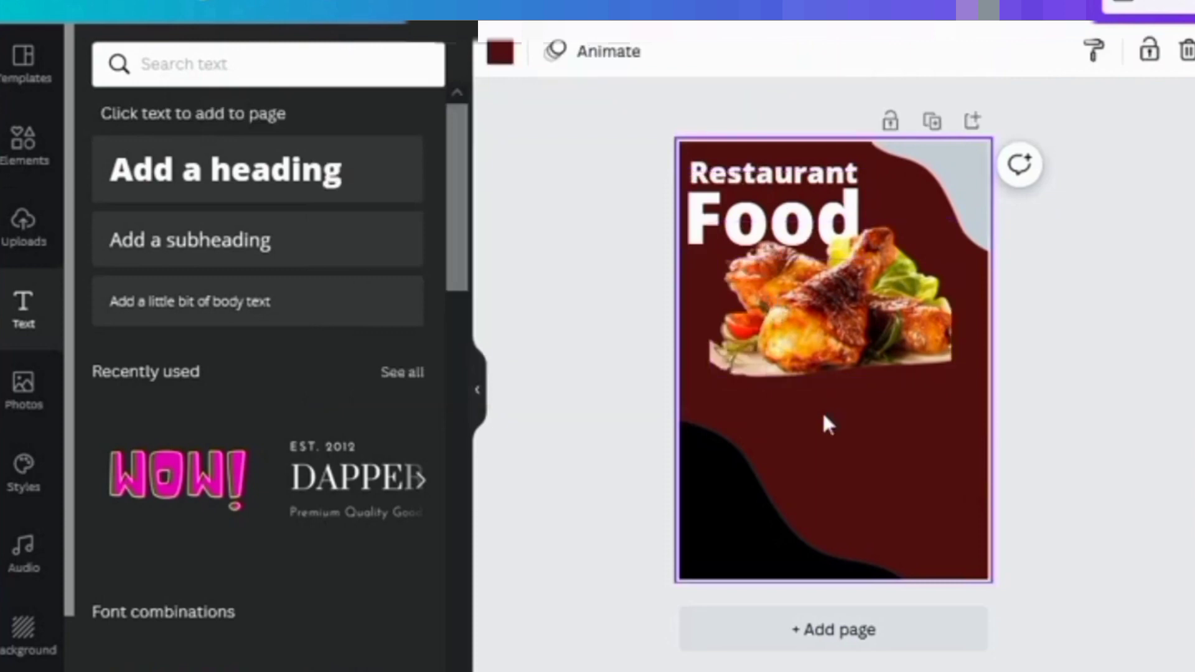
# - Change the font of the "Restaurant" heading to Open Sauce
pyautogui.click(790, 178)
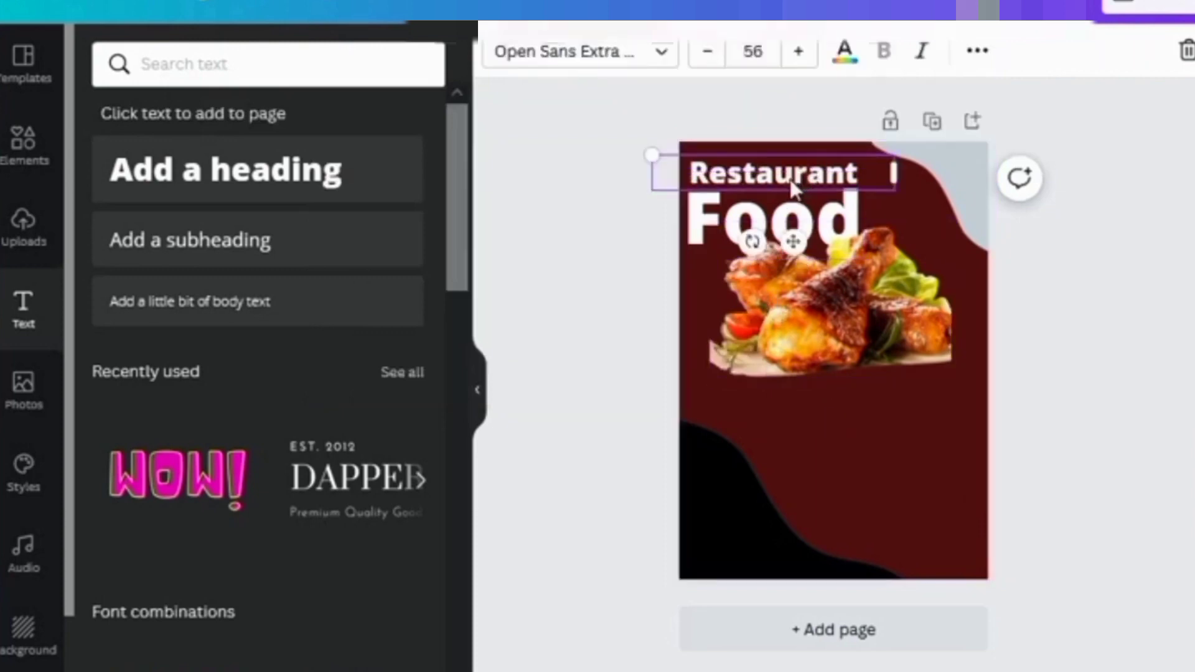
pyautogui.click(655, 62)
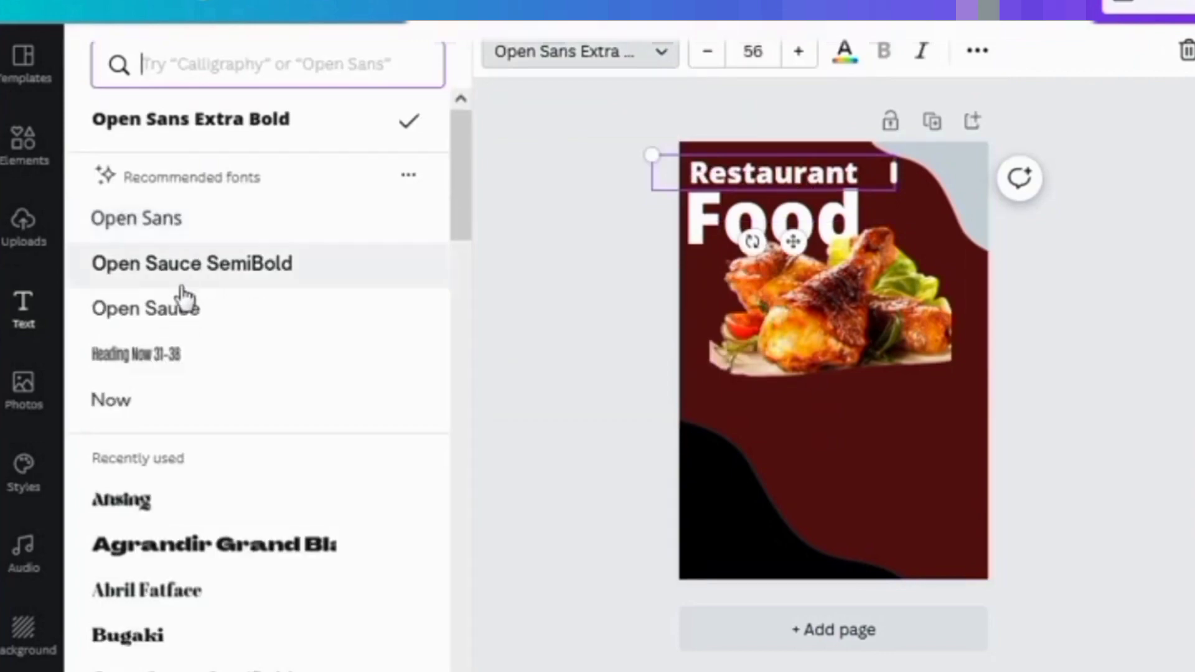
pyautogui.click(176, 311)
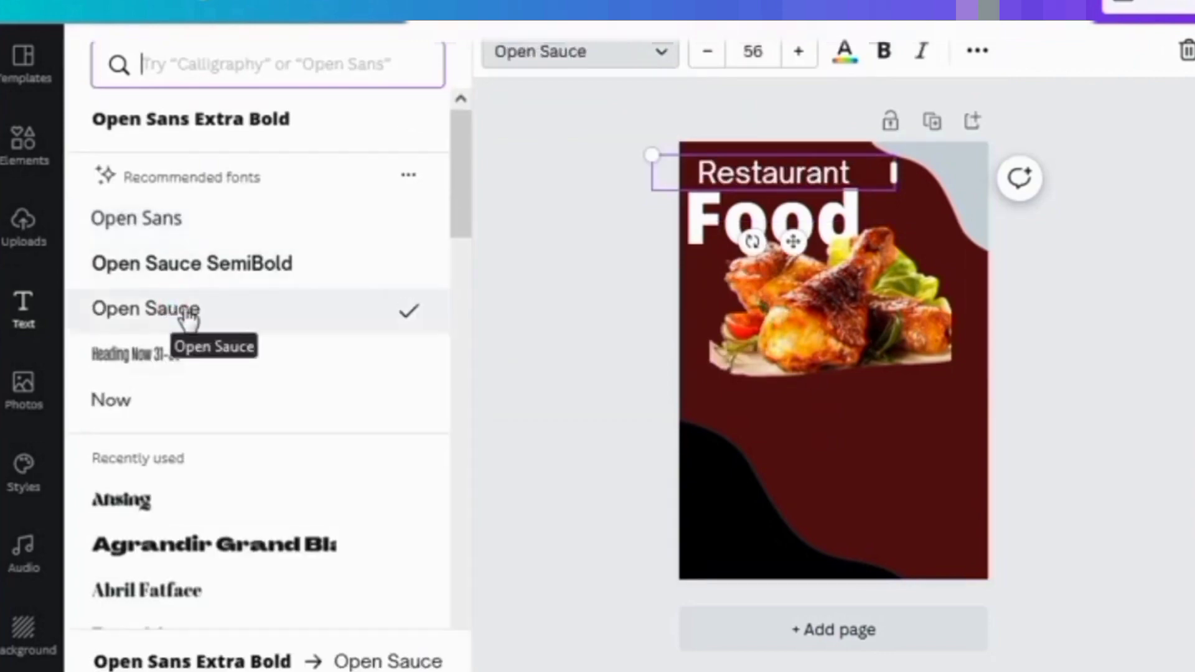
pyautogui.press('Escape')
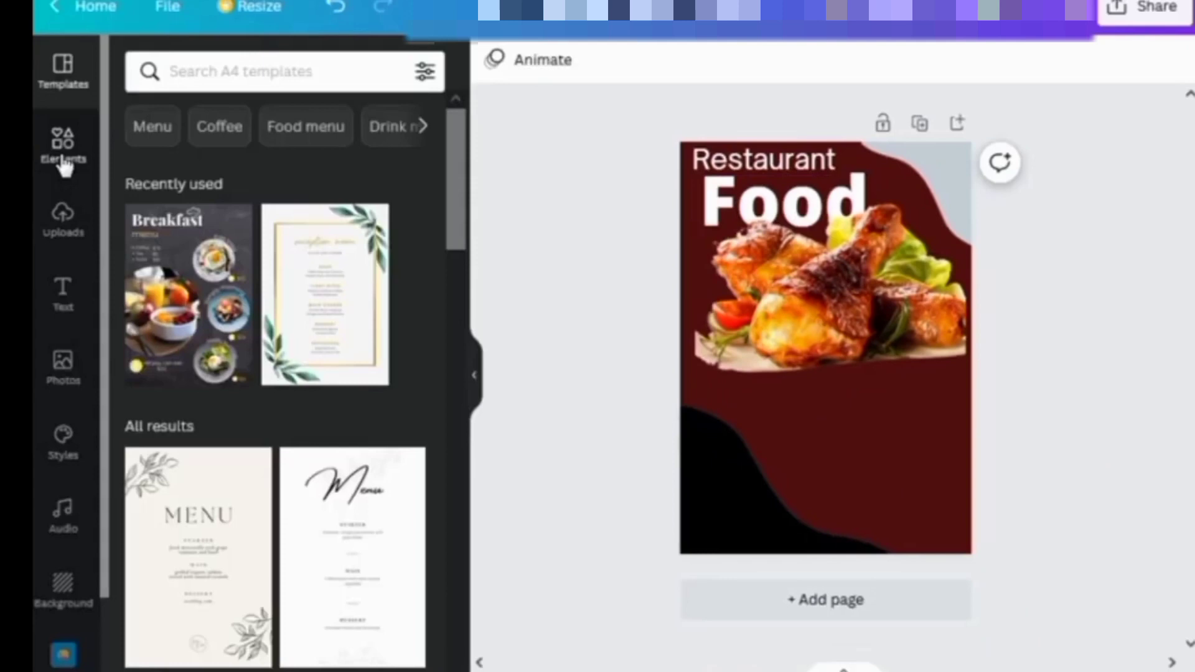
# - Insert a circular picture frame, shrink it and center it over the lower edge of the chicken image
pyautogui.click(64, 167)
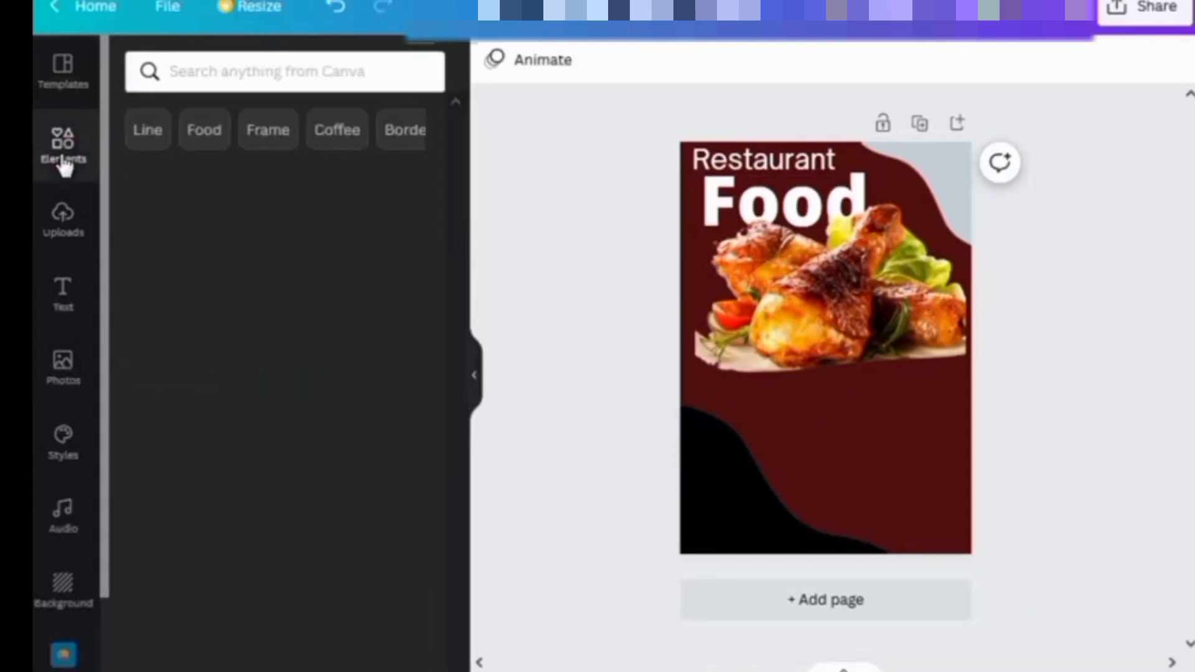
pyautogui.click(255, 138)
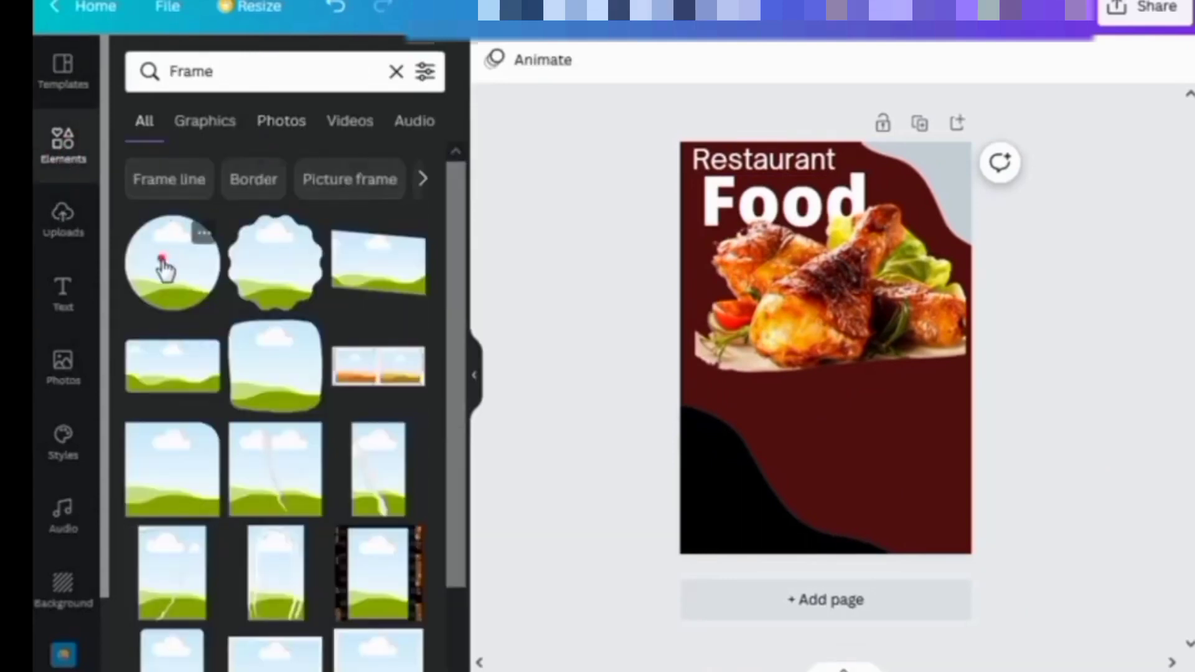
pyautogui.click(165, 269)
pyautogui.moveTo(896, 420); pyautogui.dragTo(862, 389)
pyautogui.moveTo(808, 330); pyautogui.dragTo(828, 390)
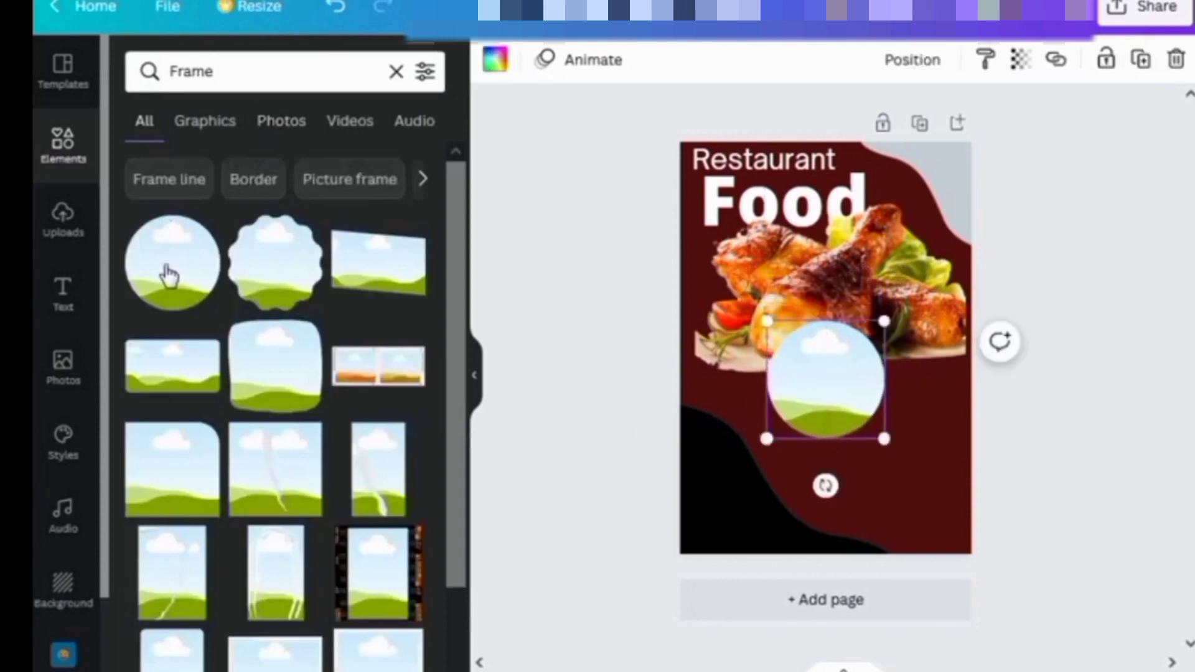
# - Add two smaller circular frames, one on each side of the central frame, sizing the right one to about 6.5 by 6.5
pyautogui.moveTo(166, 275); pyautogui.dragTo(789, 408)
pyautogui.moveTo(901, 421); pyautogui.dragTo(857, 403)
pyautogui.moveTo(803, 352); pyautogui.dragTo(752, 392)
pyautogui.click(190, 284)
pyautogui.moveTo(899, 421); pyautogui.dragTo(832, 370)
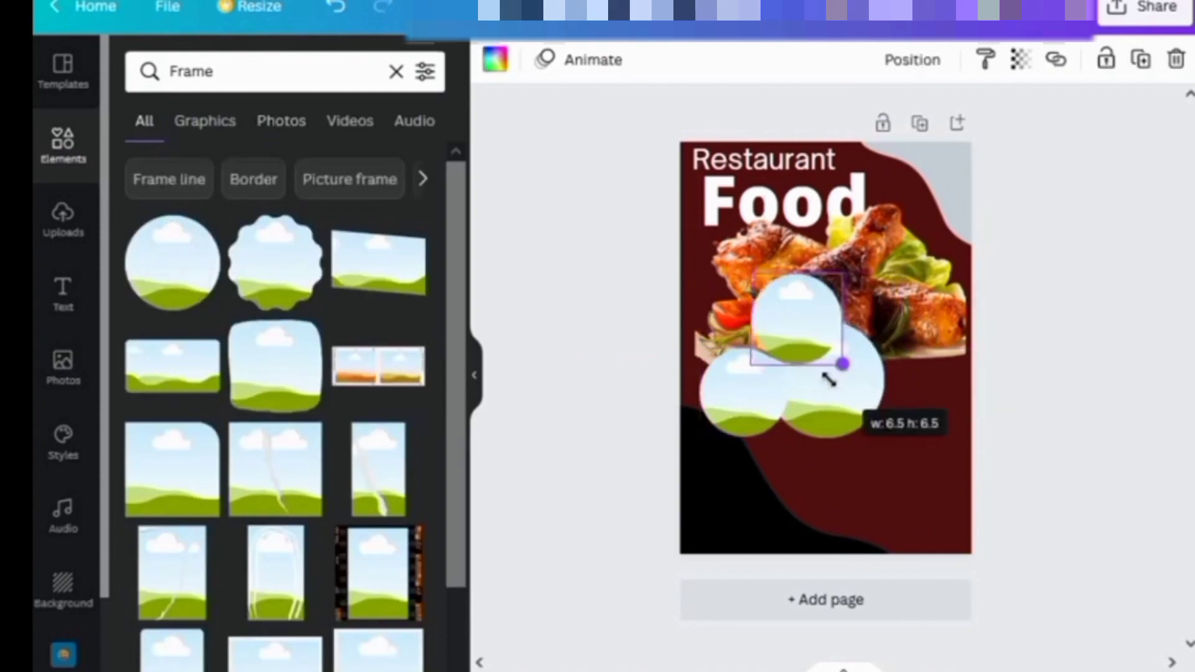
pyautogui.moveTo(802, 327); pyautogui.dragTo(931, 387)
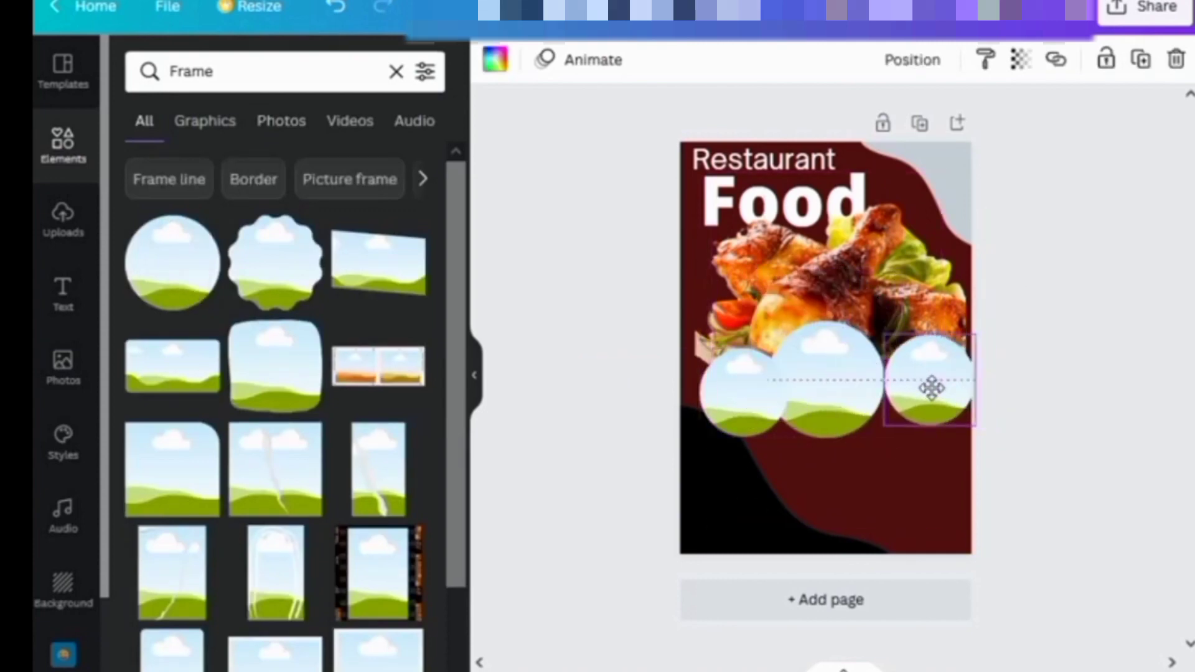
# - Nudge the three circular frames into an evenly overlapping row with their lower edges aligned
pyautogui.moveTo(751, 383); pyautogui.dragTo(756, 389)
pyautogui.moveTo(926, 395); pyautogui.dragTo(902, 392)
pyautogui.click(828, 381)
pyautogui.moveTo(828, 381)
pyautogui.mouseDown()
pyautogui.moveTo(808, 378)
pyautogui.moveTo(832, 389)
pyautogui.mouseUp()
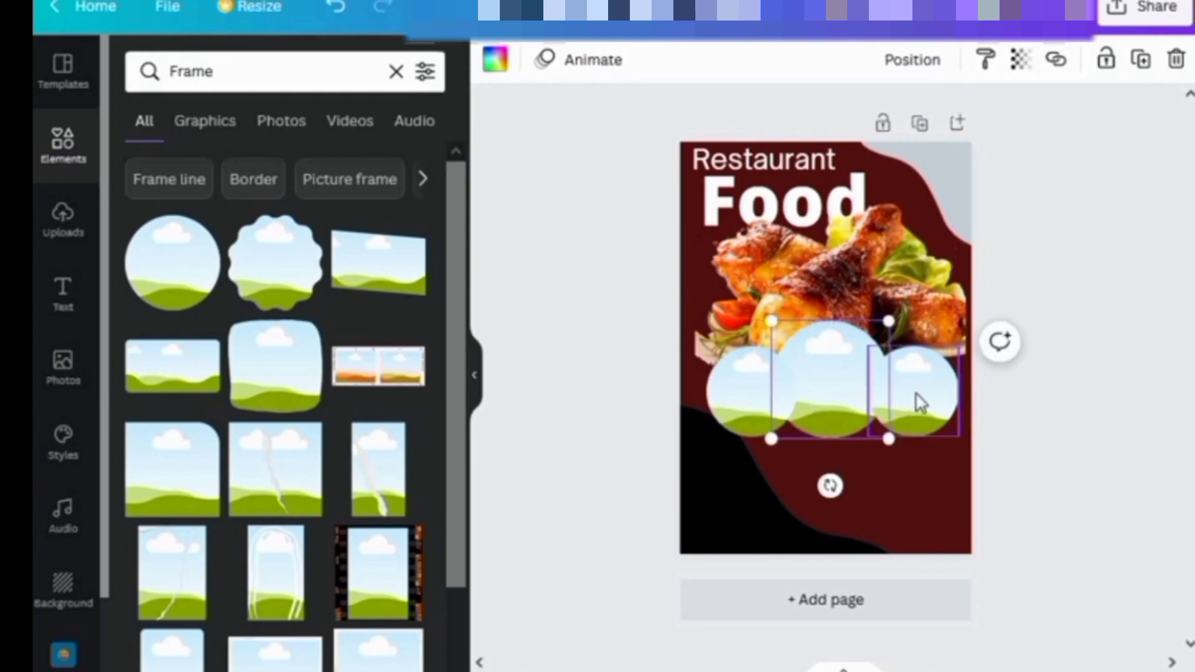
# - Bring the large central circular frame forward so it overlaps both side frames
pyautogui.click(805, 390)
pyautogui.click(912, 61)
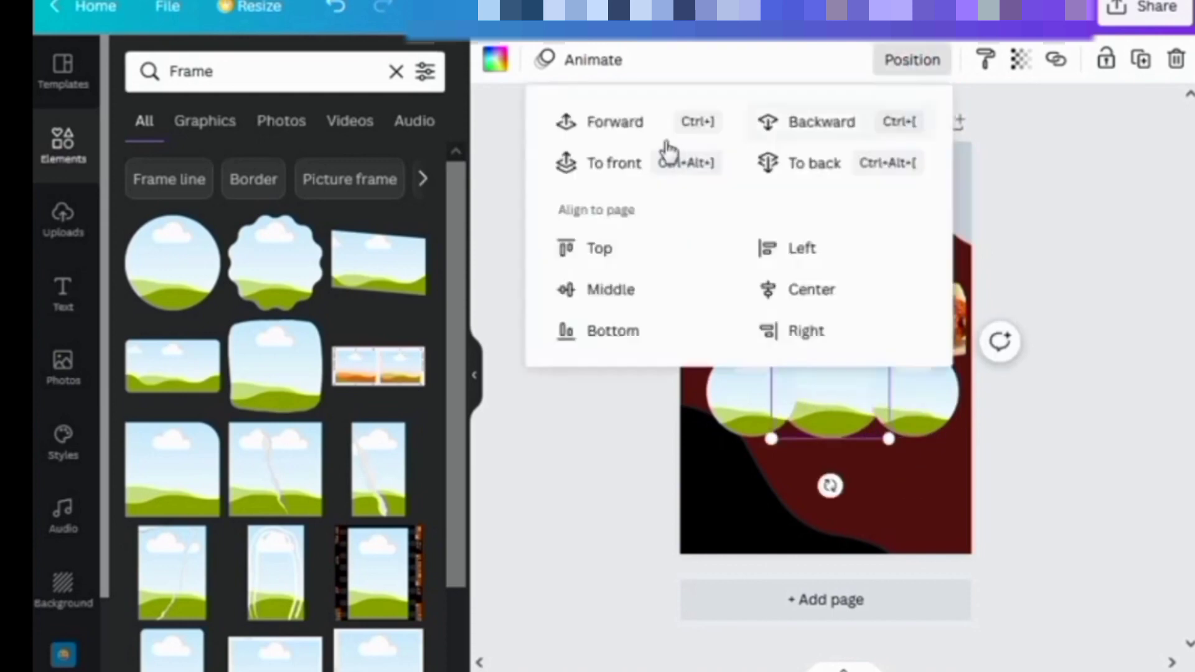
pyautogui.click(652, 144)
pyautogui.click(1018, 445)
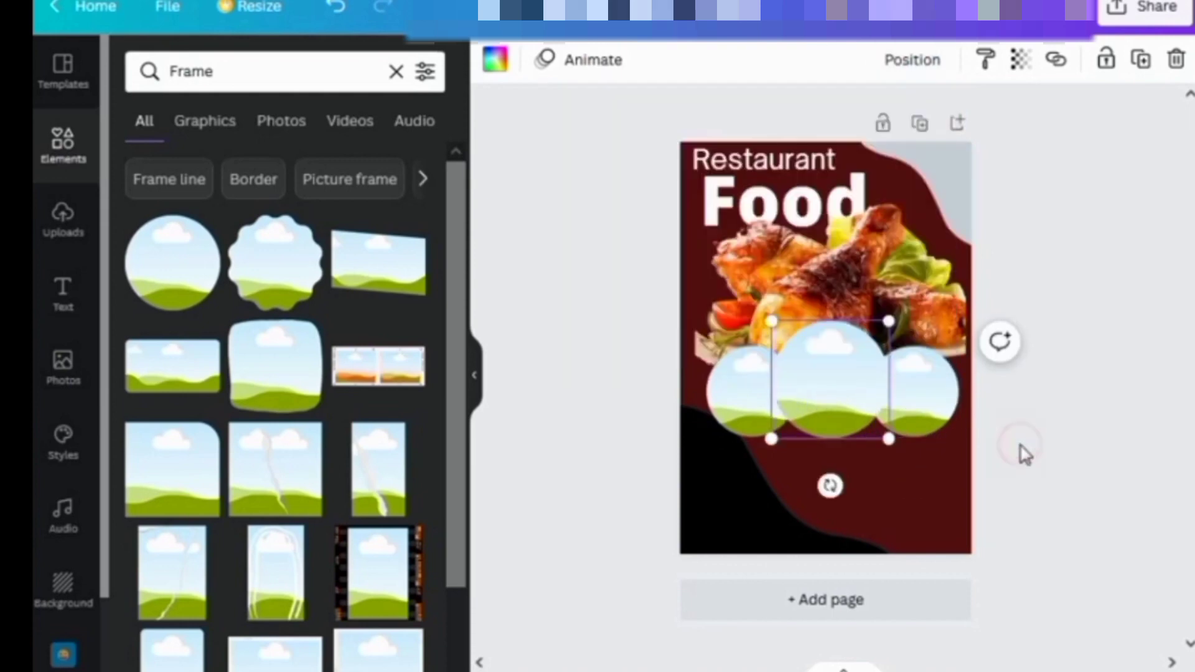
# - Fill the central circular frame with the uploaded fast food and drinks image
pyautogui.click(81, 237)
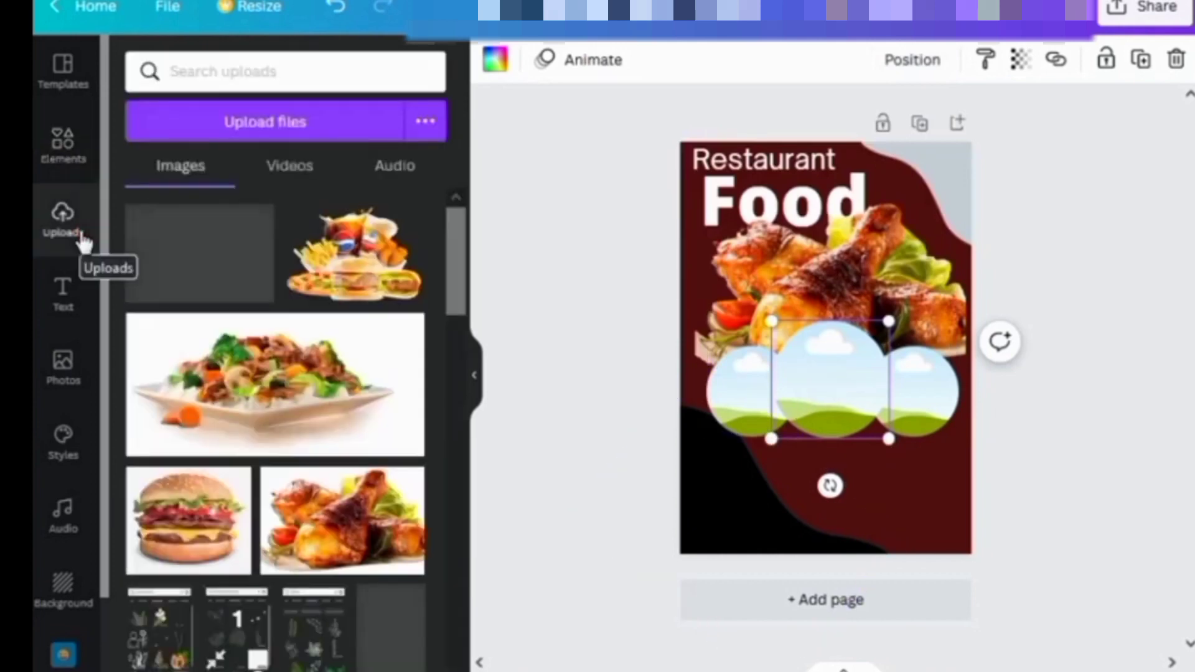
pyautogui.click(376, 280)
pyautogui.moveTo(910, 286); pyautogui.dragTo(900, 297)
pyautogui.moveTo(809, 358); pyautogui.dragTo(840, 392)
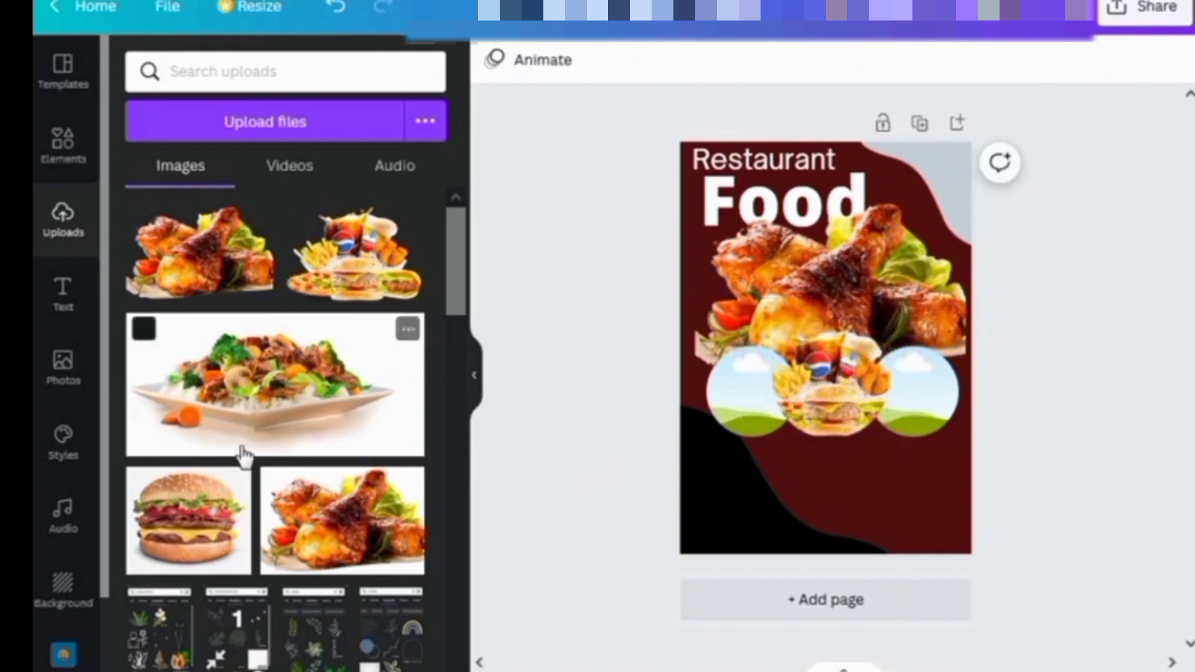
# - Fill the left circular frame with the uploaded burger photo and the right one with the rice and vegetable dish photo
pyautogui.click(206, 513)
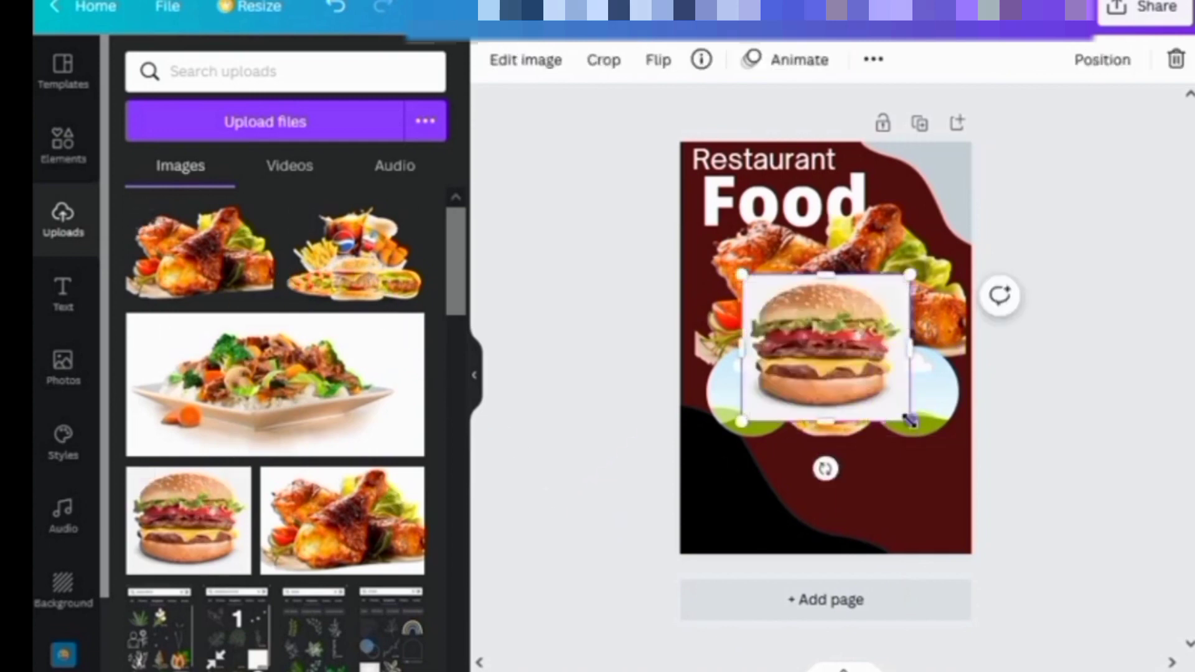
pyautogui.moveTo(910, 420); pyautogui.dragTo(862, 381)
pyautogui.moveTo(805, 320); pyautogui.dragTo(755, 387)
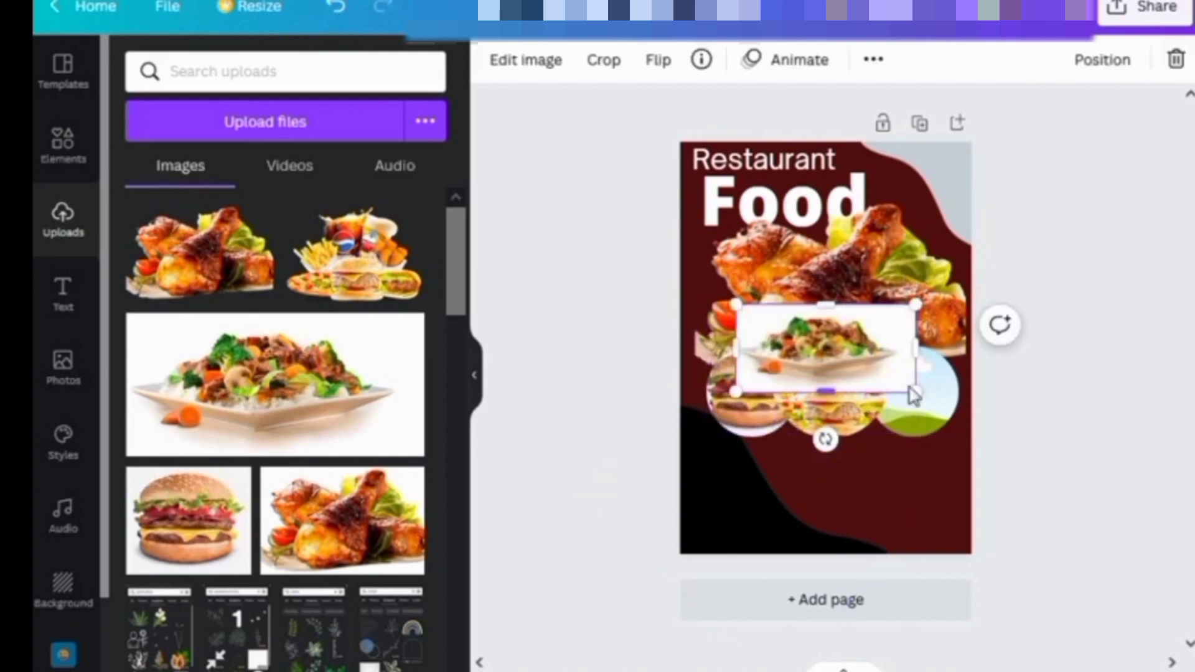
pyautogui.moveTo(917, 392); pyautogui.dragTo(938, 409)
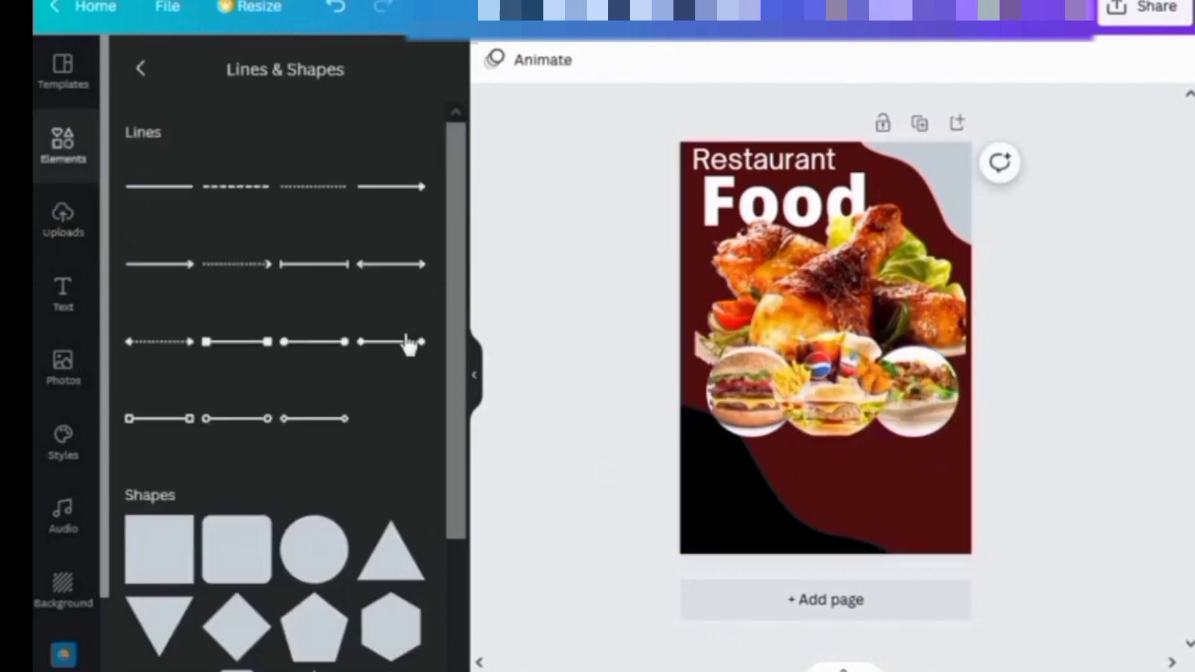
# - Insert a circle outline from the Other Shapes group, shrink it slightly and color it black
pyautogui.scroll(-7, 348, 545)
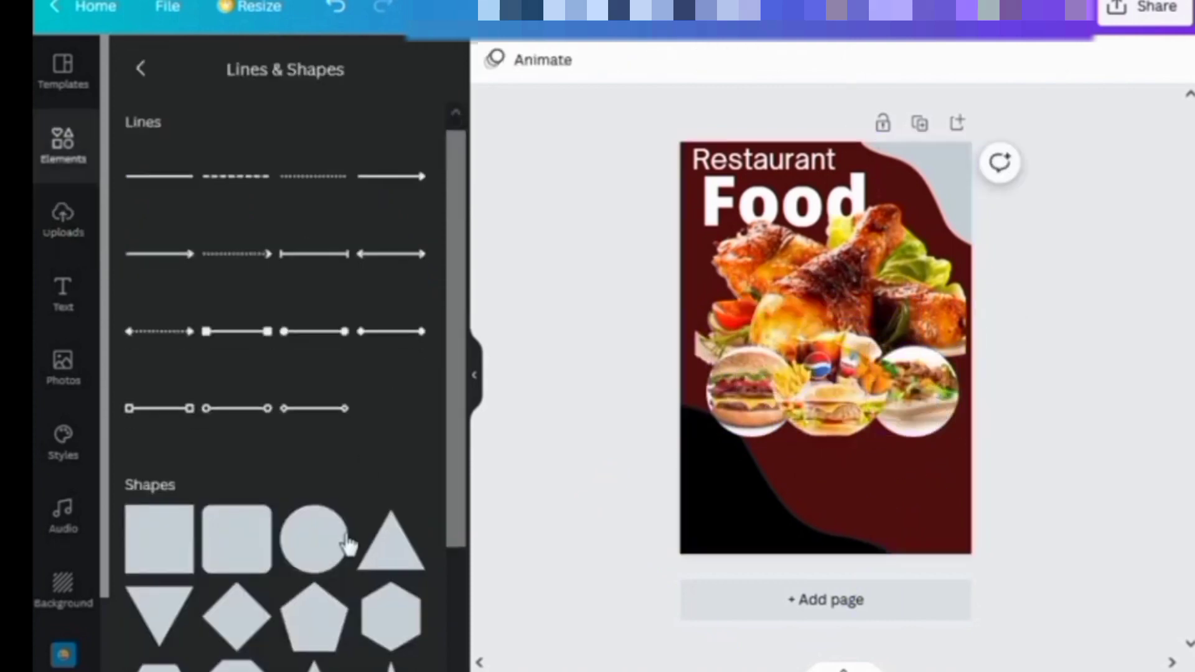
pyautogui.scroll(-5, 339, 522)
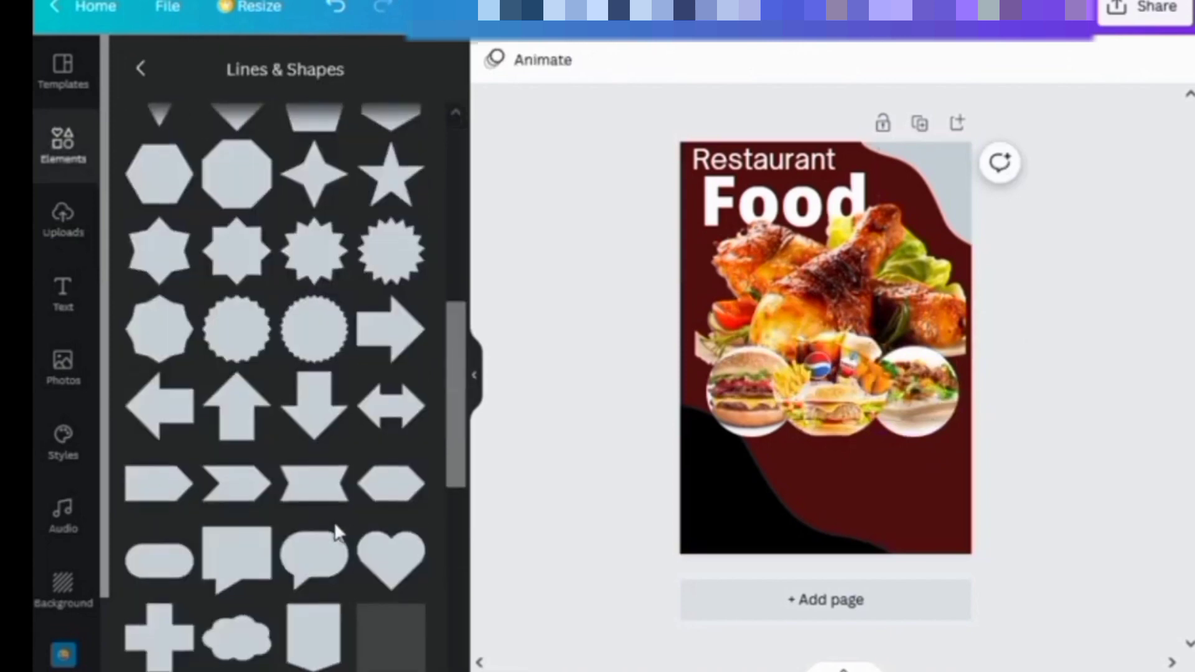
pyautogui.scroll(-5, 333, 521)
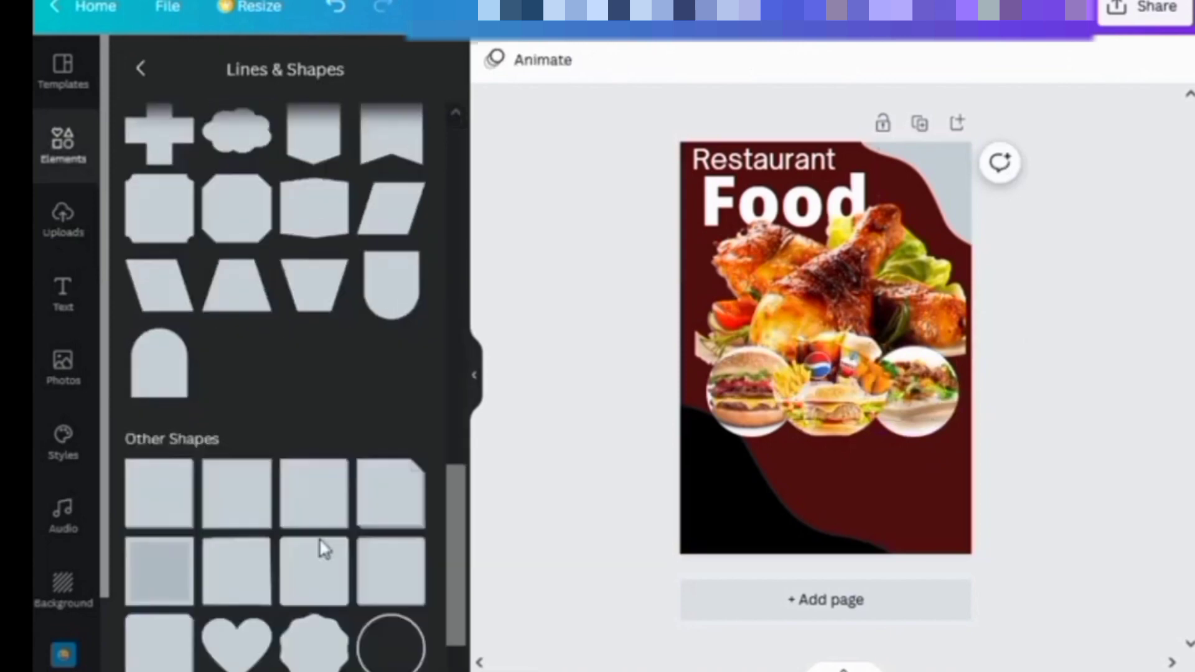
pyautogui.click(387, 494)
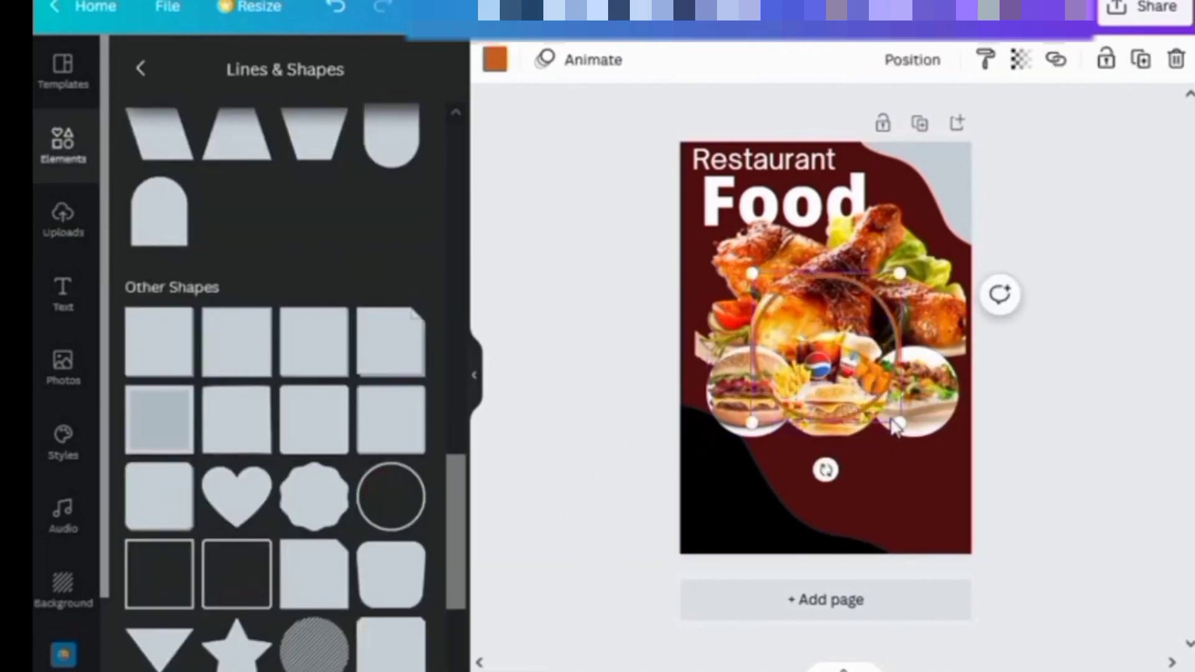
pyautogui.moveTo(898, 421); pyautogui.dragTo(877, 398)
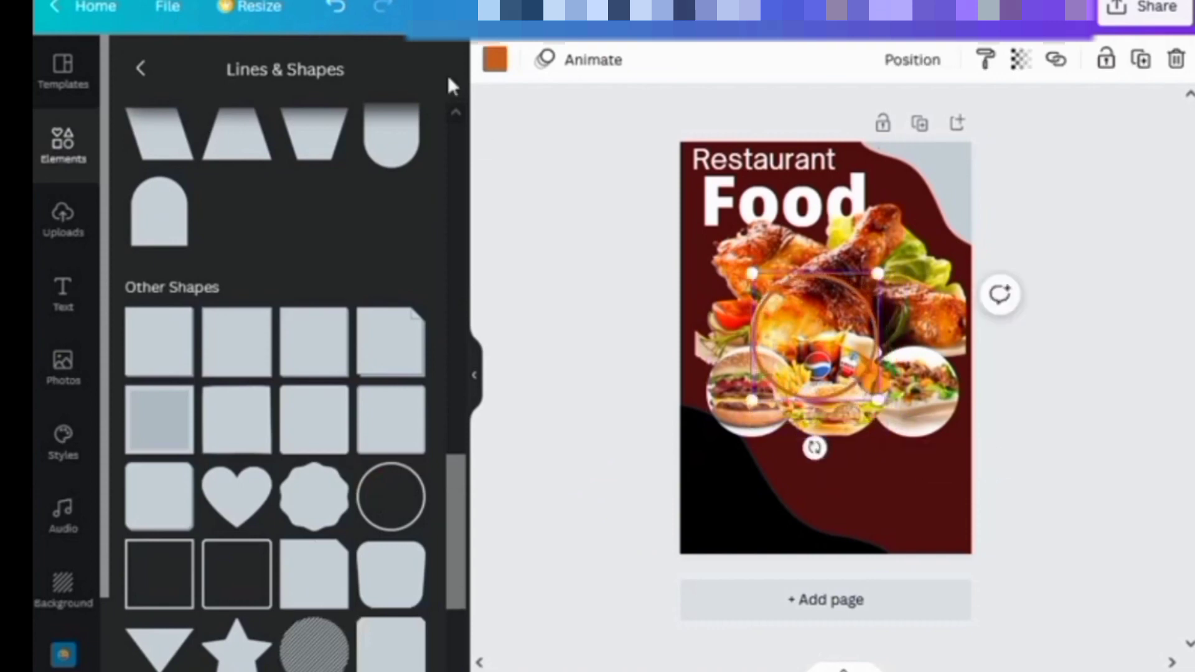
pyautogui.click(495, 62)
pyautogui.click(199, 167)
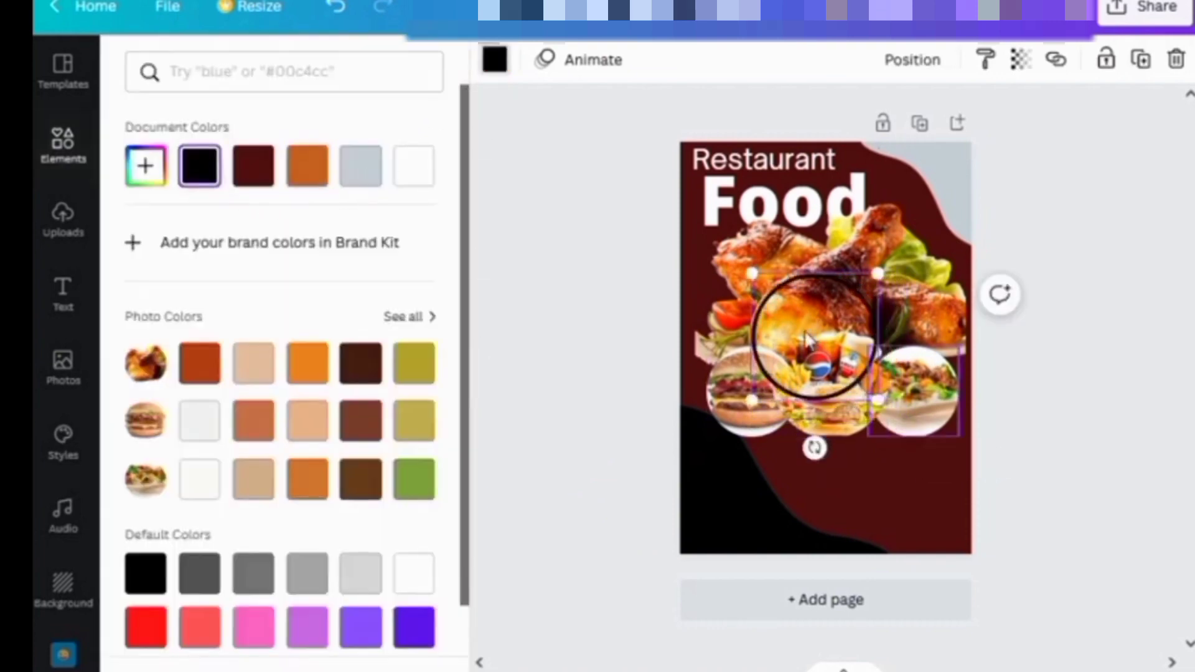
# - Fit the black circle outline exactly around the central food frame as its border
pyautogui.moveTo(804, 336); pyautogui.dragTo(819, 372)
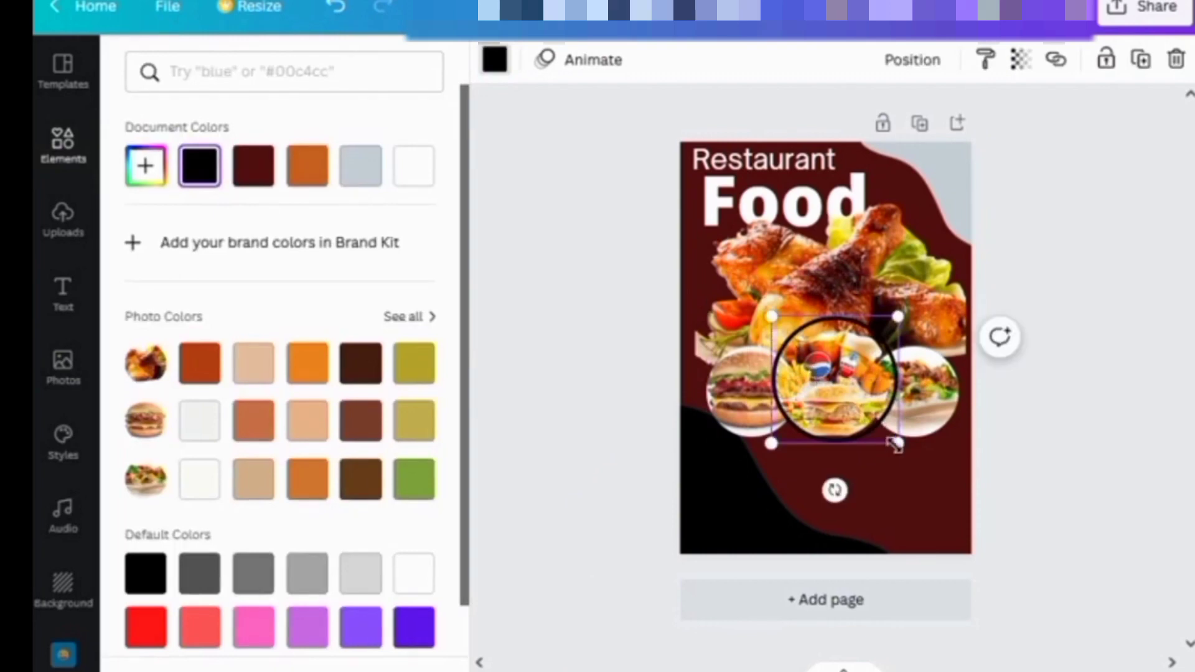
pyautogui.moveTo(894, 445); pyautogui.dragTo(888, 436)
pyautogui.moveTo(834, 384); pyautogui.dragTo(838, 388)
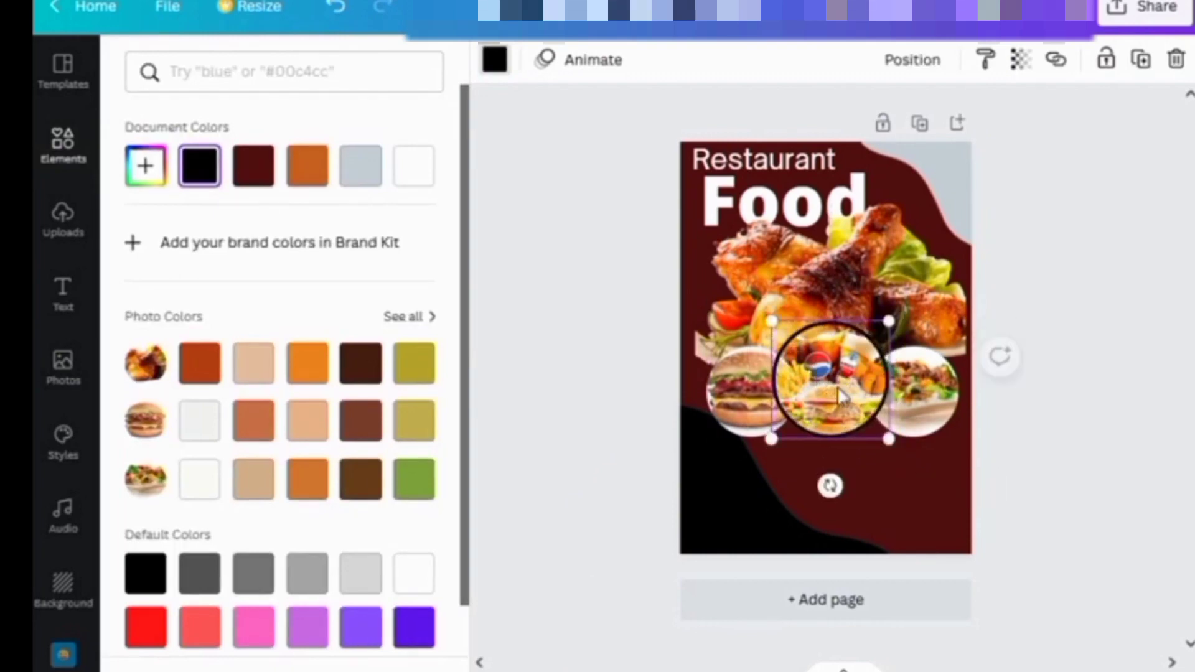
pyautogui.click(488, 62)
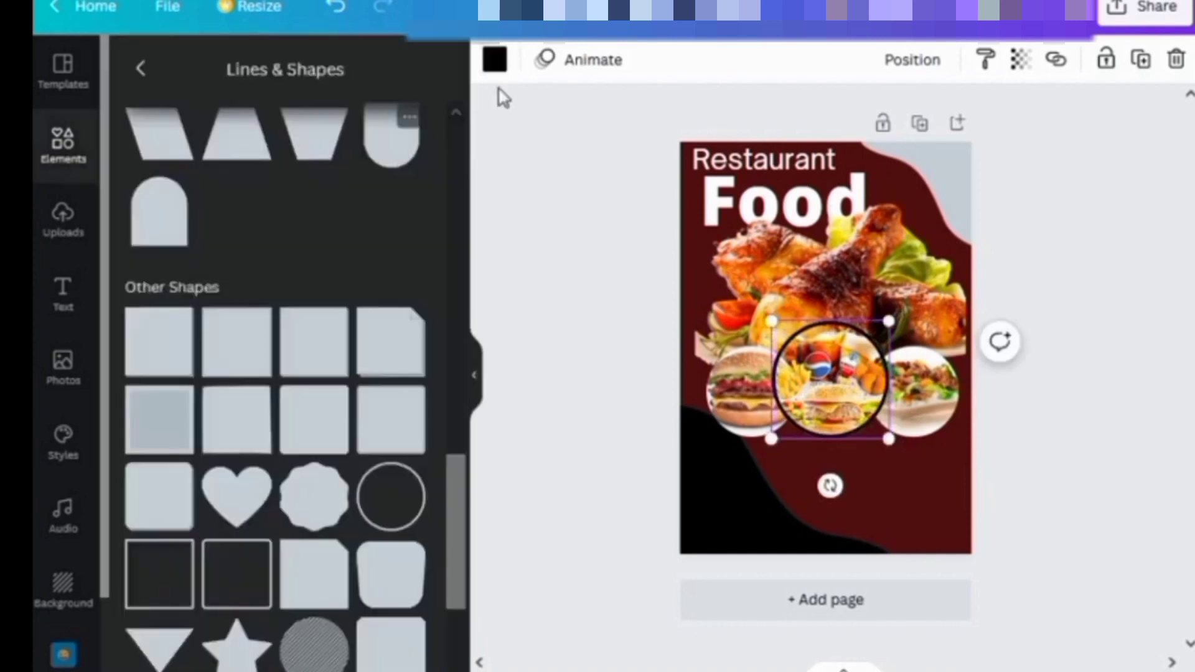
pyautogui.click(526, 132)
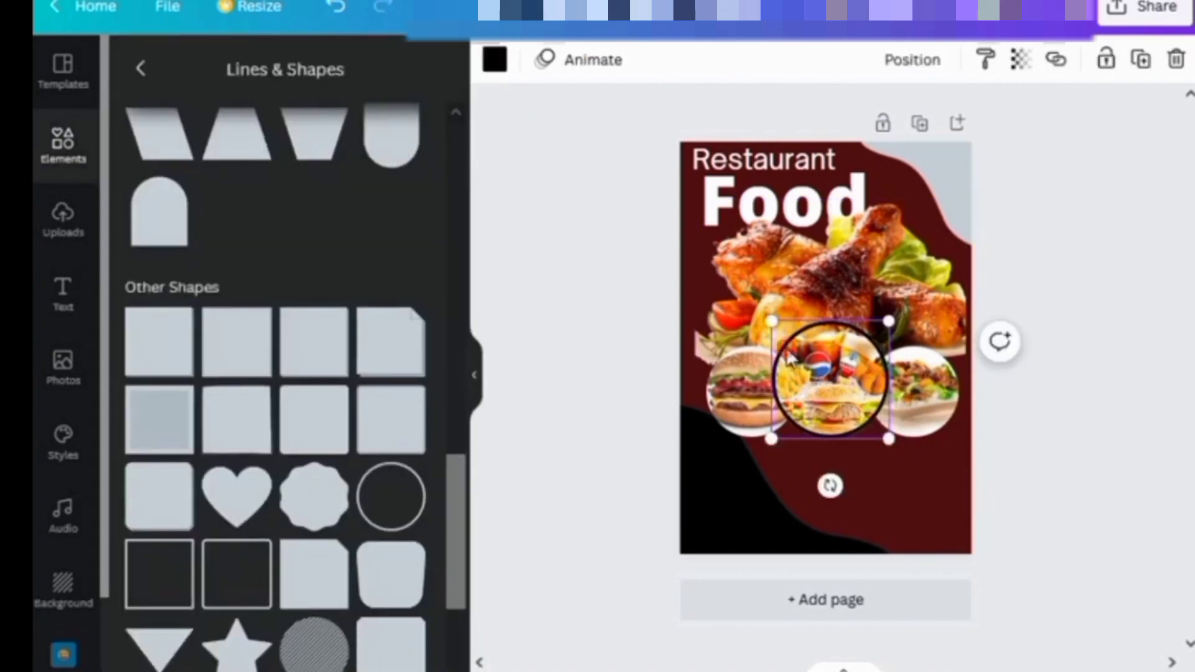
# - Color the central circle outline white and put a matching white circle outline around the burger photo
pyautogui.click(494, 59)
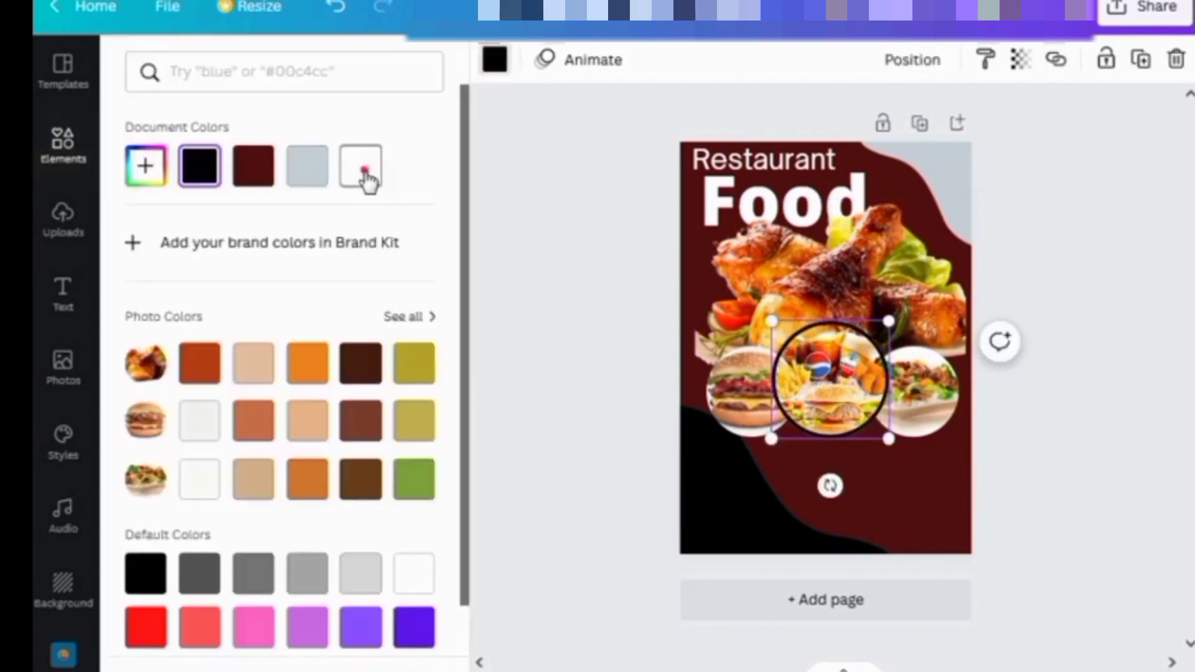
pyautogui.click(361, 167)
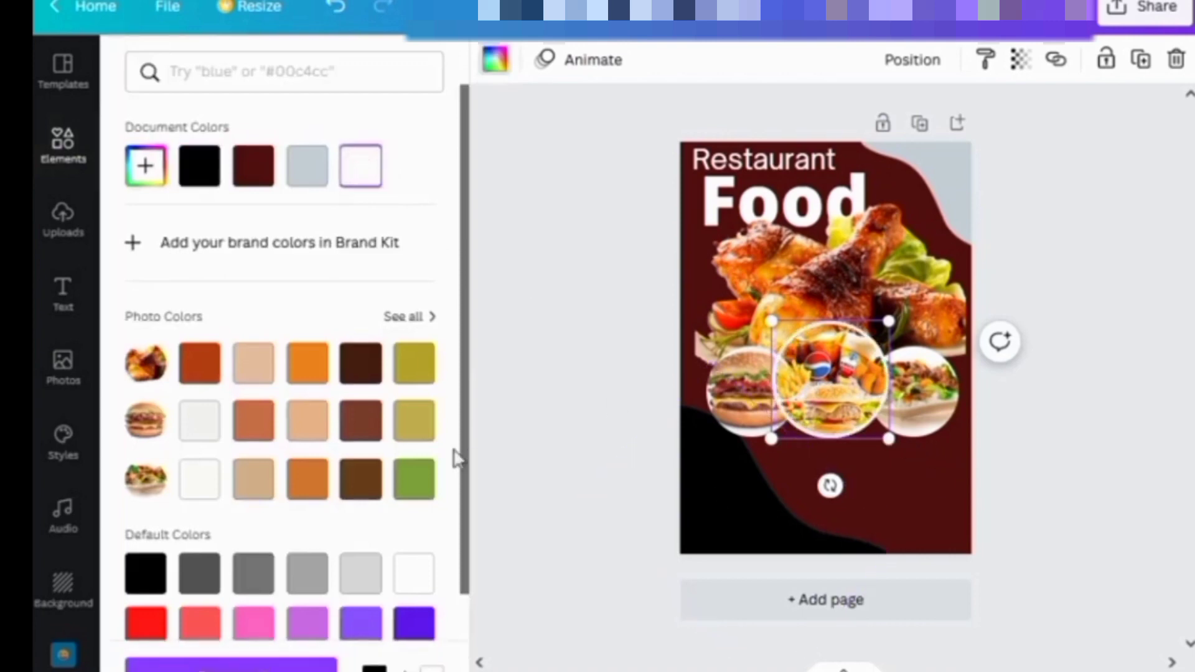
pyautogui.click(740, 402)
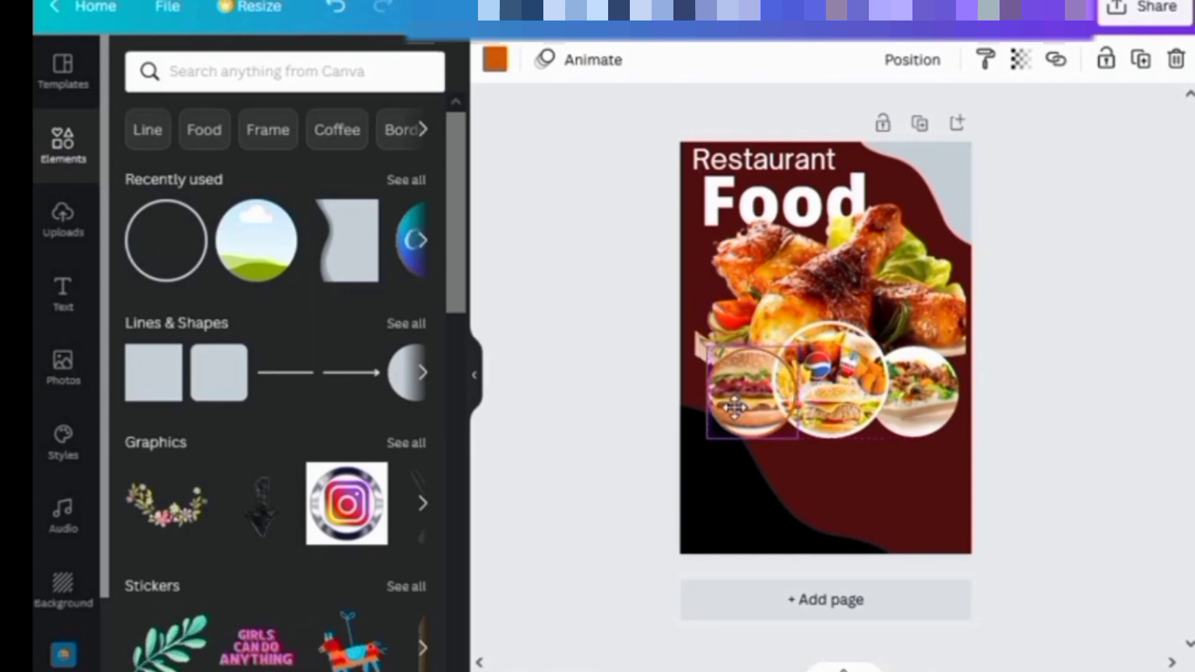
pyautogui.click(495, 62)
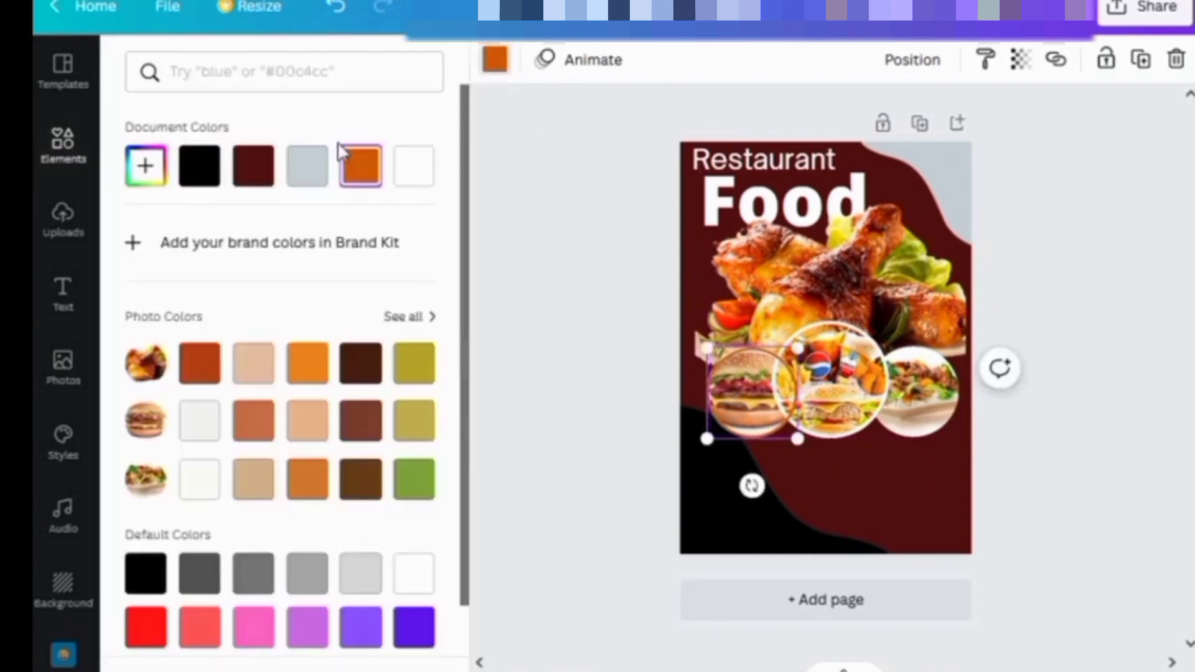
pyautogui.click(412, 174)
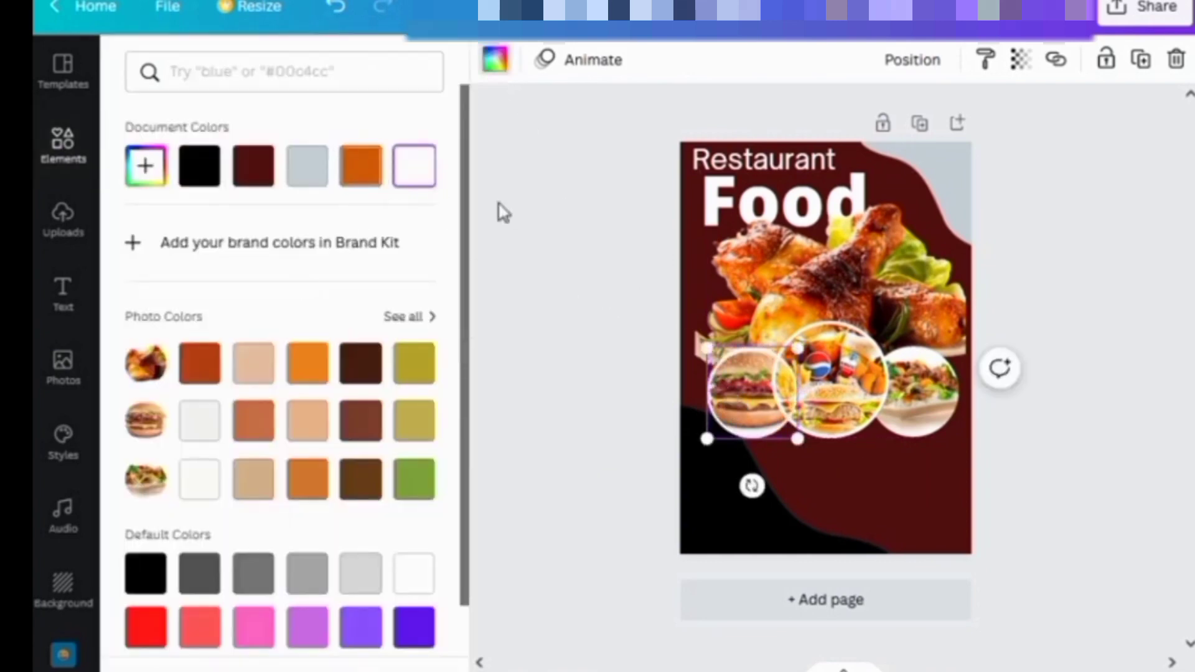
# - Fit another circle outline around the rice and vegetable dish photo and color it white
pyautogui.click(62, 178)
pyautogui.click(905, 414)
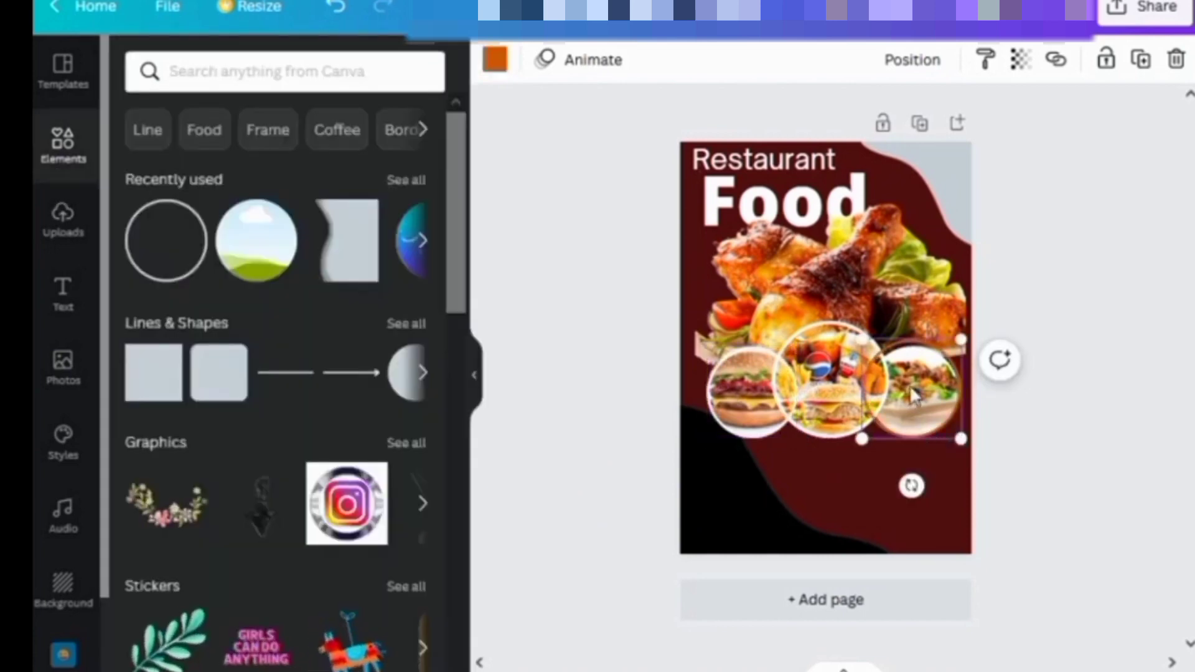
pyautogui.moveTo(861, 339); pyautogui.dragTo(862, 341)
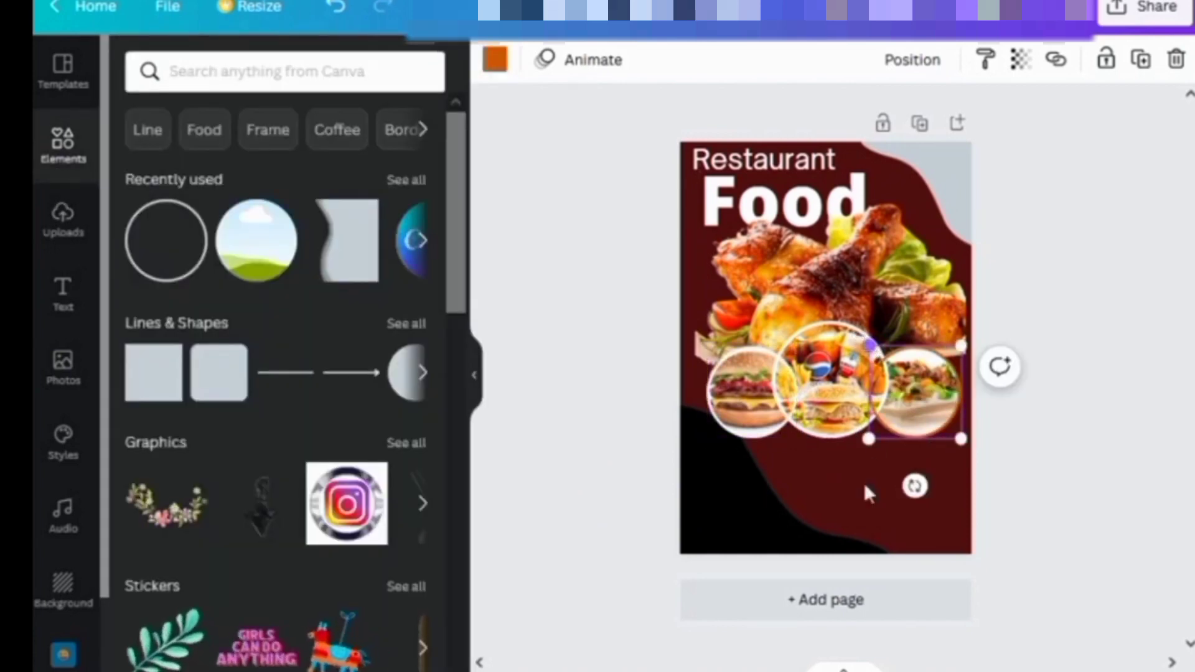
pyautogui.click(494, 61)
pyautogui.click(414, 166)
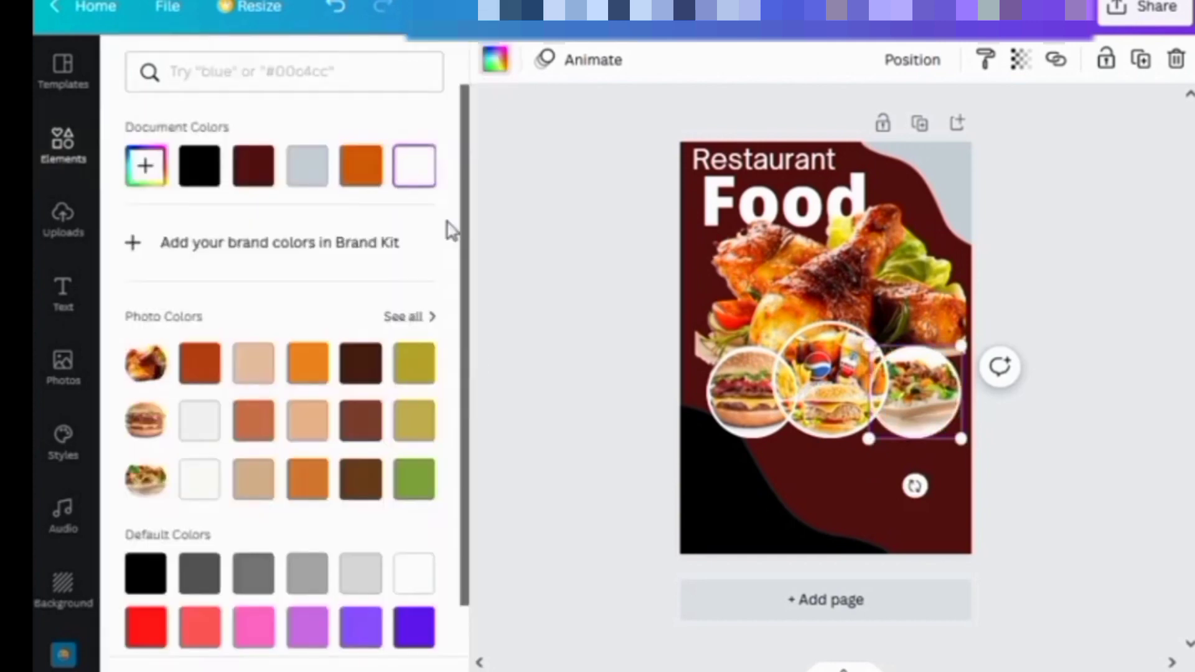
# - Send the burger photo's circle outline backward in the layer order
pyautogui.click(747, 403)
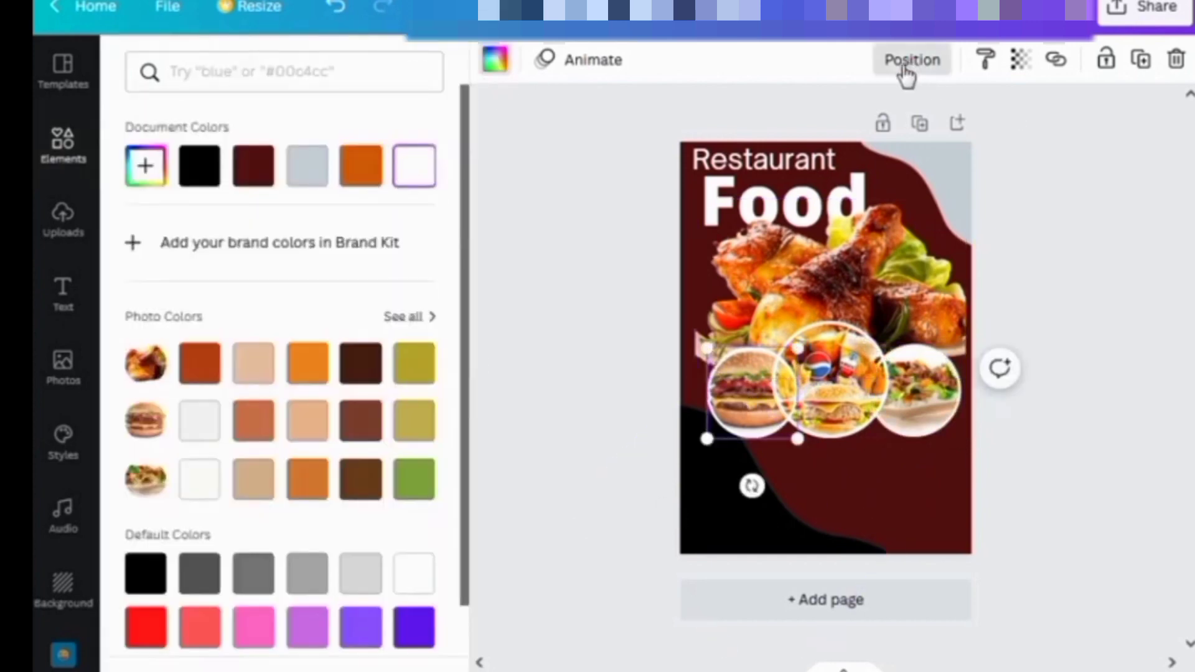
pyautogui.click(904, 67)
pyautogui.click(835, 119)
pyautogui.click(1035, 502)
pyautogui.click(902, 539)
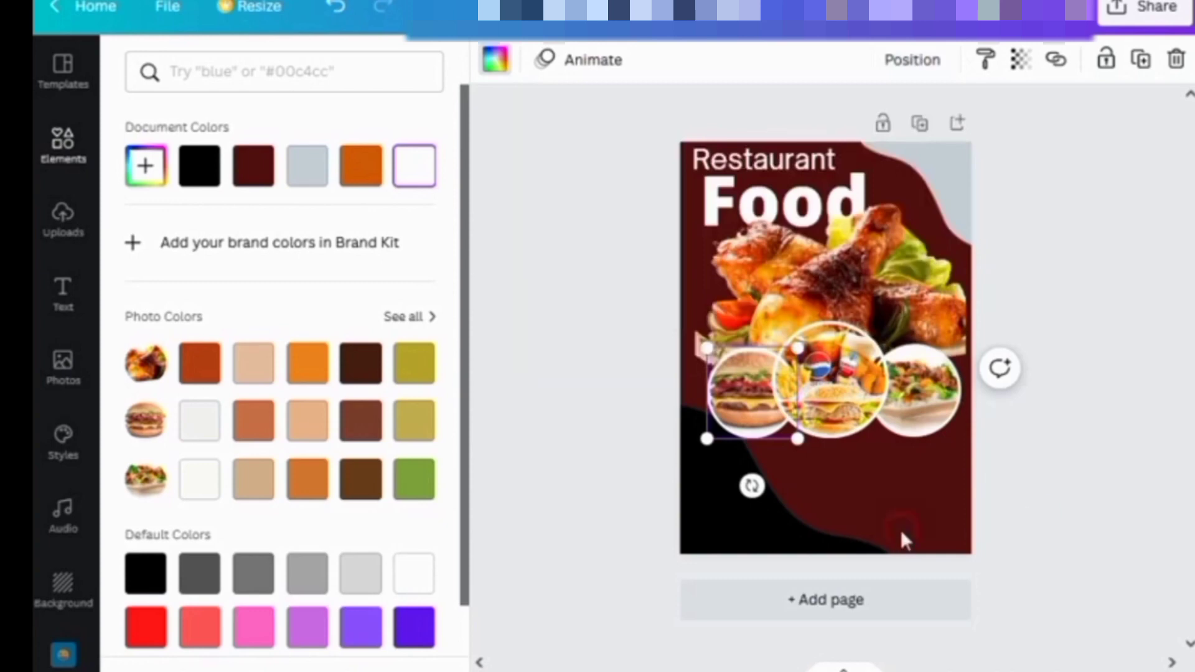
# - Insert a solid circle over the central food photo and enter "Grt 30% Off" in it on three lines
pyautogui.hscroll(3, 147, 368)
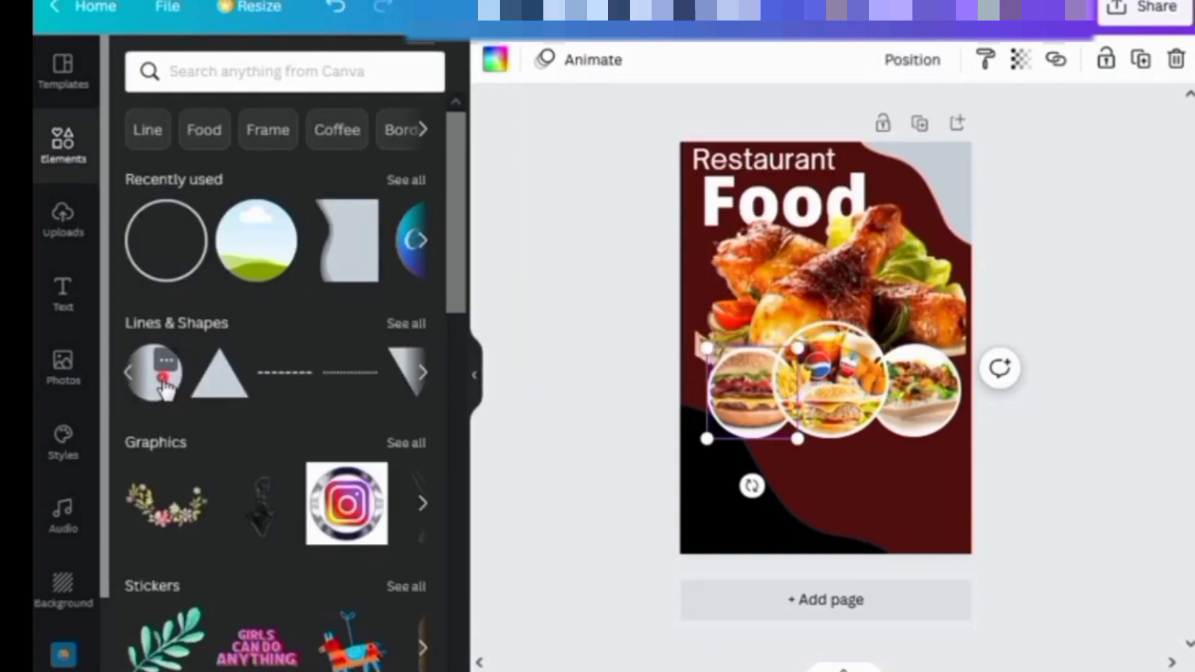
pyautogui.click(156, 372)
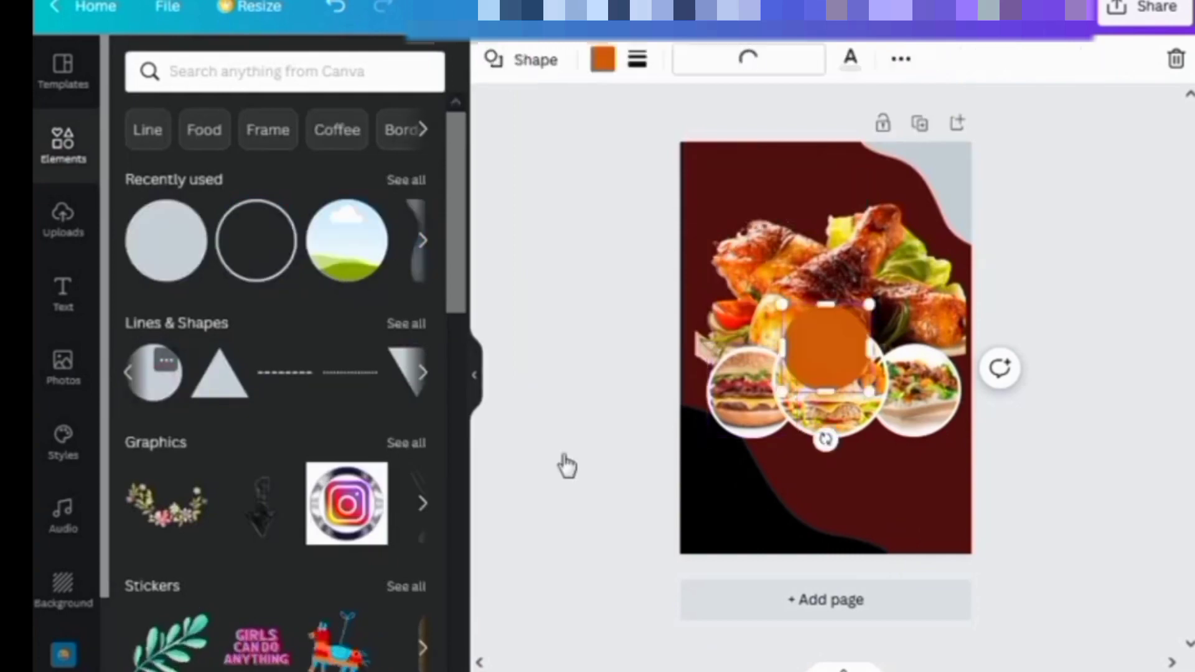
pyautogui.doubleClick(812, 338)
# - Set the circle's discount text to font size 34 and make it bold
pyautogui.click(141, 110)
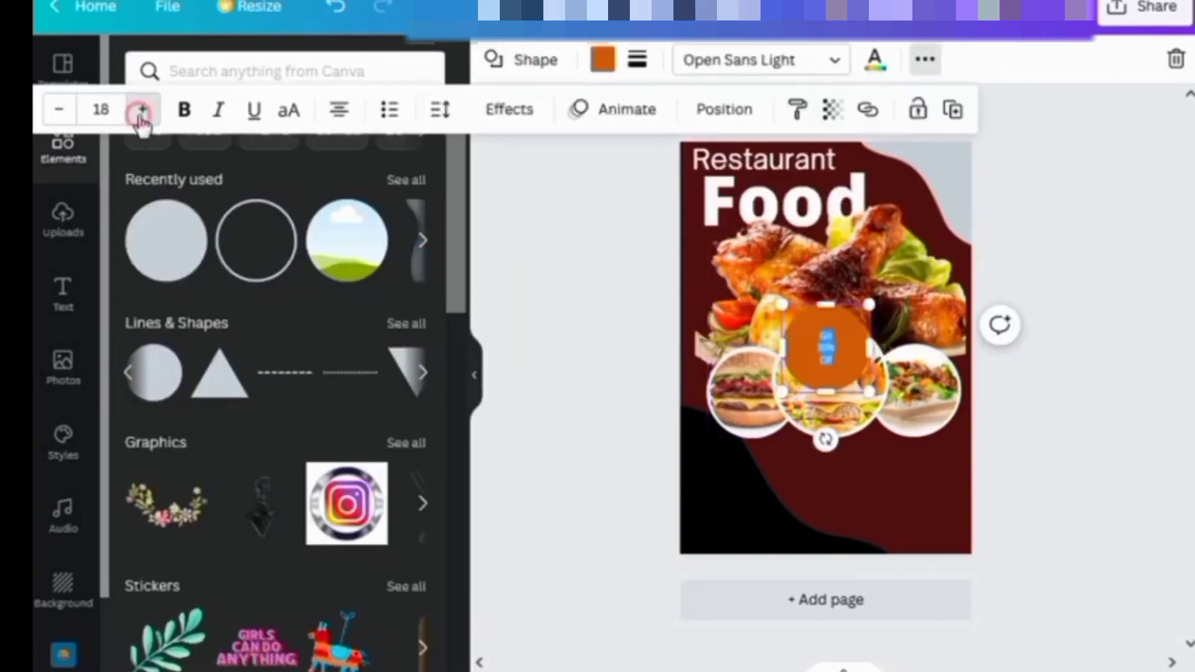
pyautogui.click(140, 110)
pyautogui.click(141, 110)
pyautogui.click(140, 110)
pyautogui.click(140, 110)
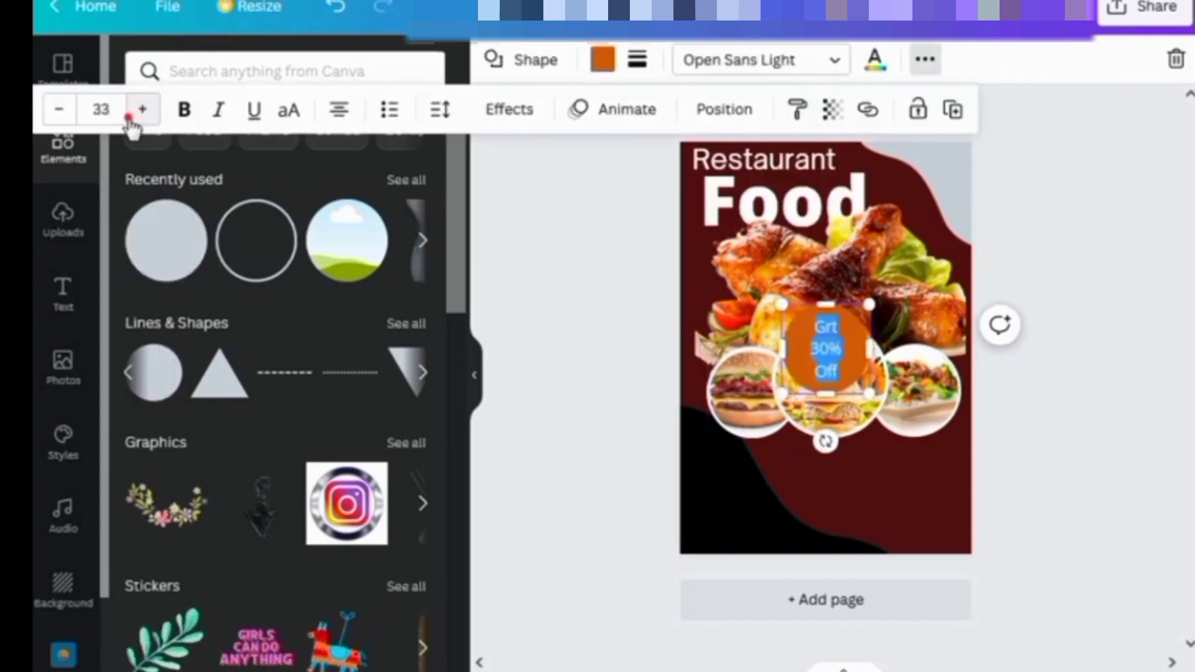
pyautogui.click(141, 110)
pyautogui.click(127, 119)
pyautogui.click(127, 120)
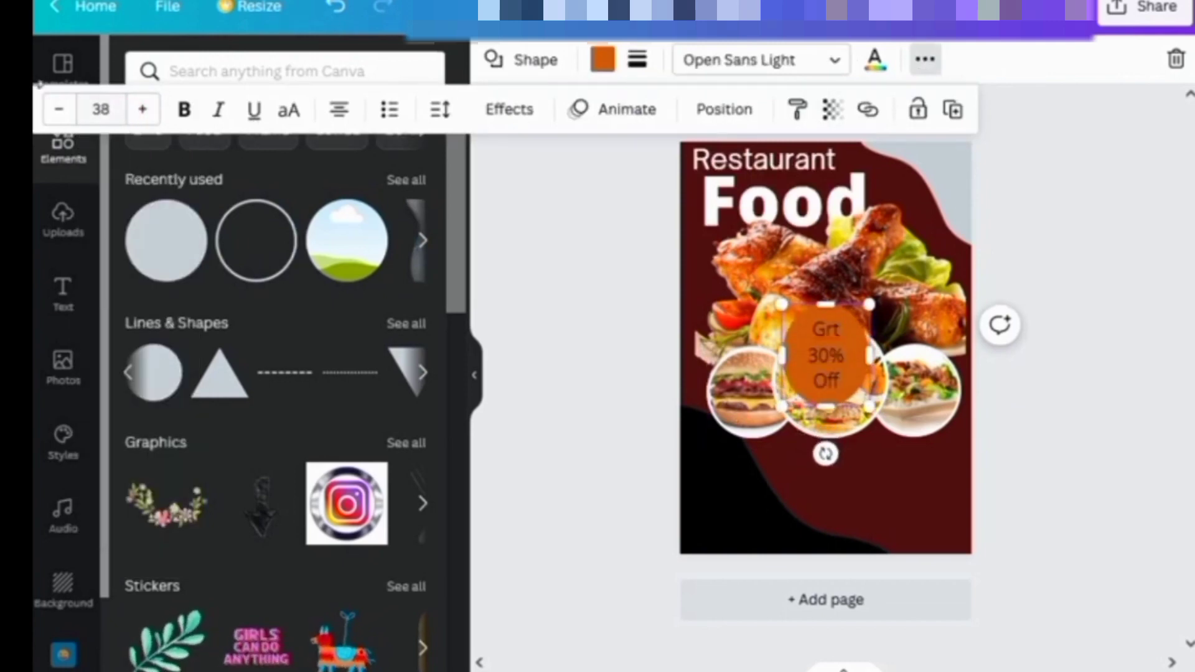
pyautogui.click(58, 109)
pyautogui.click(58, 110)
pyautogui.click(184, 111)
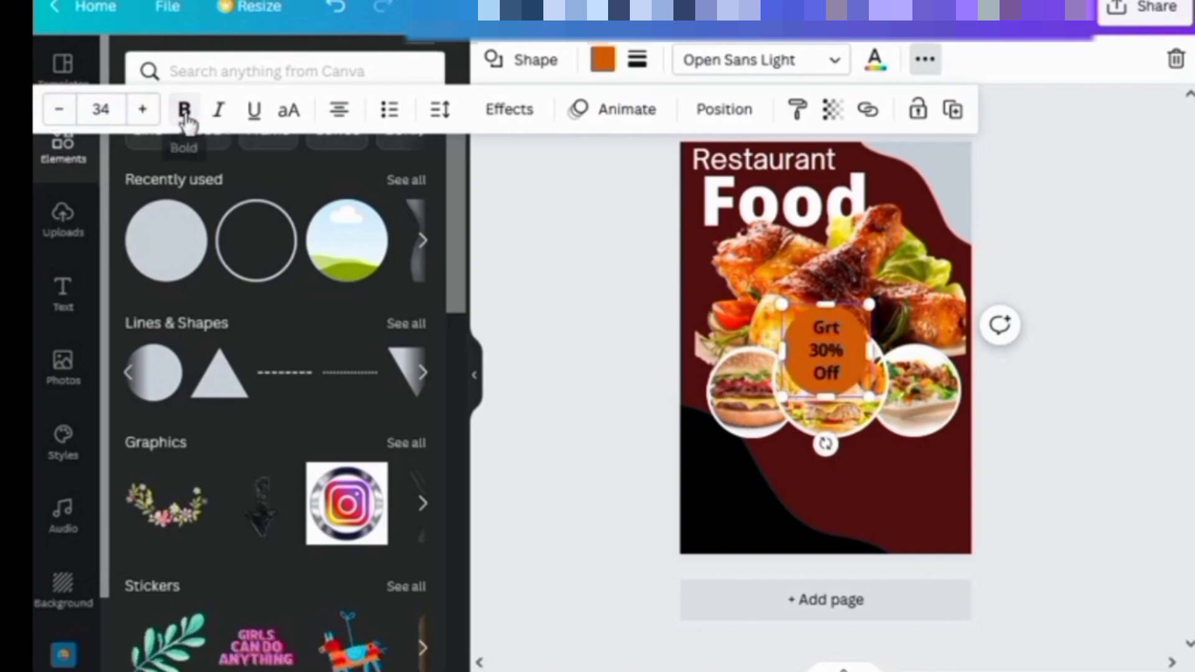
# - Change the discount circle's fill color to bright red
pyautogui.click(599, 62)
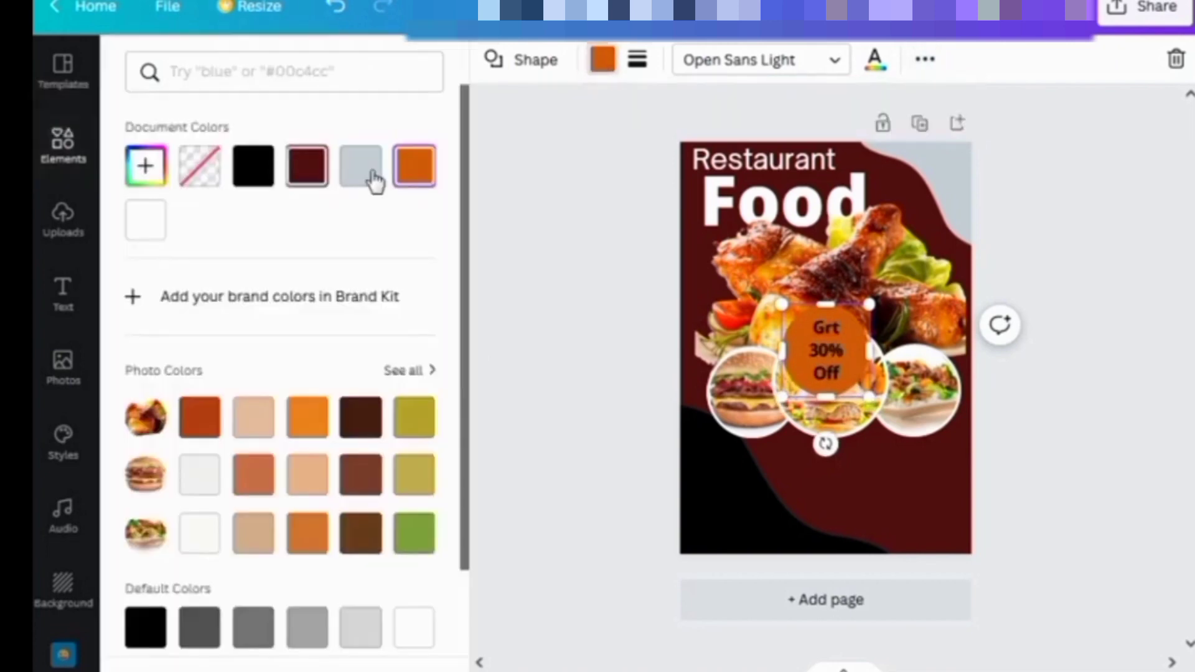
pyautogui.click(191, 234)
pyautogui.click(147, 234)
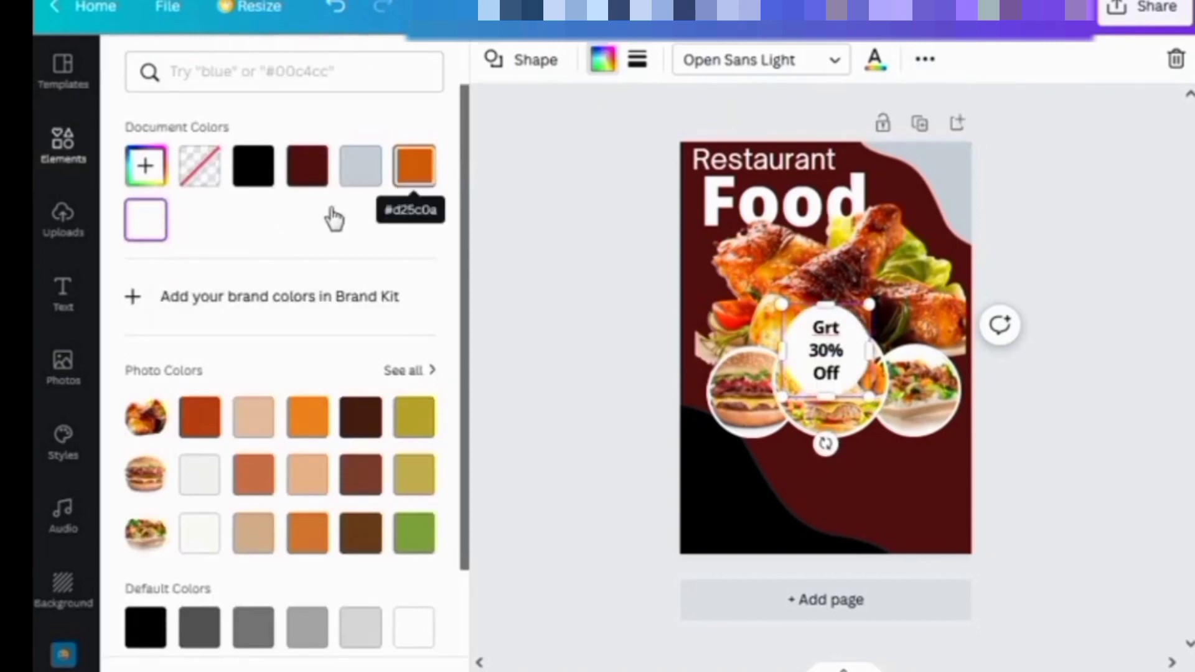
pyautogui.scroll(-3, 253, 435)
pyautogui.click(147, 501)
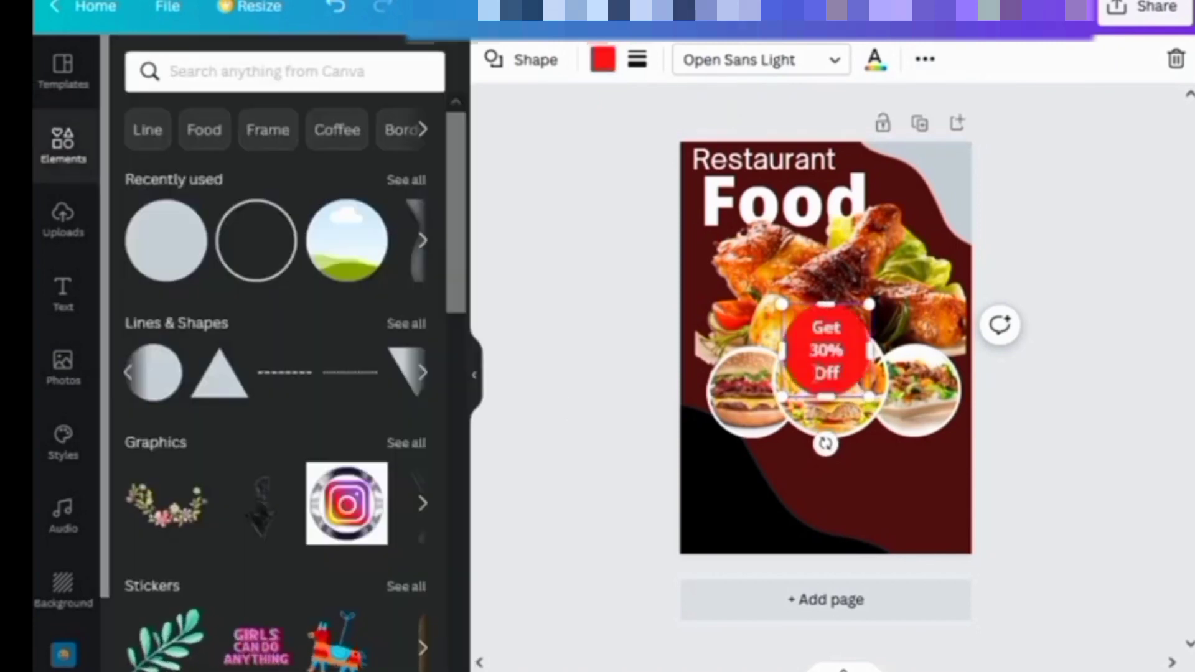
# - Correct the badge text to "Get 30%Off" on two lines and shrink the red circle slightly
pyautogui.press('BackSpace')
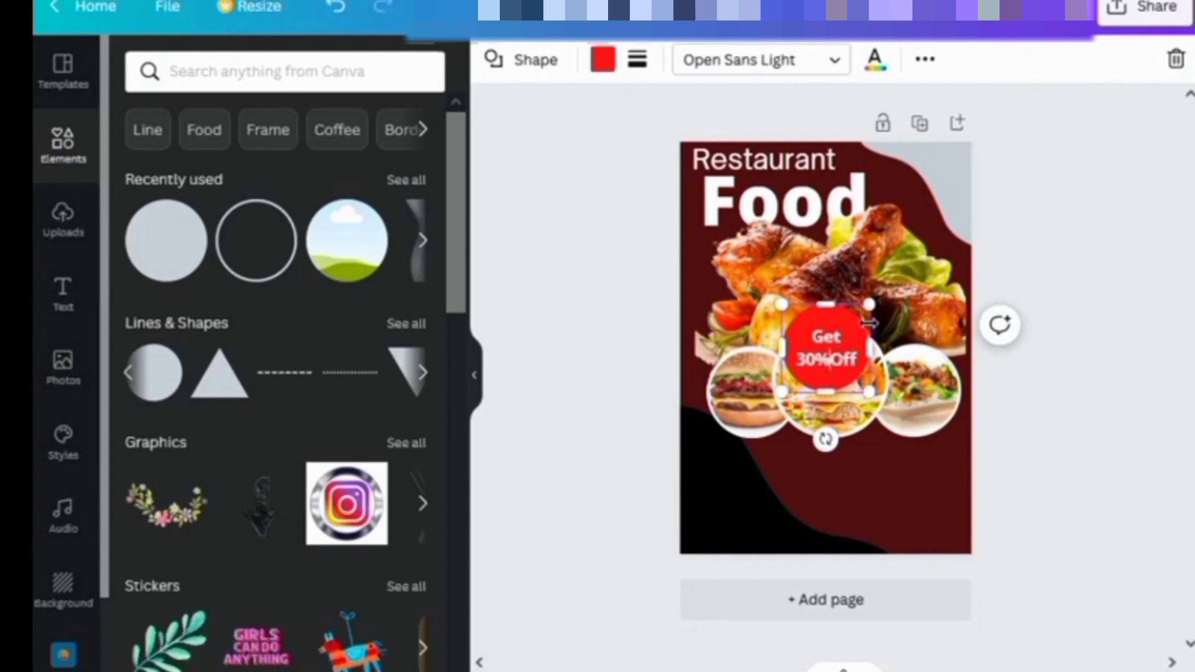
pyautogui.moveTo(869, 304); pyautogui.dragTo(862, 315)
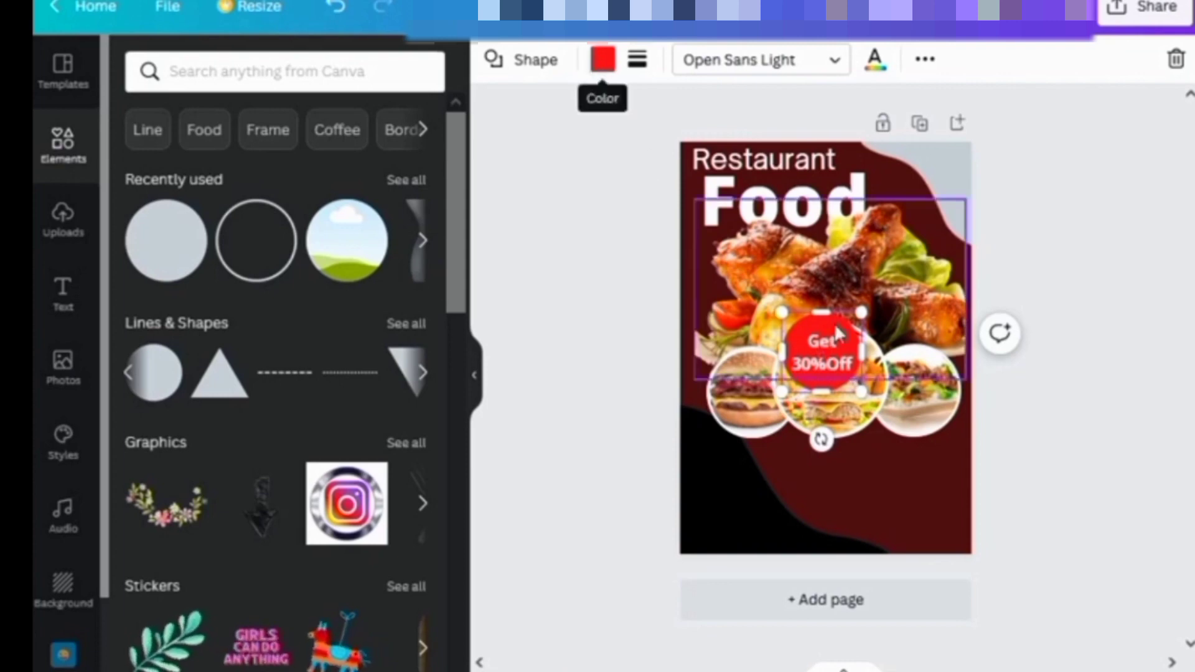
# - Move the red discount badge onto the chicken image, above the gap between the central and right photos, and enlarge it slightly
pyautogui.click(907, 504)
pyautogui.moveTo(823, 353); pyautogui.dragTo(869, 324)
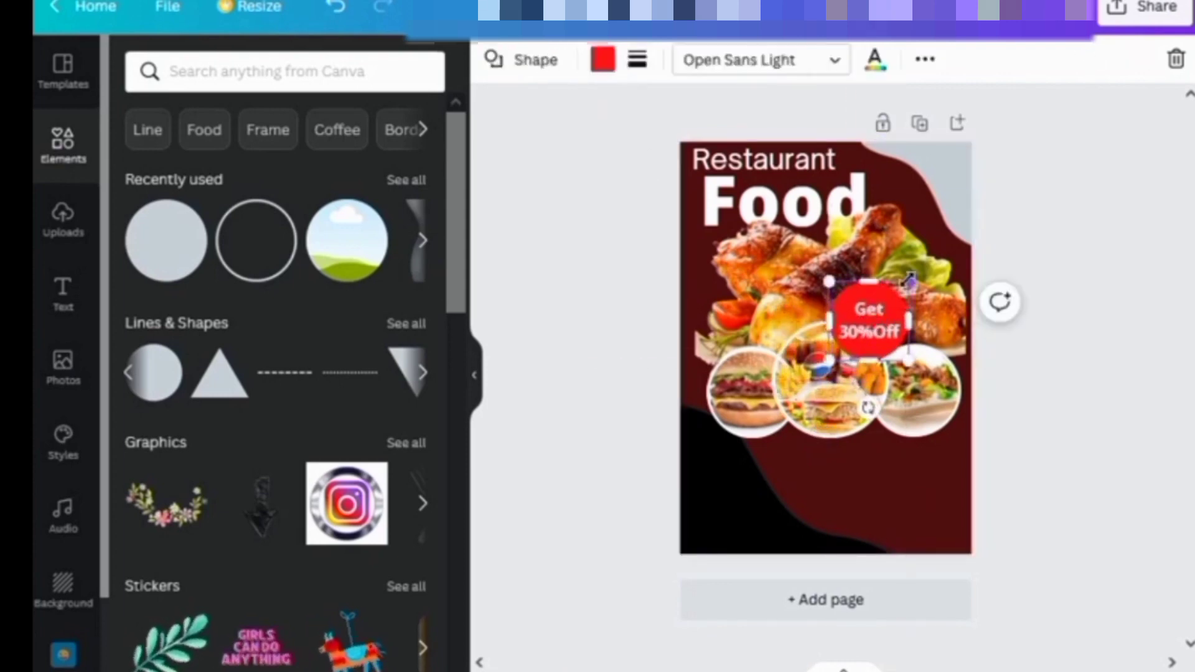
pyautogui.moveTo(908, 359); pyautogui.dragTo(910, 363)
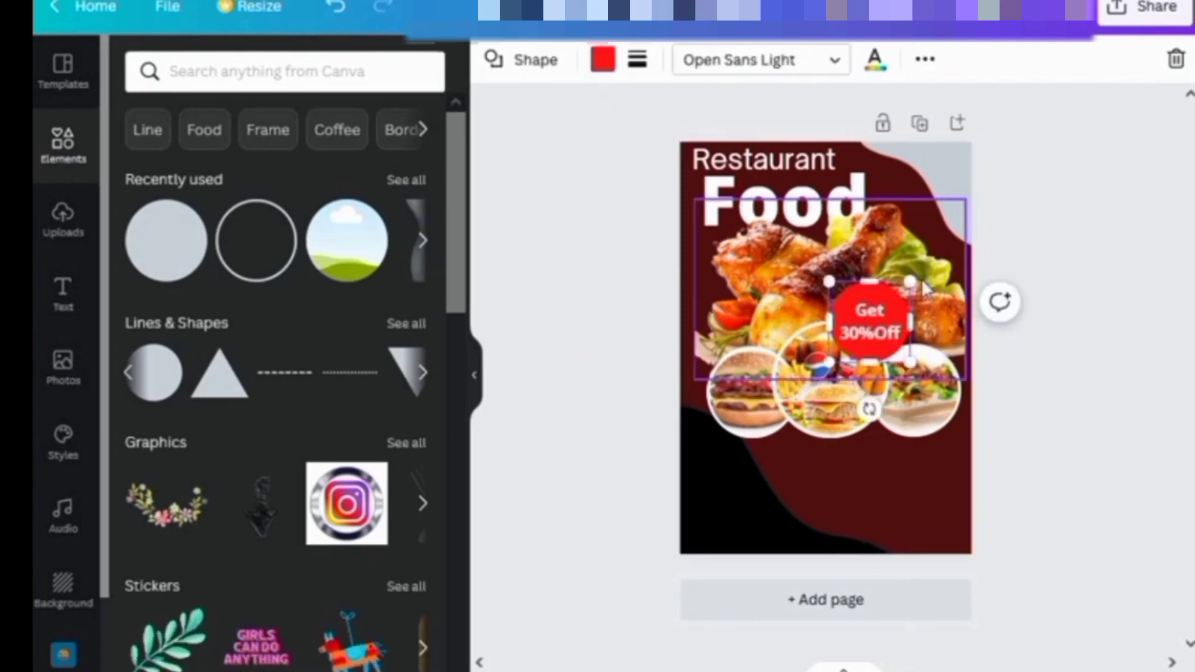
pyautogui.click(1056, 456)
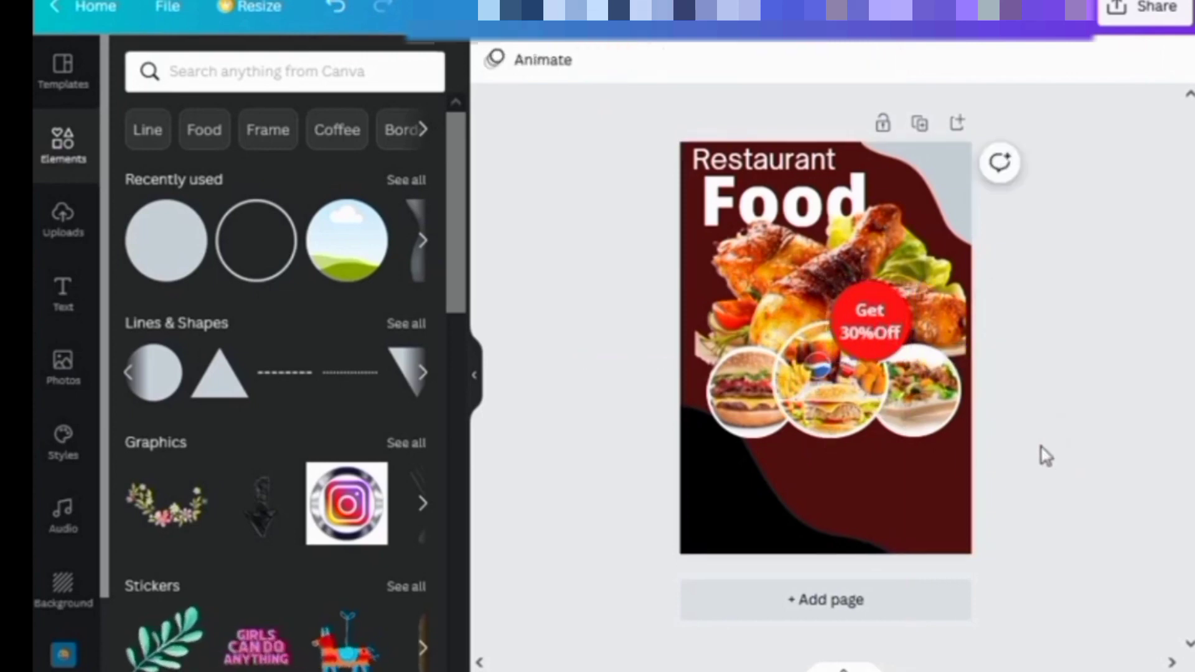
# - Insert the arrow-shaped pentagon pointing right from the shapes collection and color it white
pyautogui.click(406, 323)
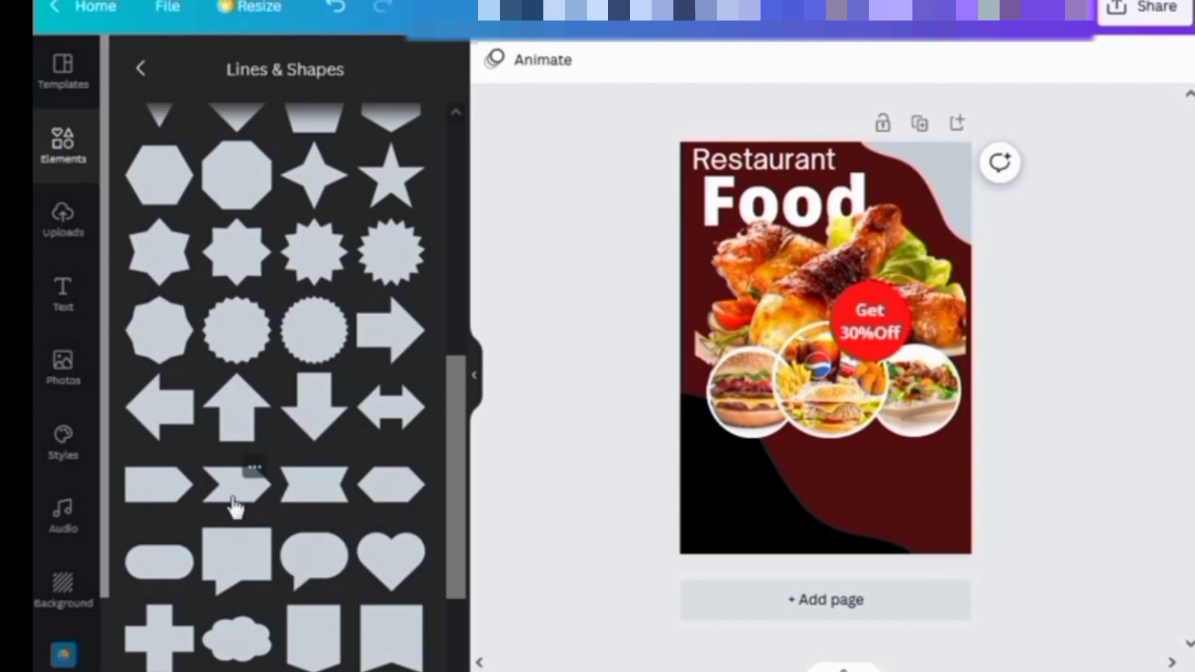
pyautogui.click(156, 497)
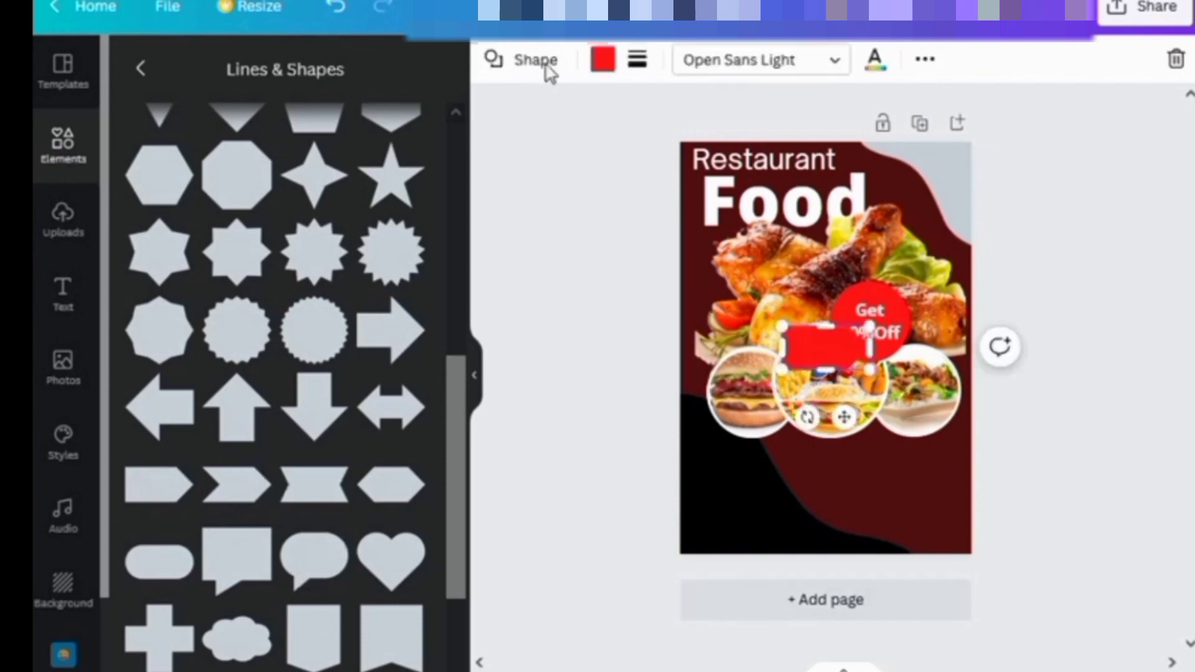
pyautogui.click(601, 63)
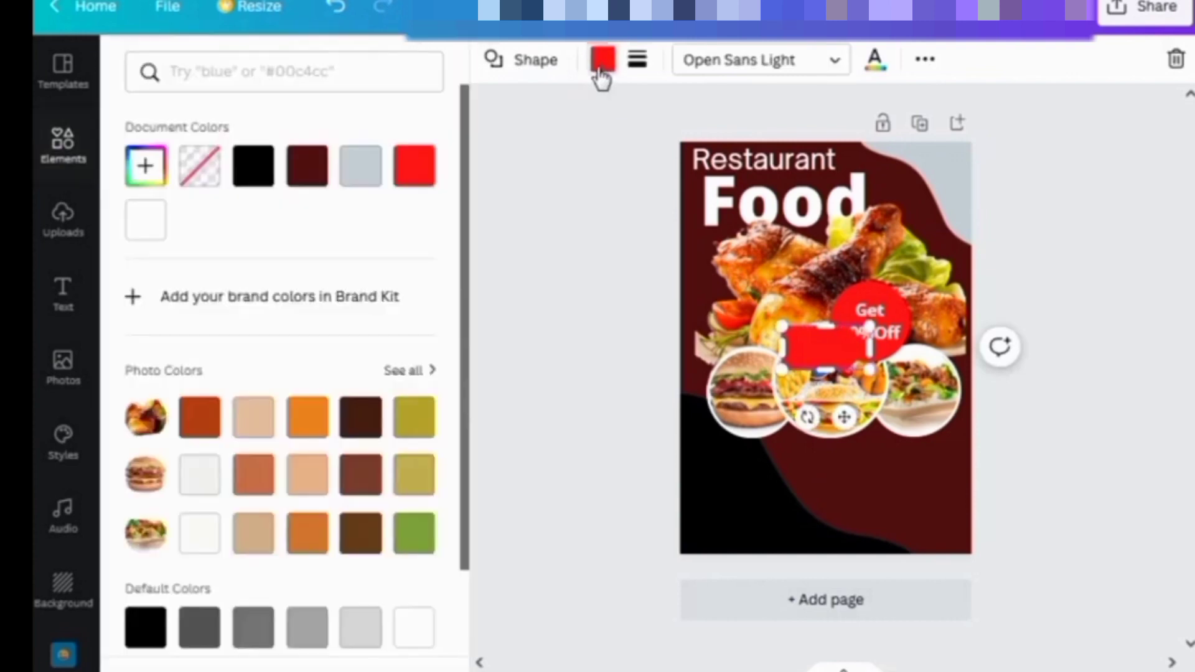
pyautogui.click(414, 625)
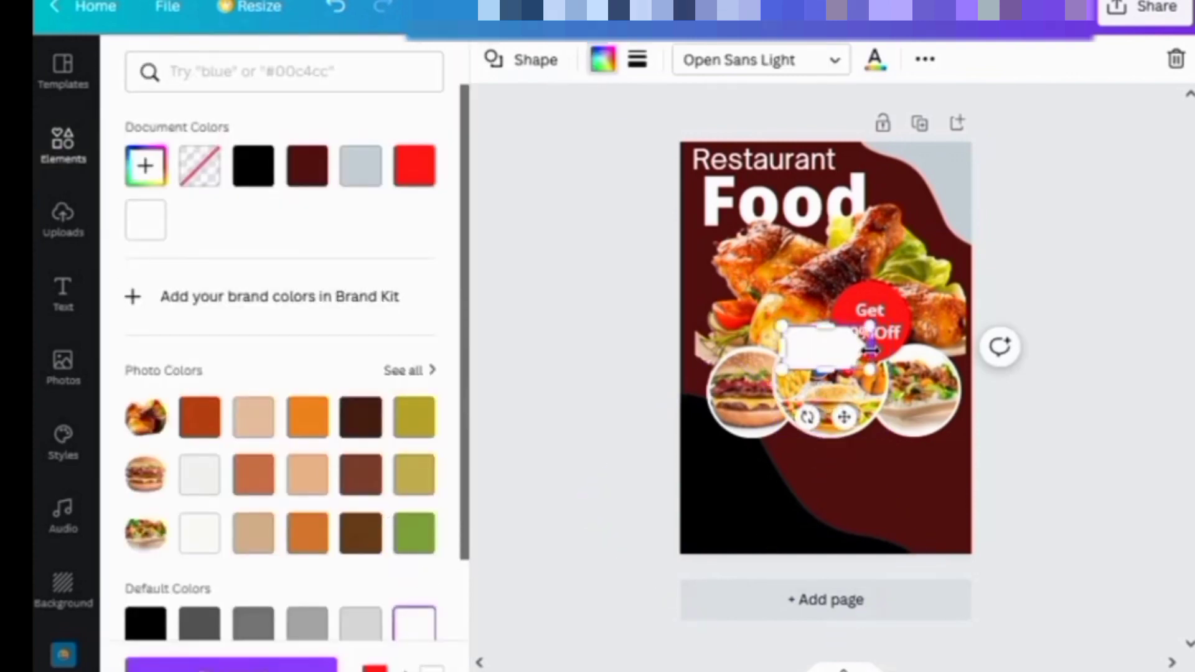
# - Widen the white arrow shape and place it below the circular photos, toward the page's right edge
pyautogui.moveTo(870, 350); pyautogui.dragTo(854, 465)
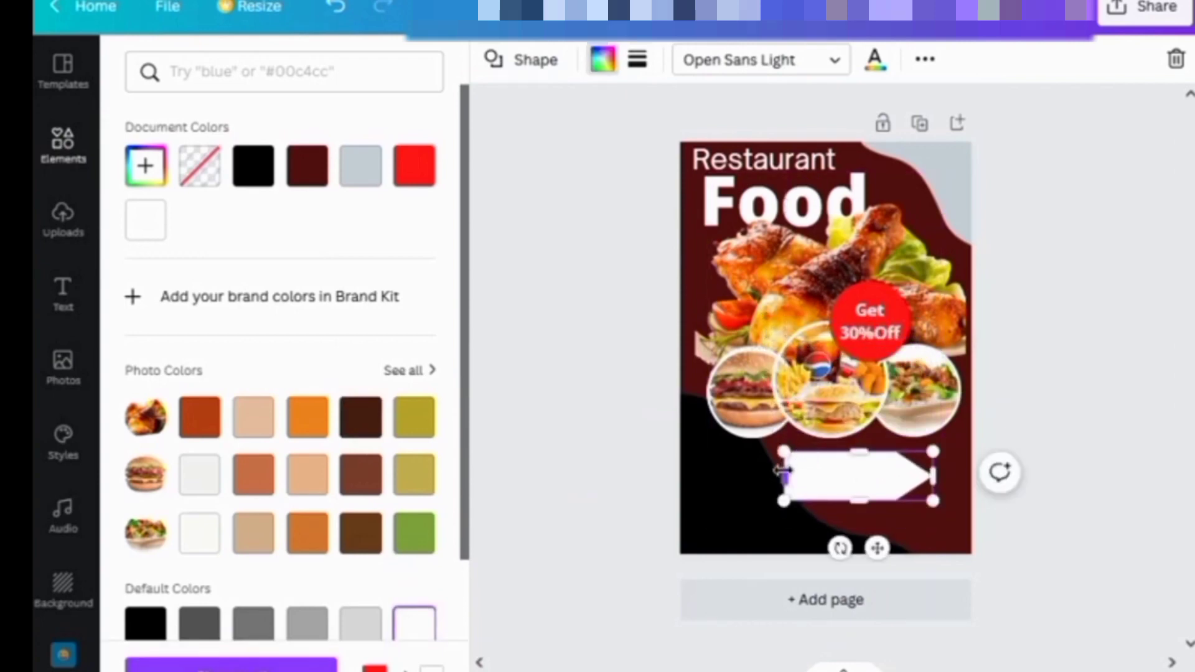
pyautogui.moveTo(782, 471); pyautogui.dragTo(744, 471)
pyautogui.moveTo(814, 471); pyautogui.dragTo(829, 473)
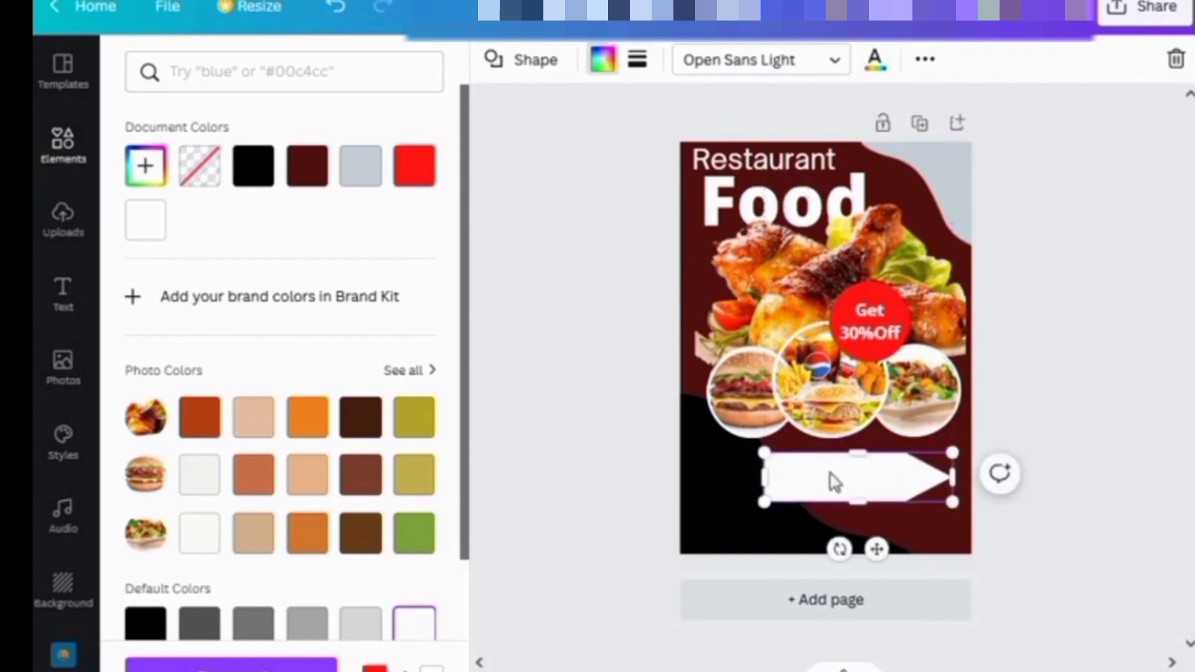
# - Send the white arrow shape backward behind the wavy corner shape
pyautogui.click(922, 60)
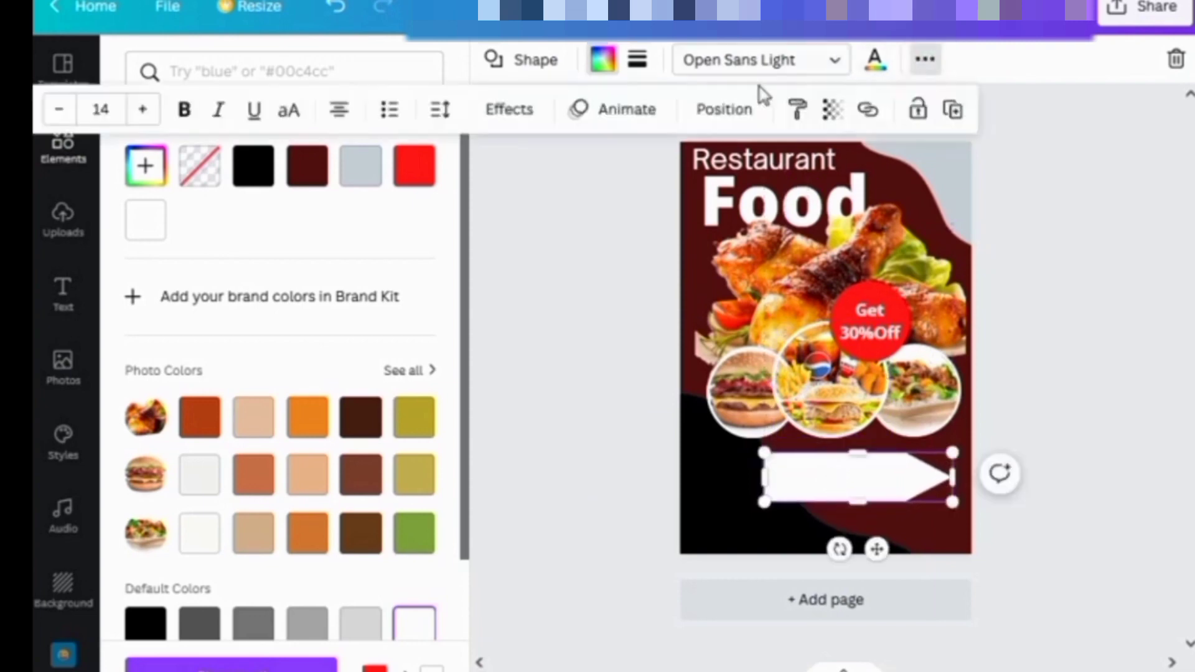
pyautogui.click(723, 111)
pyautogui.click(658, 176)
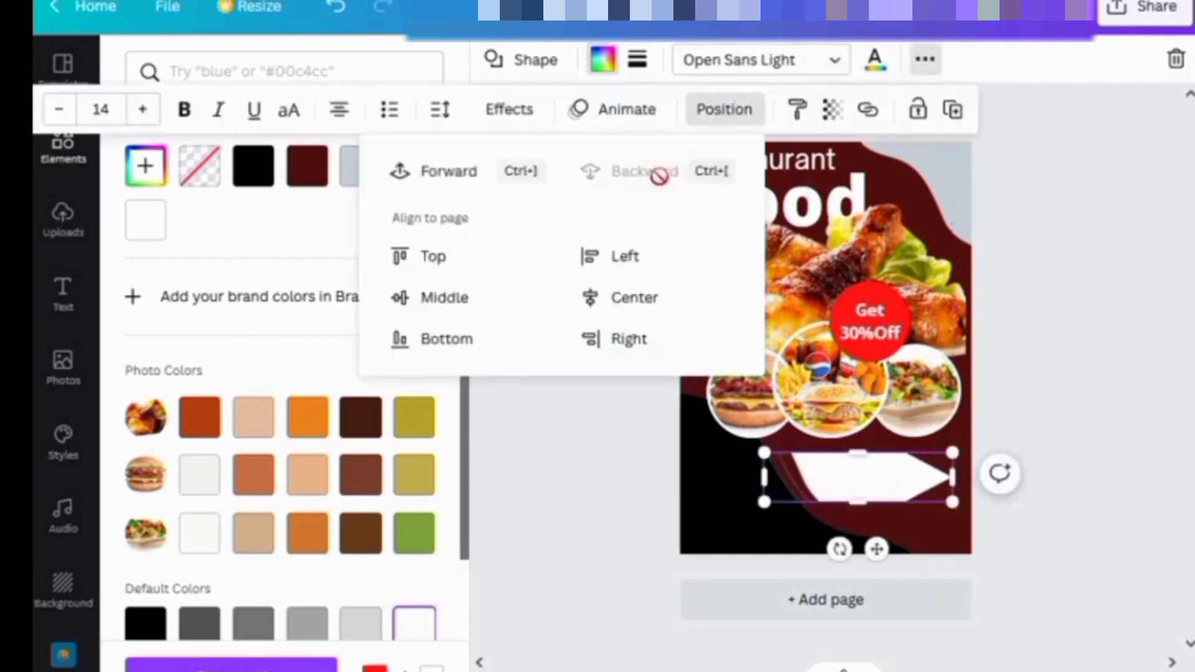
# - Add a heading reading "Order Now!" to the page
pyautogui.click(64, 295)
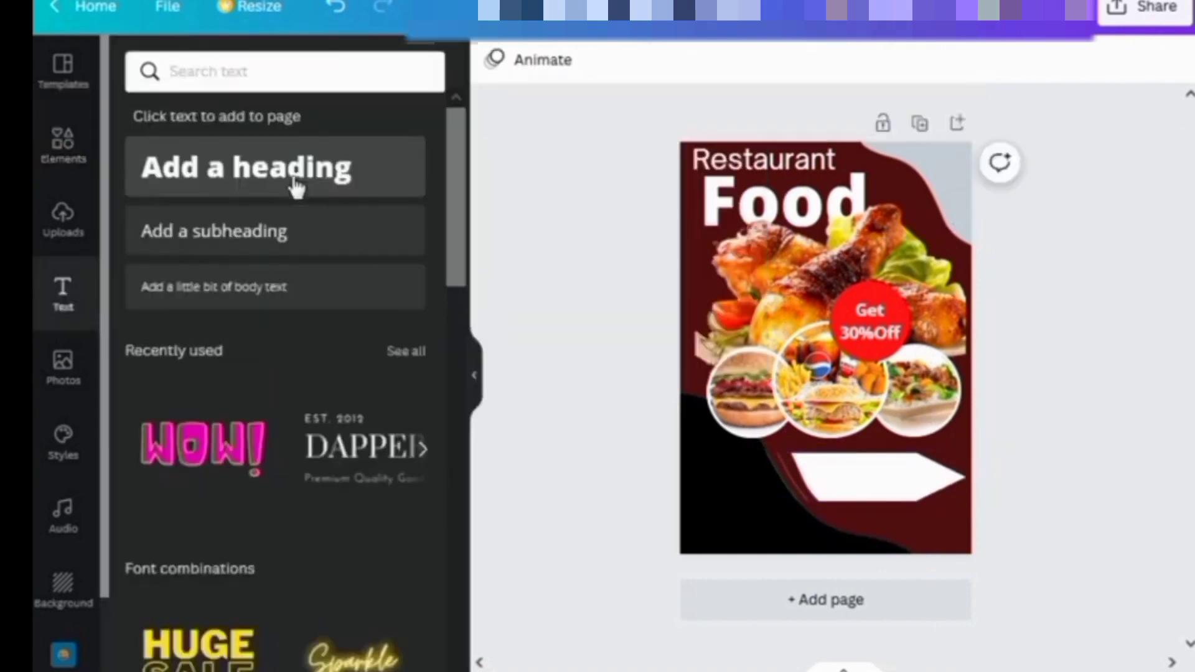
pyautogui.click(297, 184)
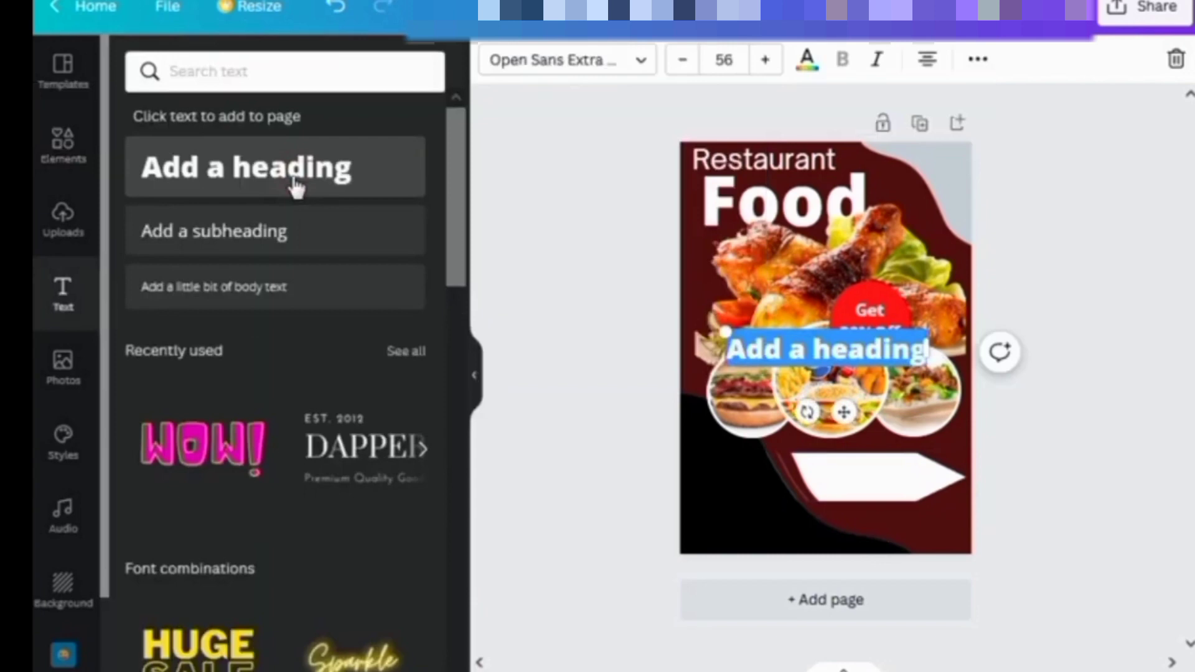
pyautogui.press('BackSpace')
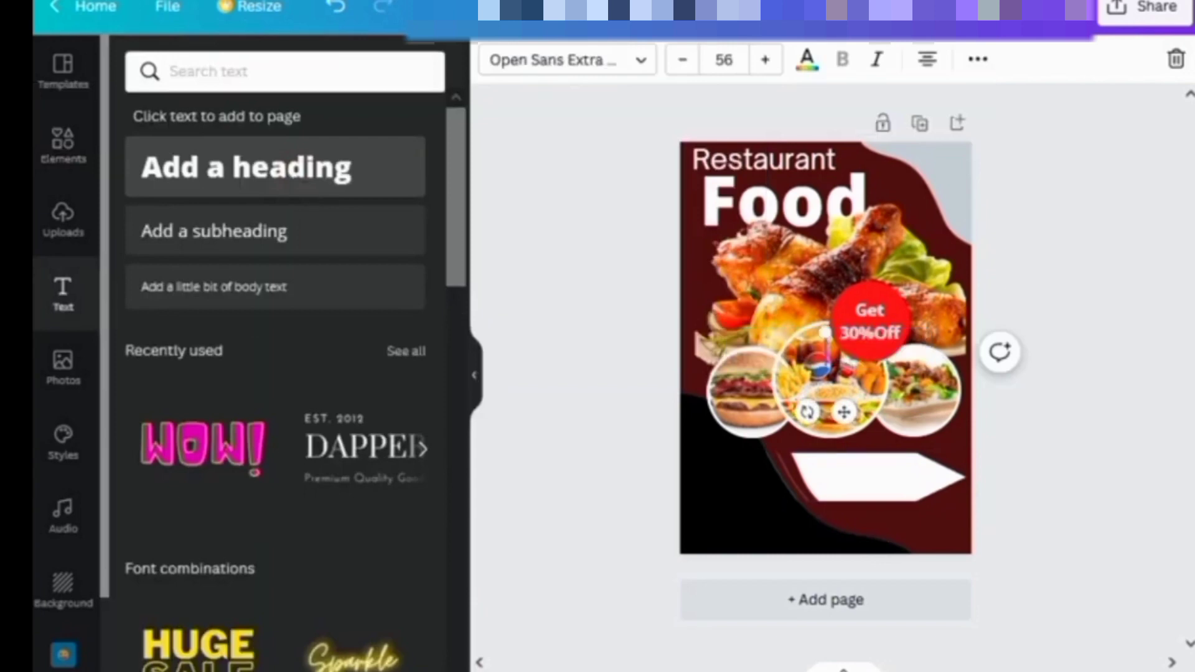
pyautogui.write('Order')
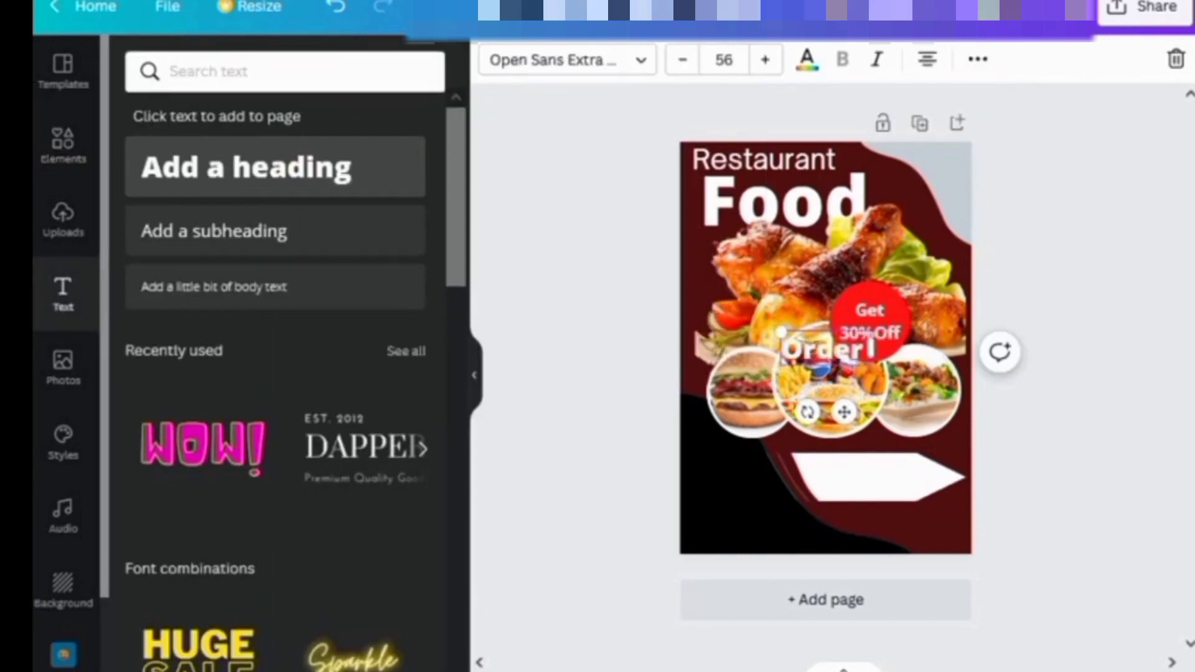
pyautogui.write(' Now!')
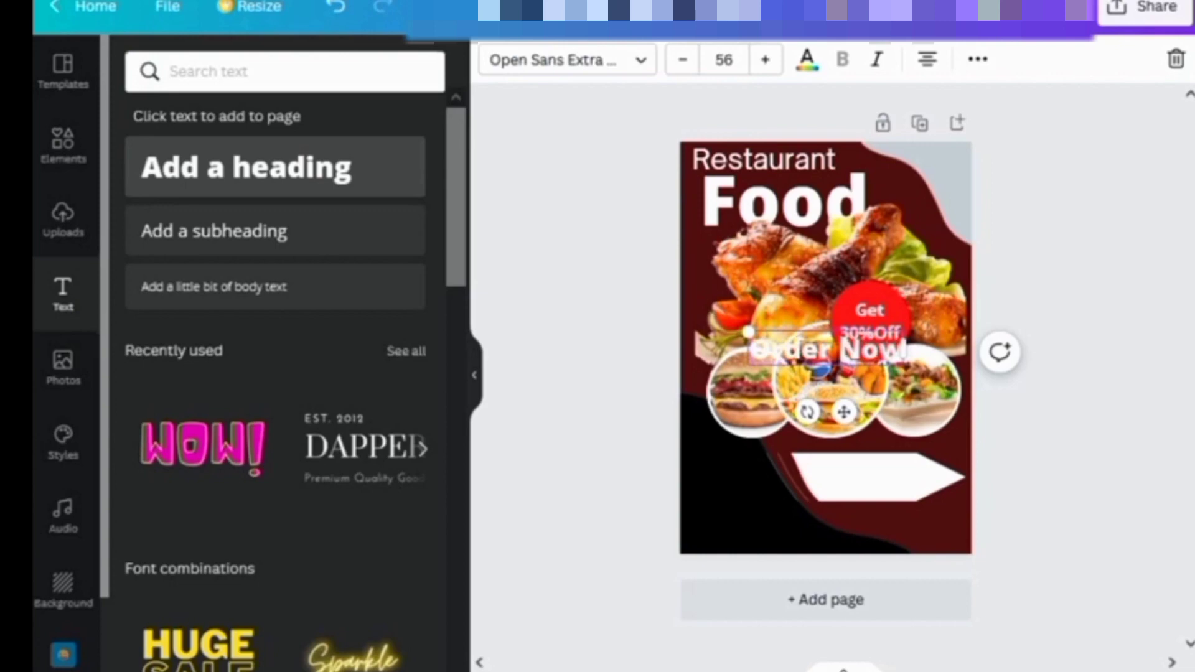
# - Color the "Order Now!" heading red, shrink it to about size 31.7 and place it inside the white arrow
pyautogui.click(807, 62)
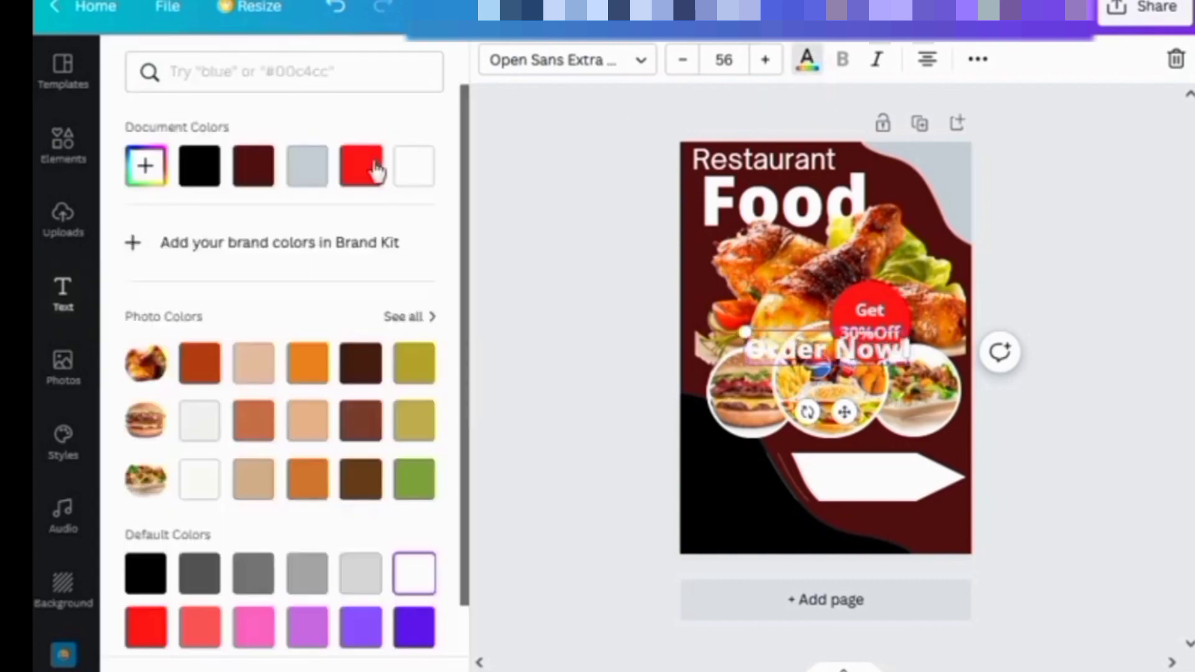
pyautogui.click(377, 169)
pyautogui.moveTo(745, 333); pyautogui.dragTo(850, 449)
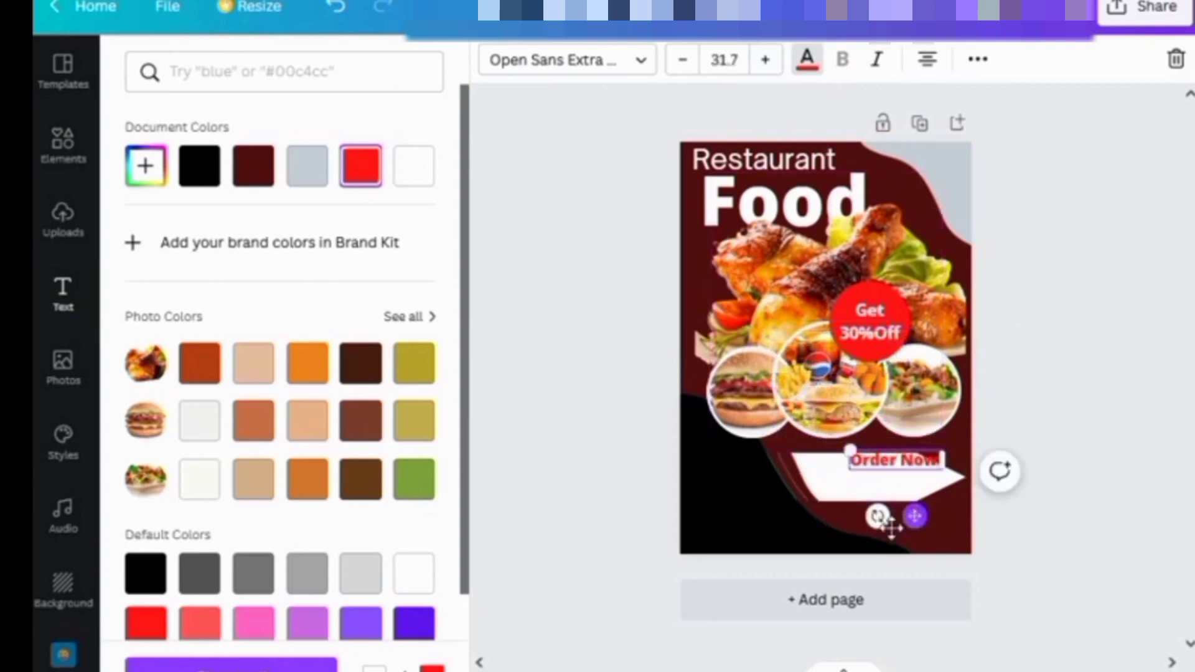
pyautogui.moveTo(890, 528); pyautogui.dragTo(883, 525)
# - Add another heading containing the restaurant's contact phone number
pyautogui.press('t')
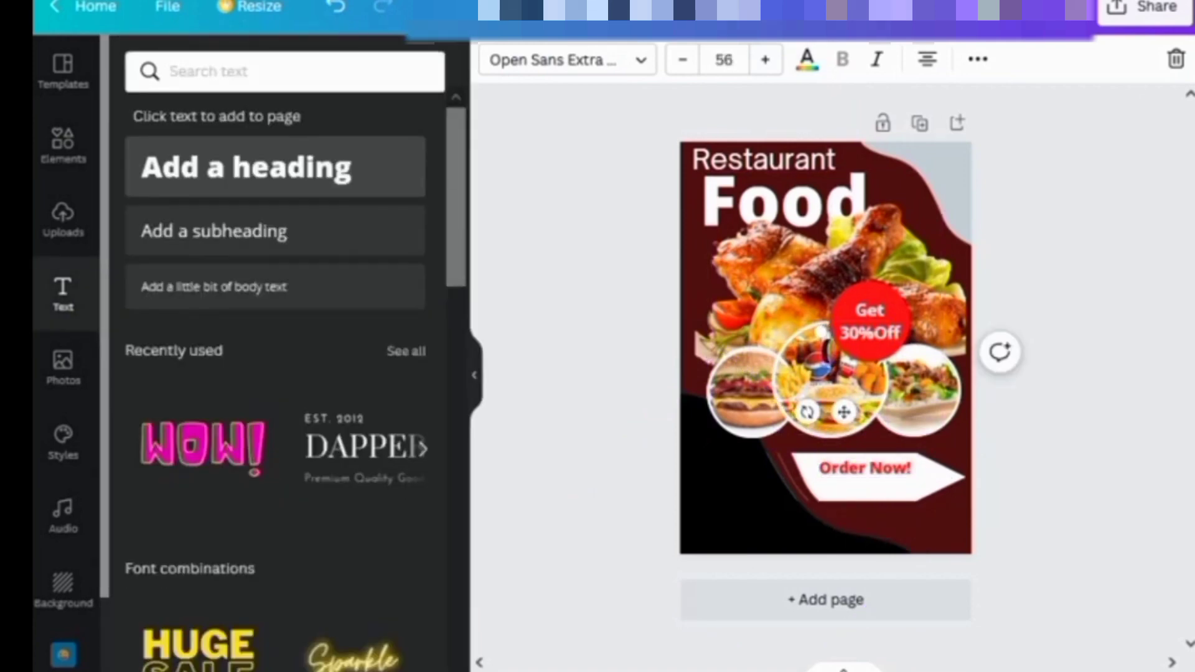
pyautogui.write('(0')
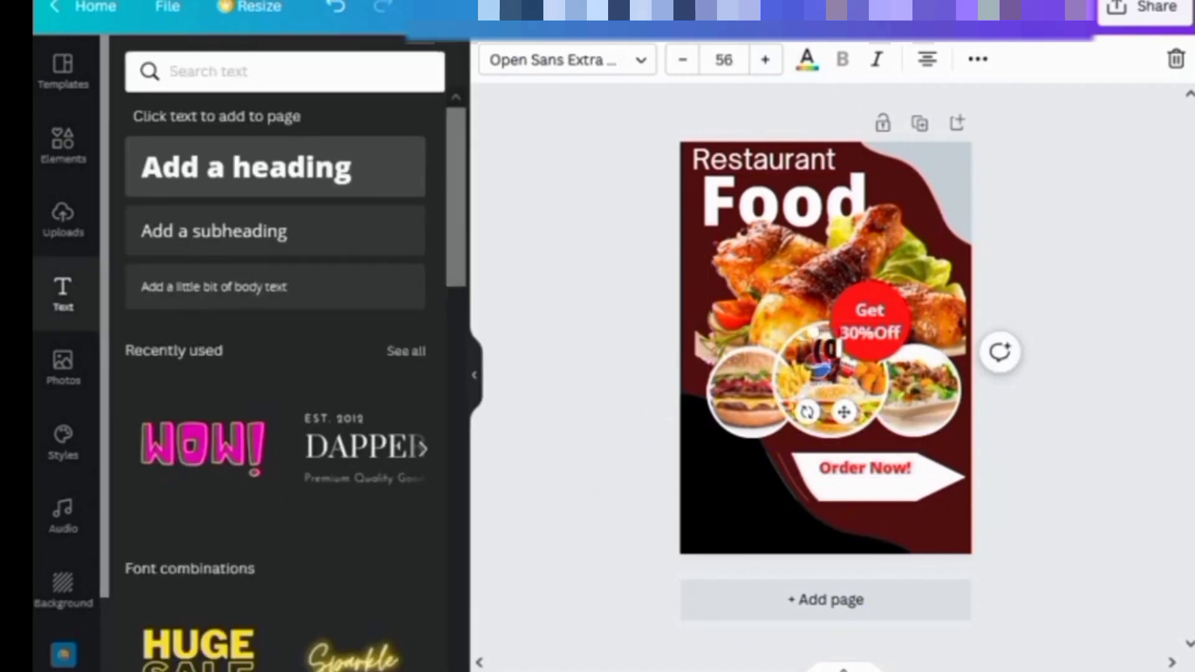
pyautogui.write('12))')
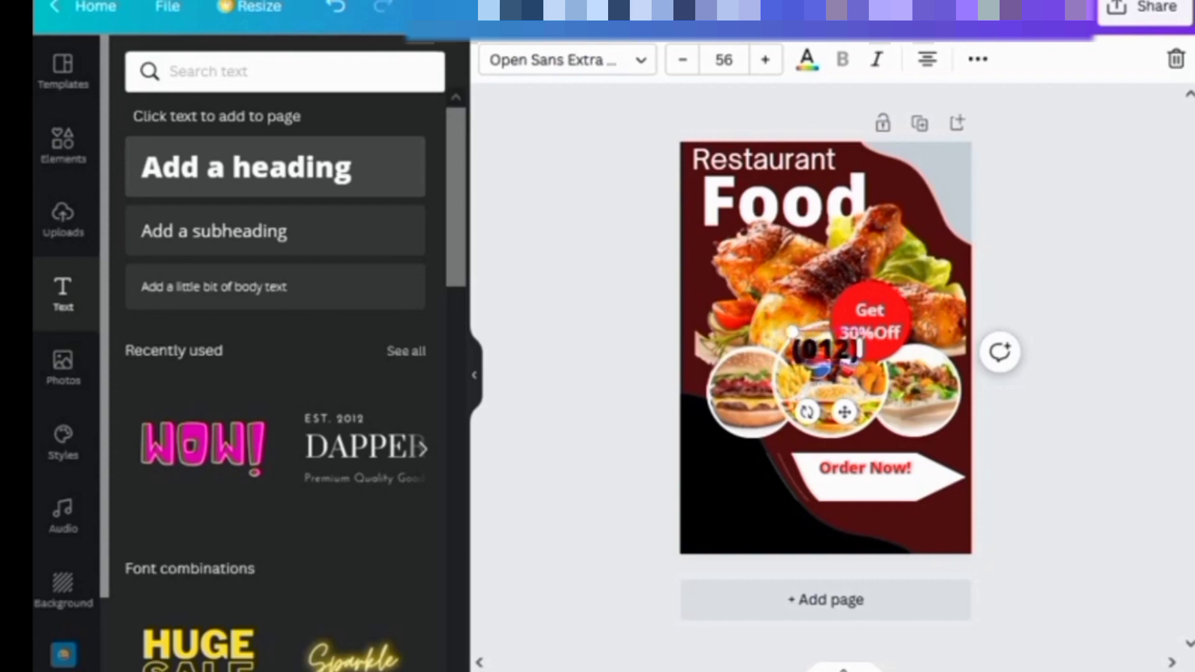
pyautogui.write(' 123')
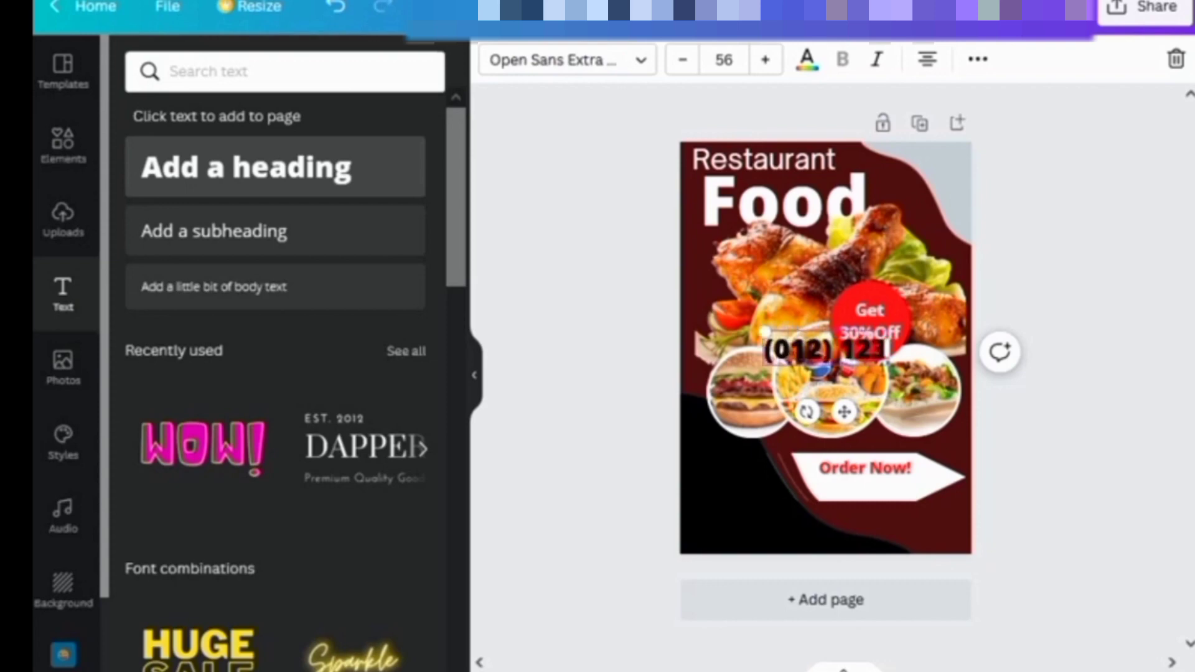
pyautogui.write(' 456')
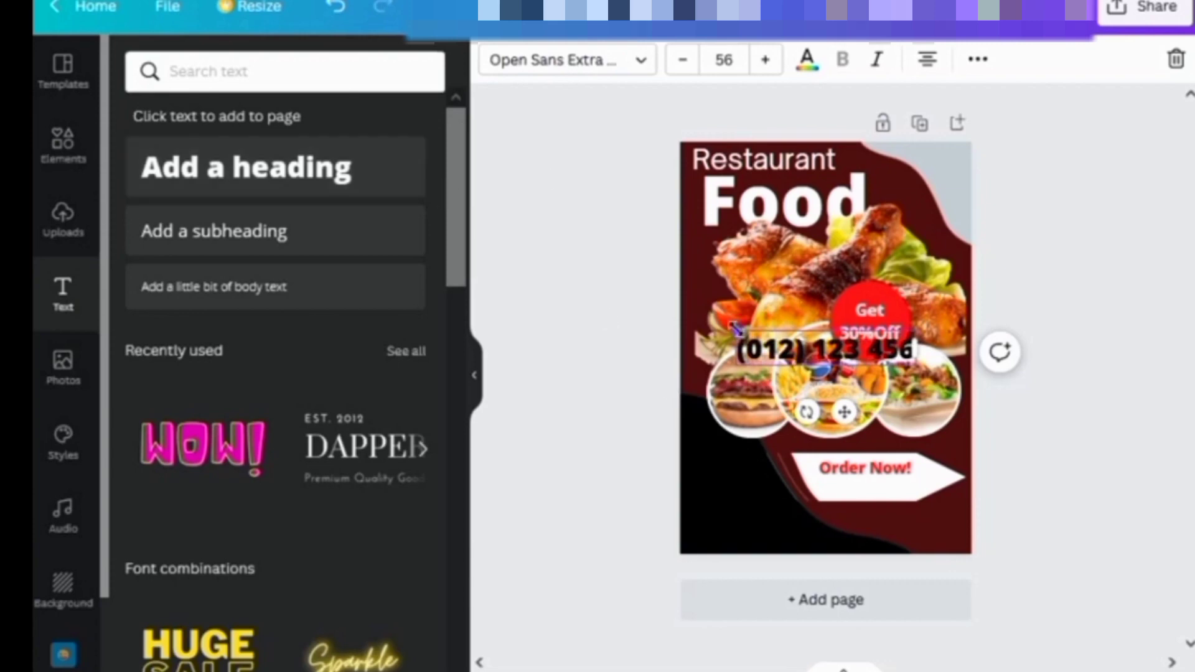
# - Color the phone number red, shrink it to about size 30.8 and place it under "Order Now!" within the white arrow
pyautogui.moveTo(734, 328); pyautogui.dragTo(797, 344)
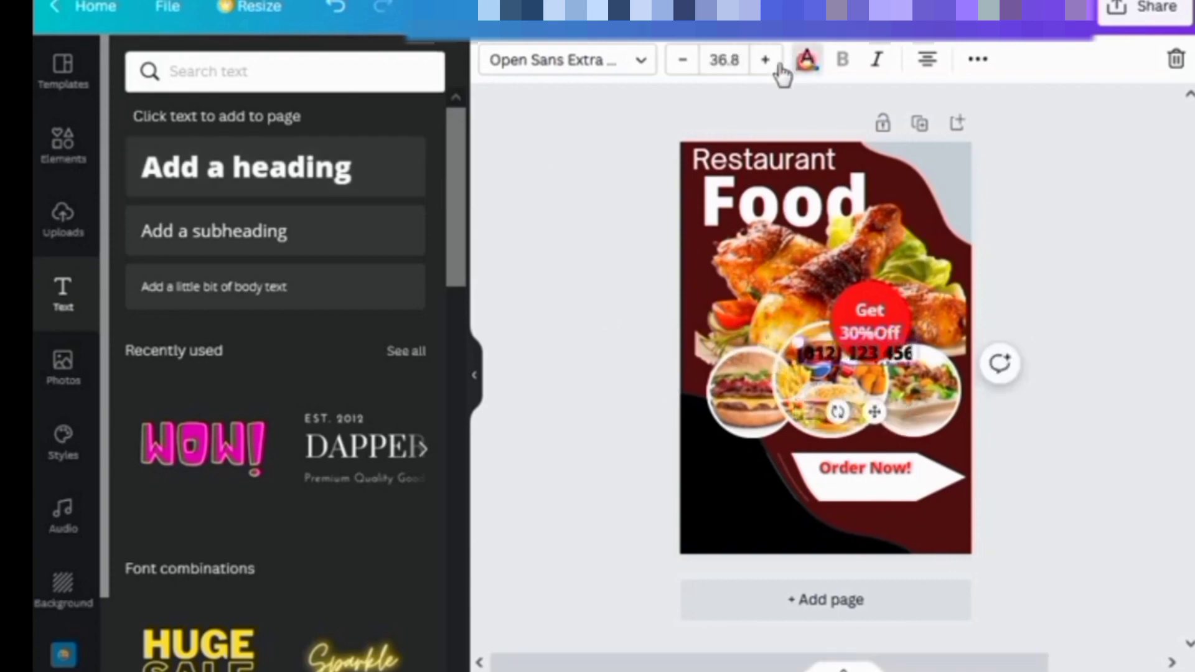
pyautogui.click(807, 59)
pyautogui.click(360, 165)
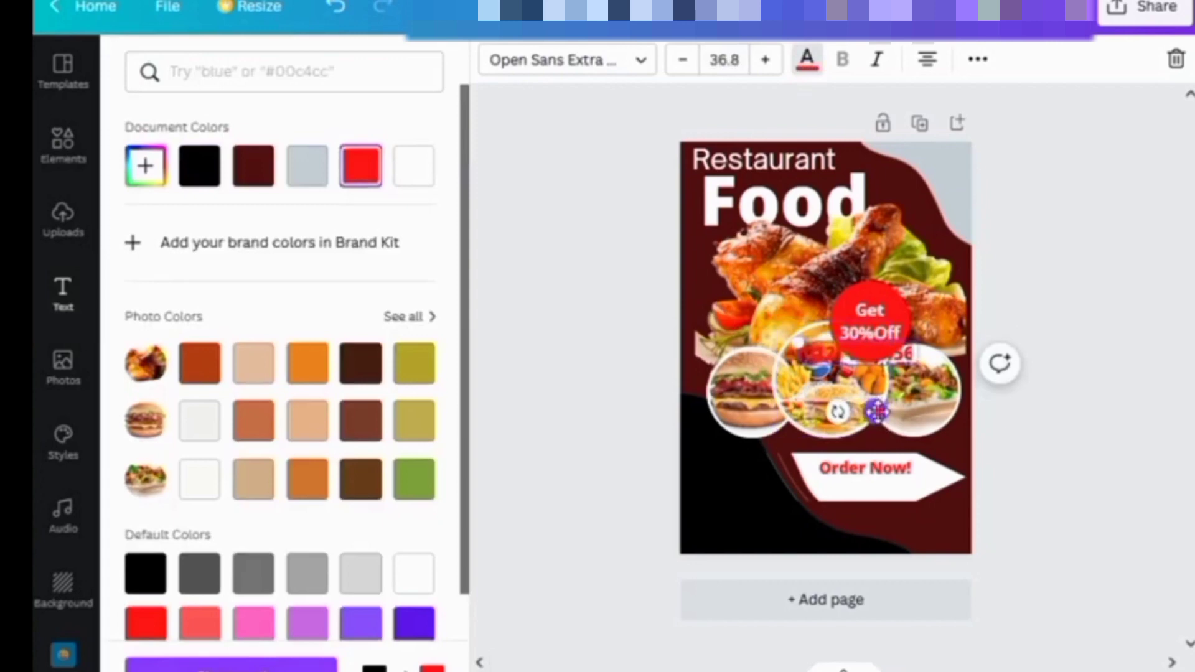
pyautogui.moveTo(876, 411); pyautogui.dragTo(883, 548)
pyautogui.moveTo(806, 481); pyautogui.dragTo(825, 483)
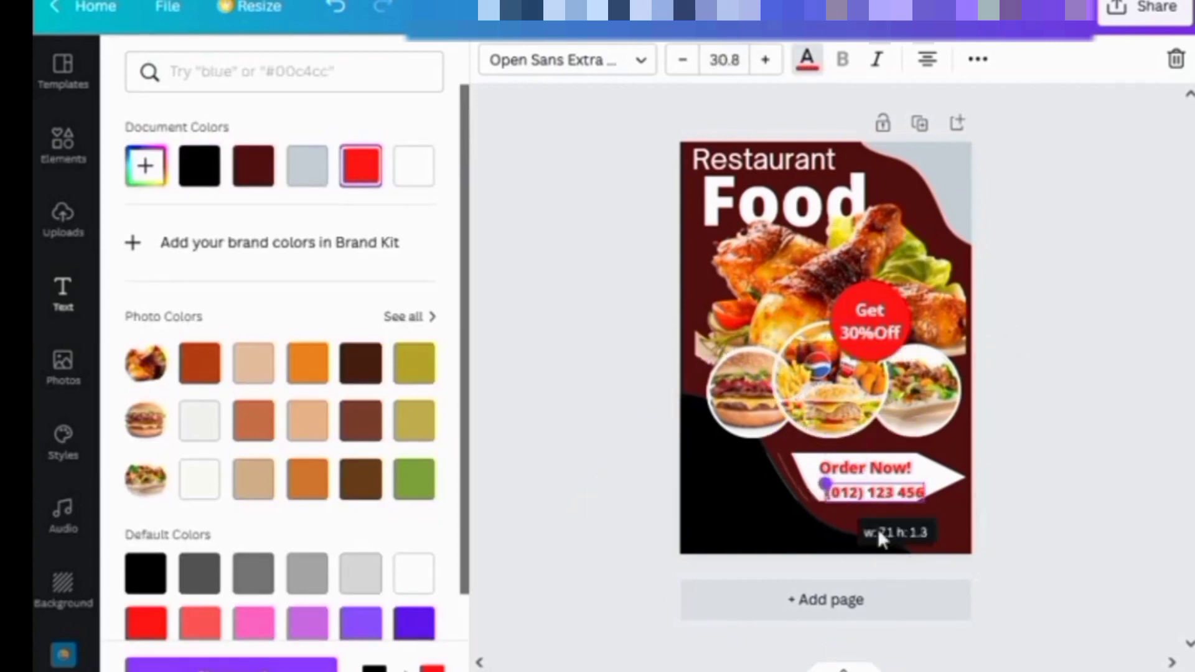
pyautogui.moveTo(894, 547); pyautogui.dragTo(893, 541)
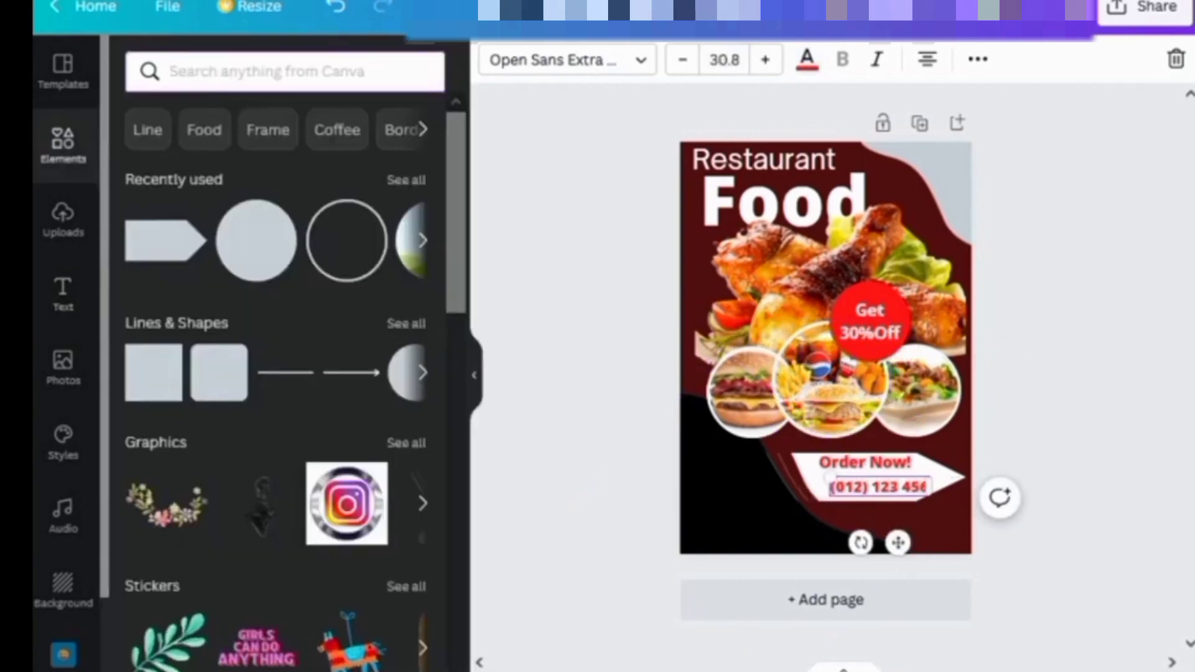
# - Search the elements library for "phone icon" and insert the plain telephone handset graphic
pyautogui.write('phon')
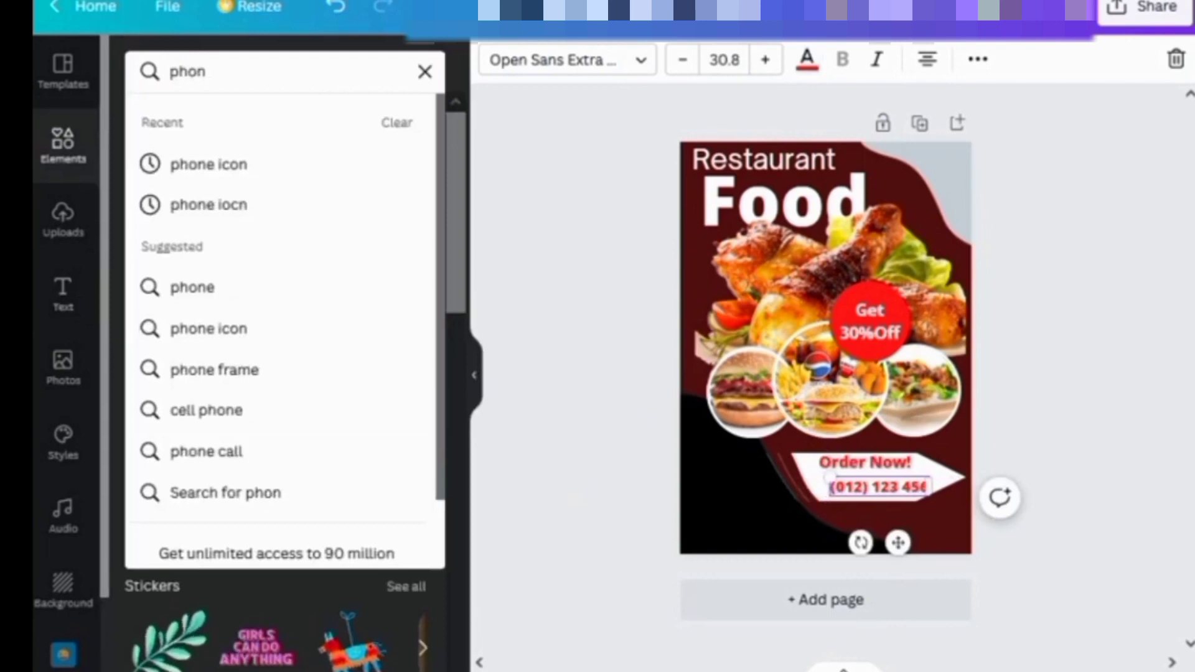
pyautogui.click(210, 173)
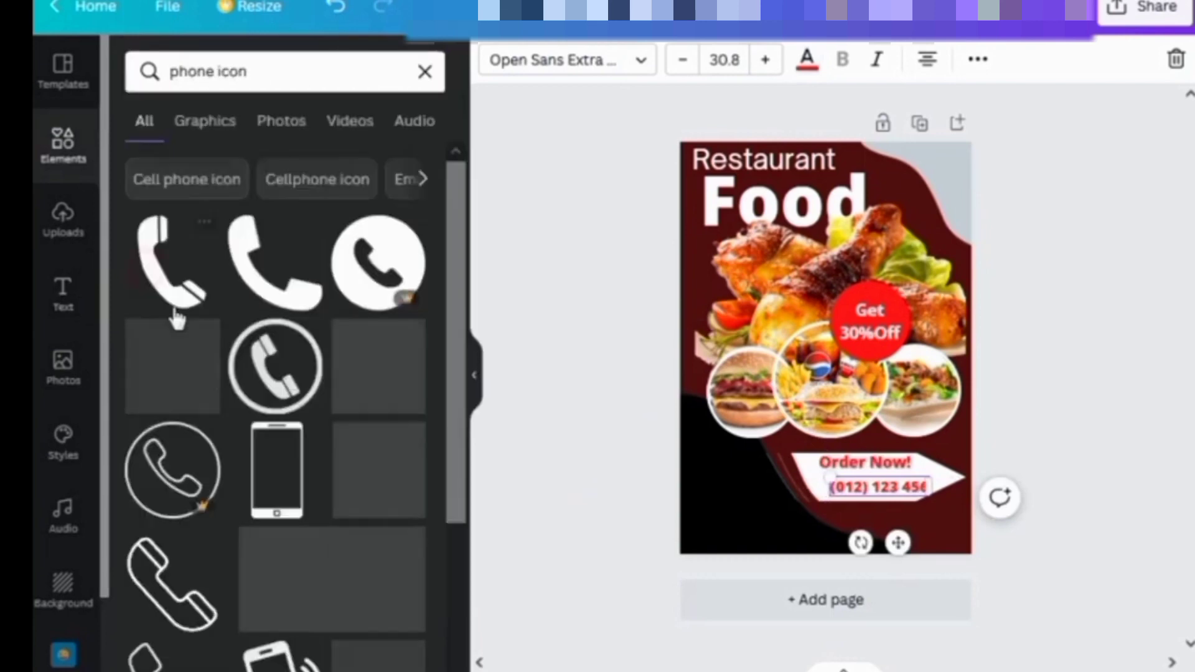
pyautogui.click(171, 287)
# - Shrink the handset icon, color it red and place it just before the phone number in the white arrow
pyautogui.moveTo(885, 429); pyautogui.dragTo(807, 322)
pyautogui.click(495, 59)
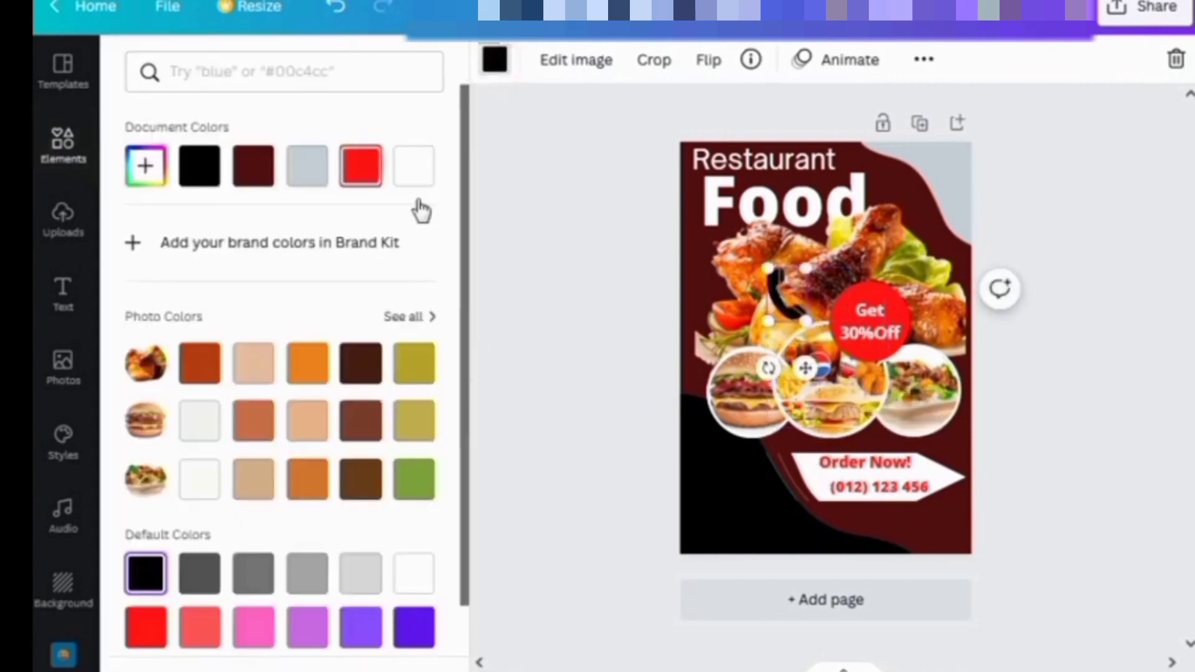
pyautogui.click(360, 166)
pyautogui.moveTo(807, 464); pyautogui.dragTo(838, 547)
pyautogui.click(1014, 529)
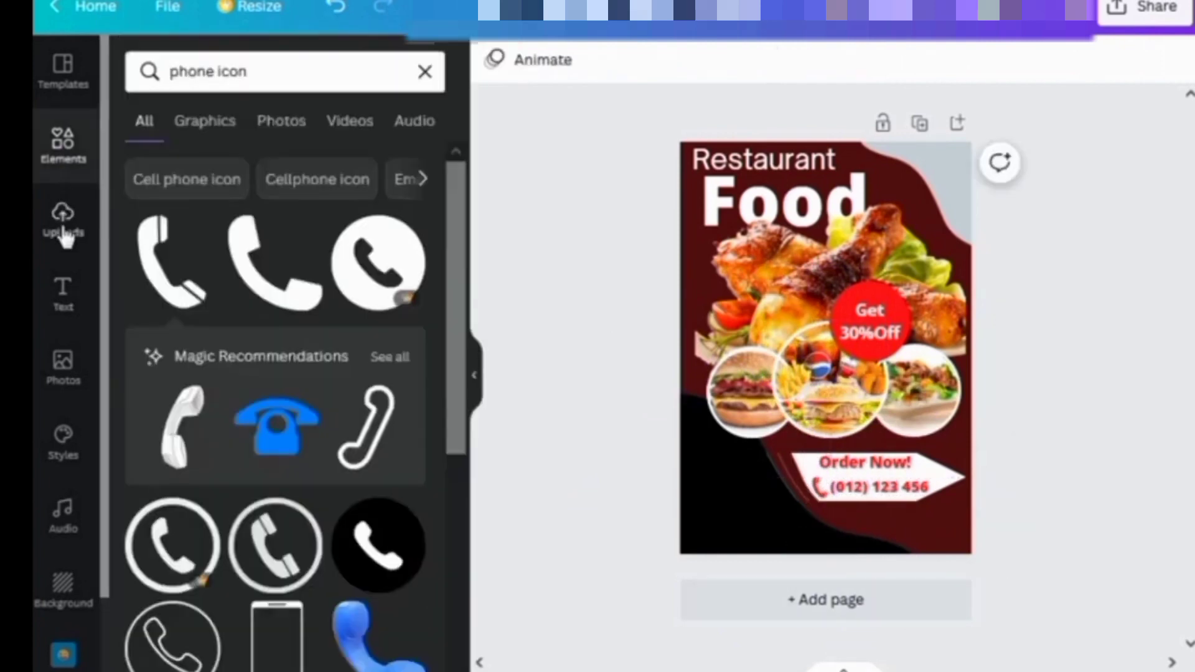
# - Add a subheading with "Delicious" on the first line and "Food Service" on the second
pyautogui.click(62, 291)
pyautogui.click(229, 234)
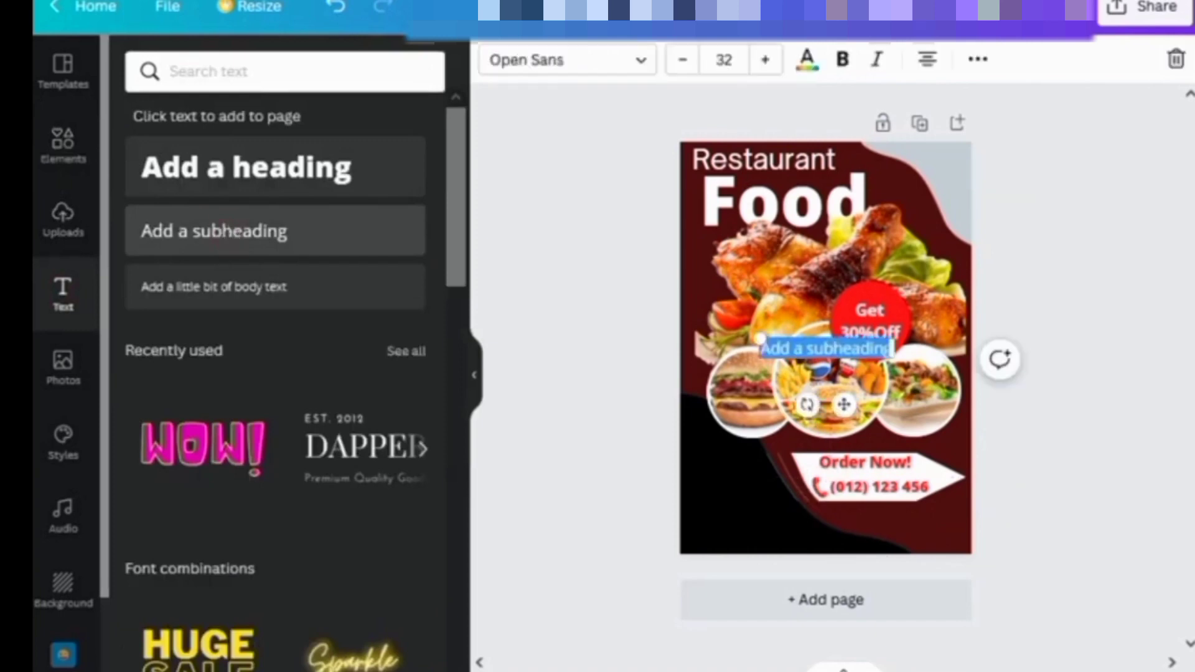
pyautogui.press('BackSpace')
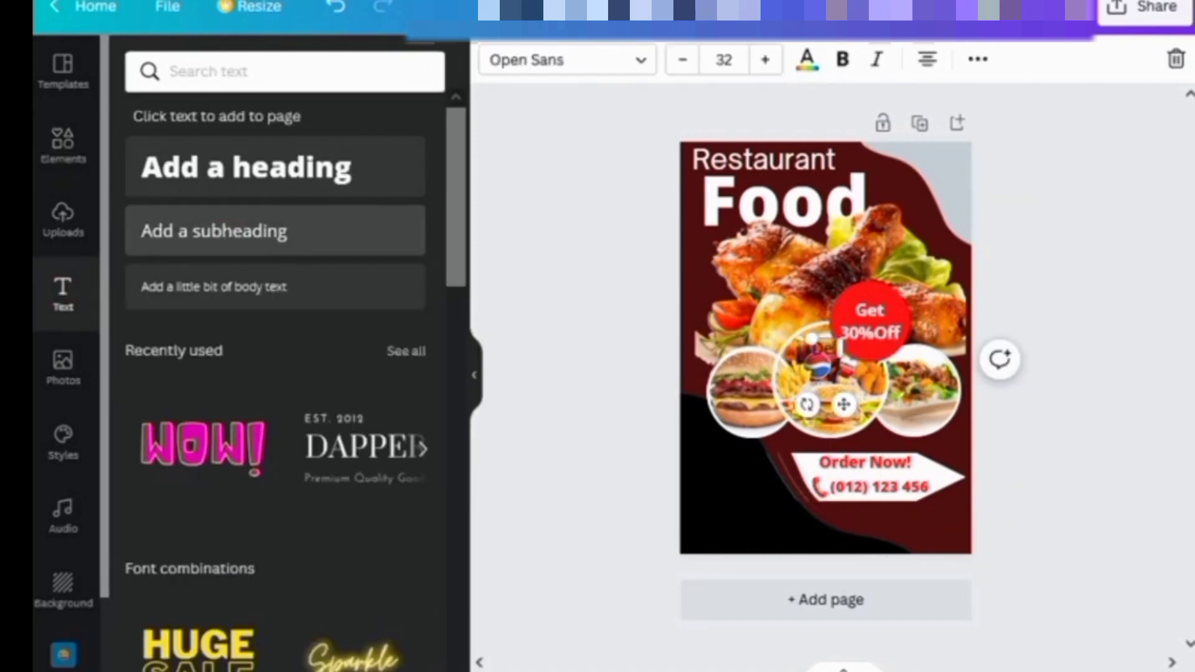
pyautogui.write('Delicious')
pyautogui.press('Return')
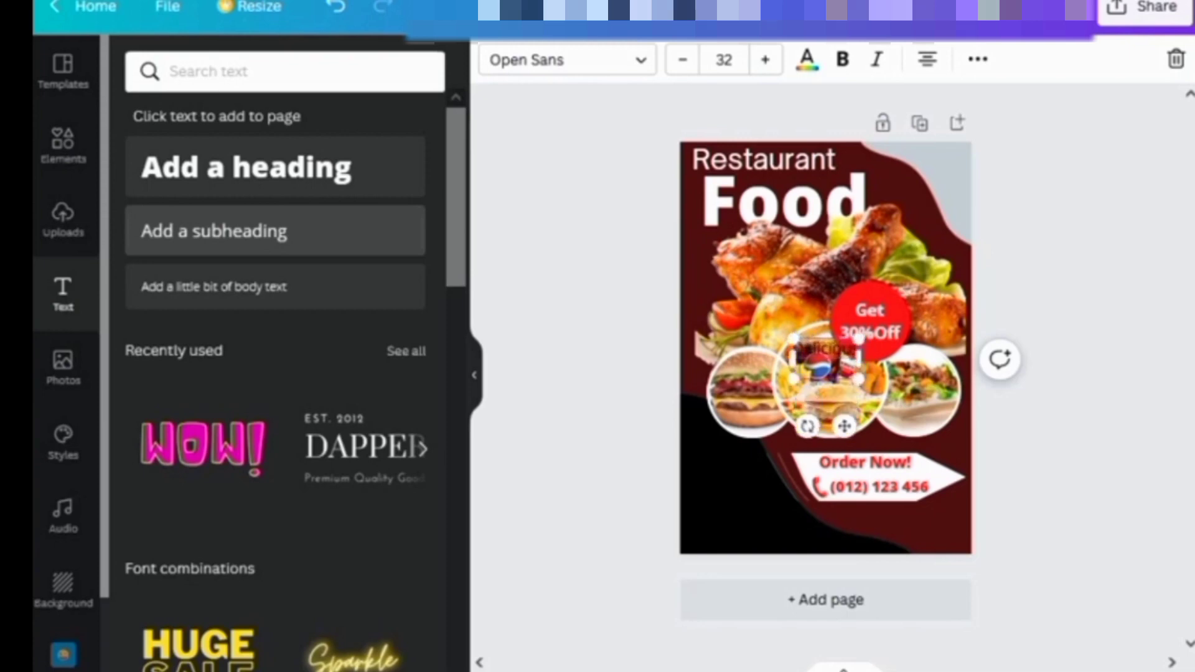
pyautogui.write('Food Very')
pyautogui.write('ice')
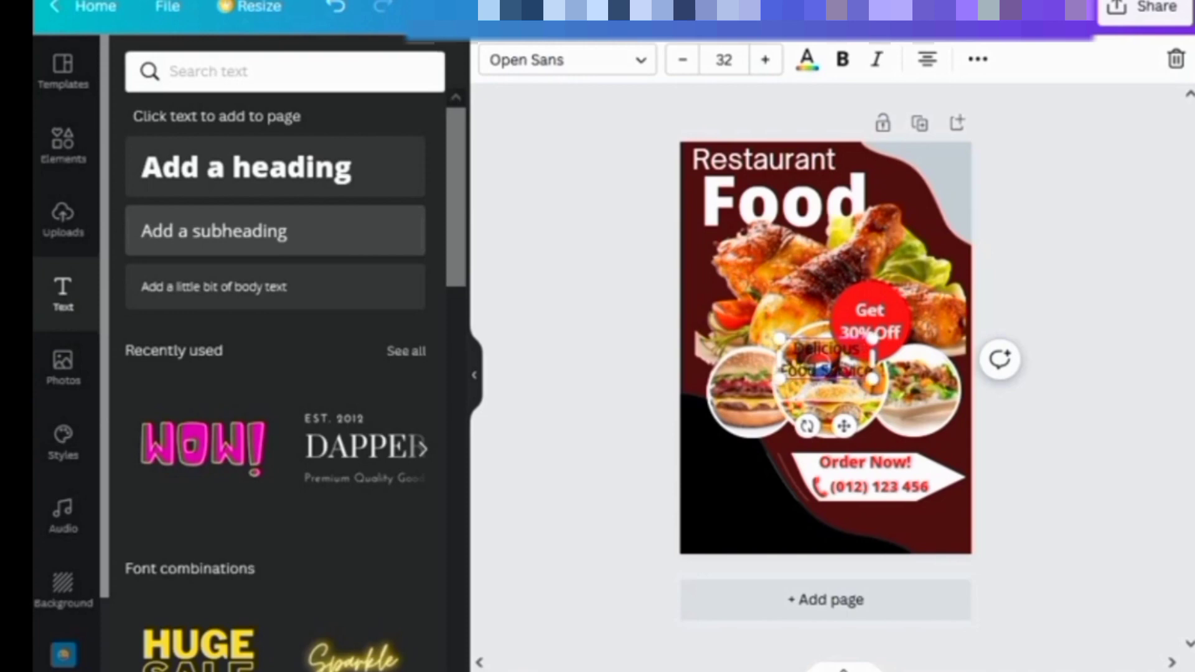
# - Add the placeholder sentence "lorem isposem is simply dummy text of the printg and tyesettin industry ." below "Food Service" in the same text box
pyautogui.press('Return')
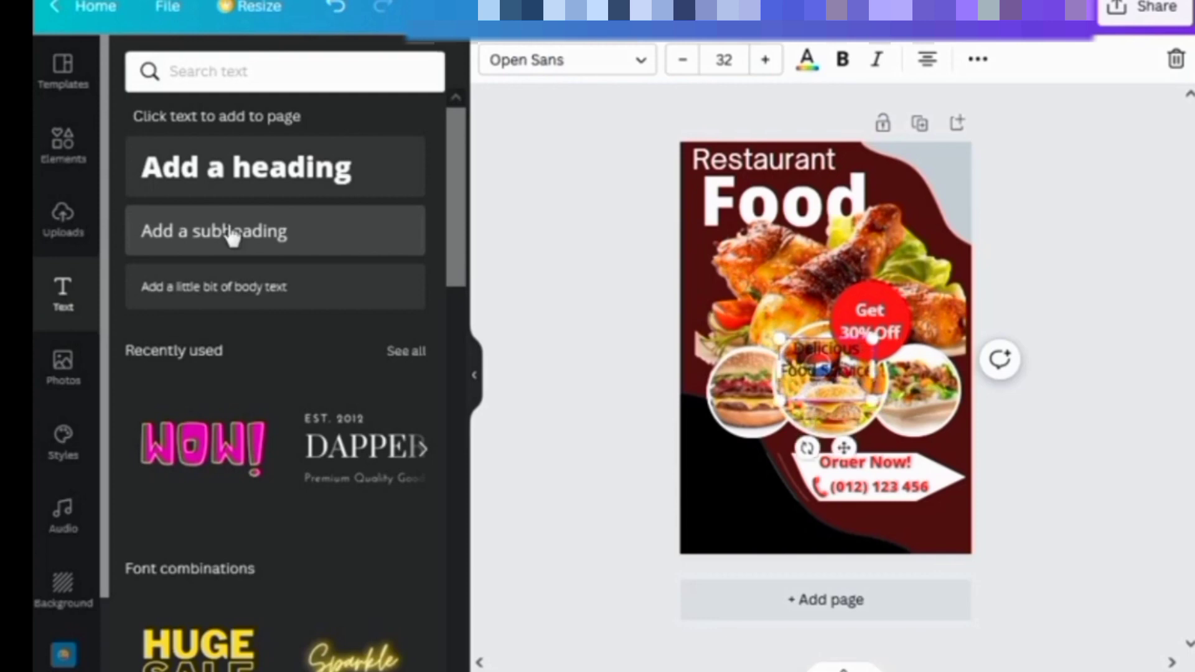
pyautogui.write('lorem is')
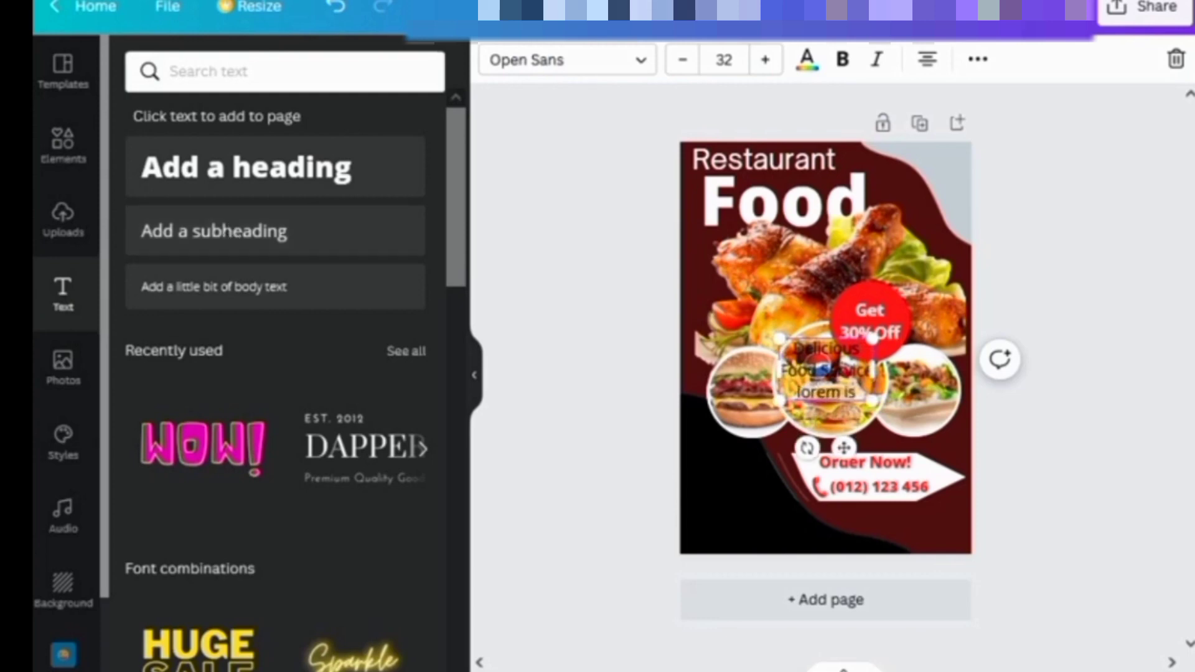
pyautogui.write('posem is simply')
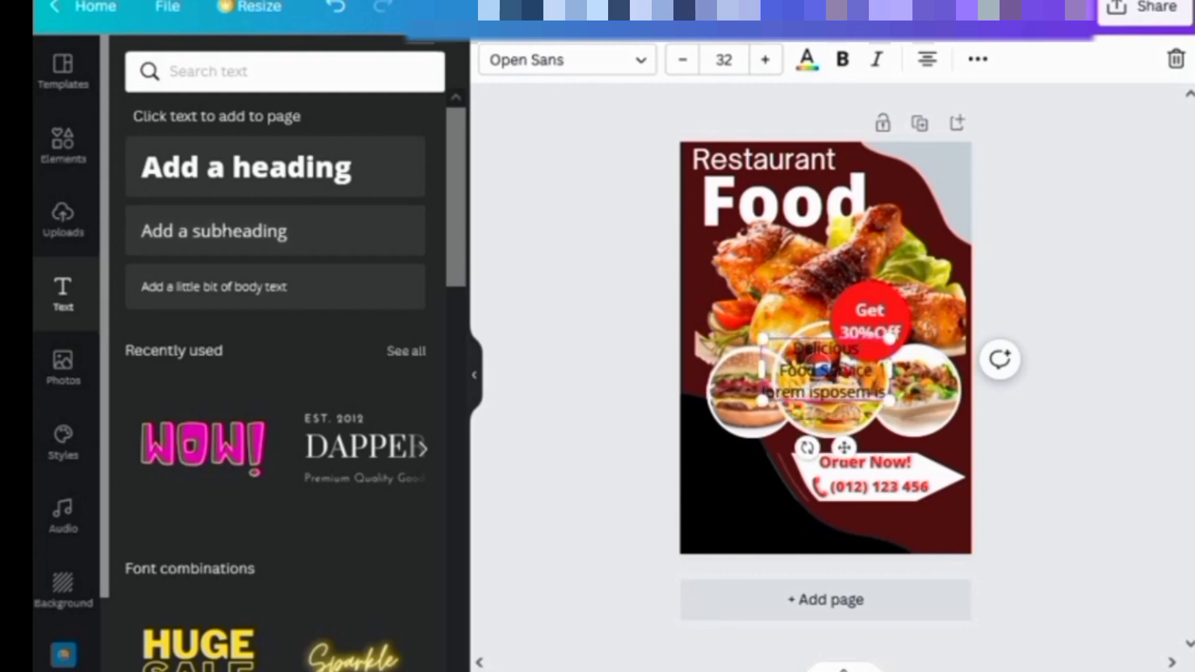
pyautogui.write(' dummy')
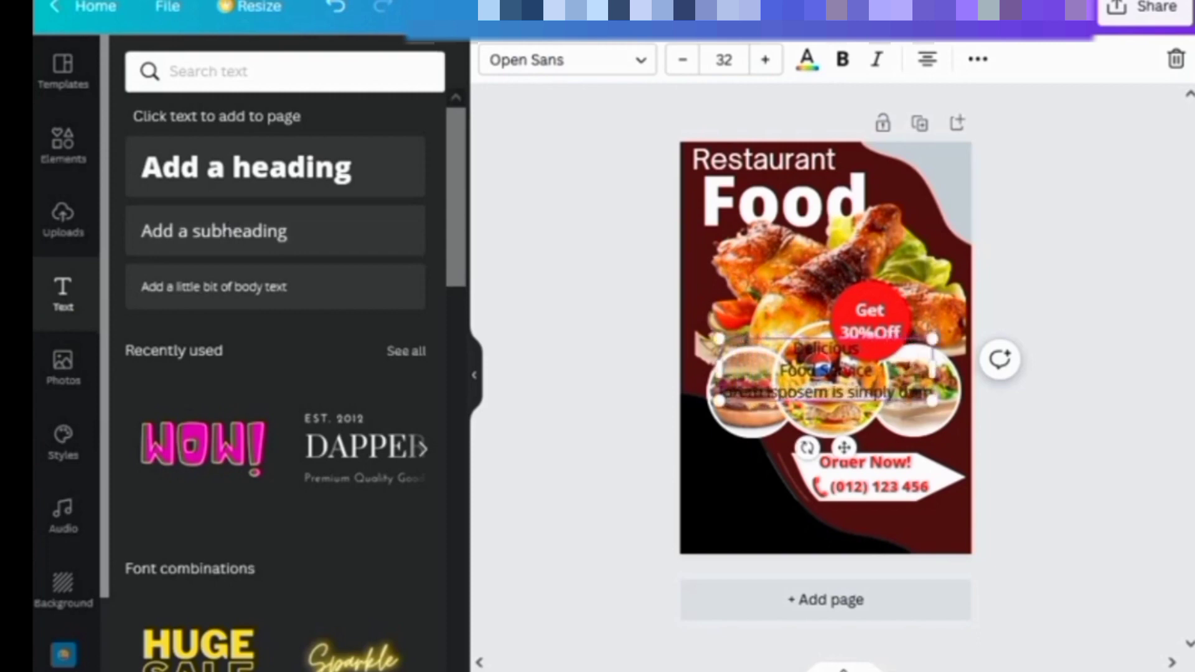
pyautogui.write(' text')
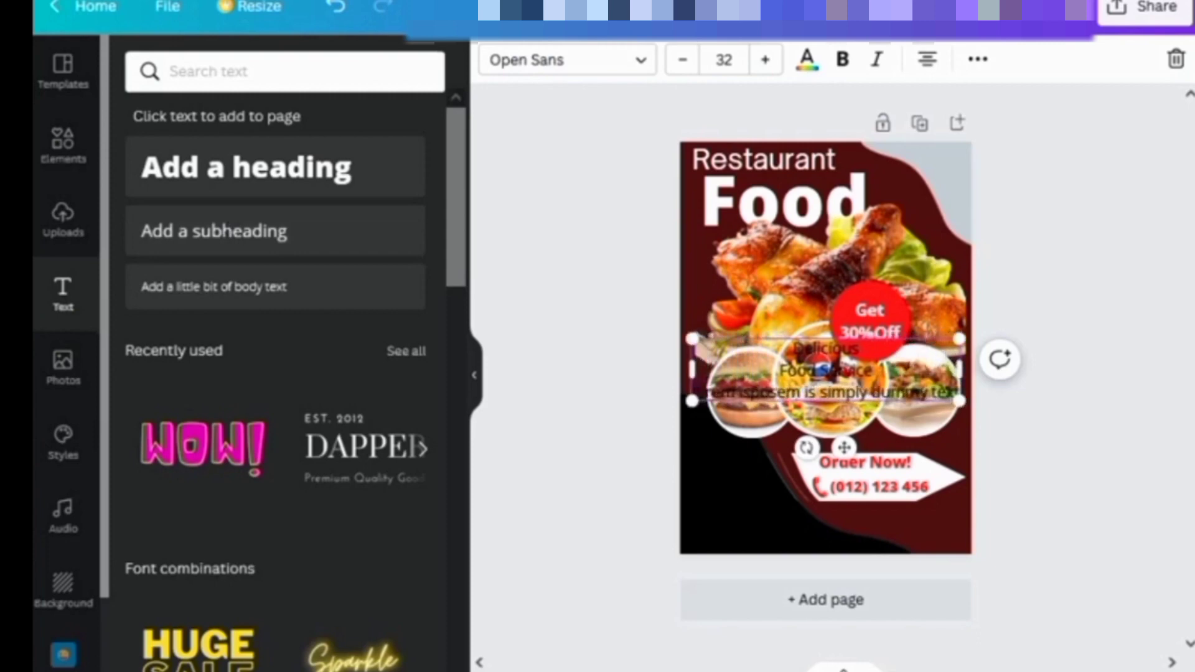
pyautogui.write(' of the d')
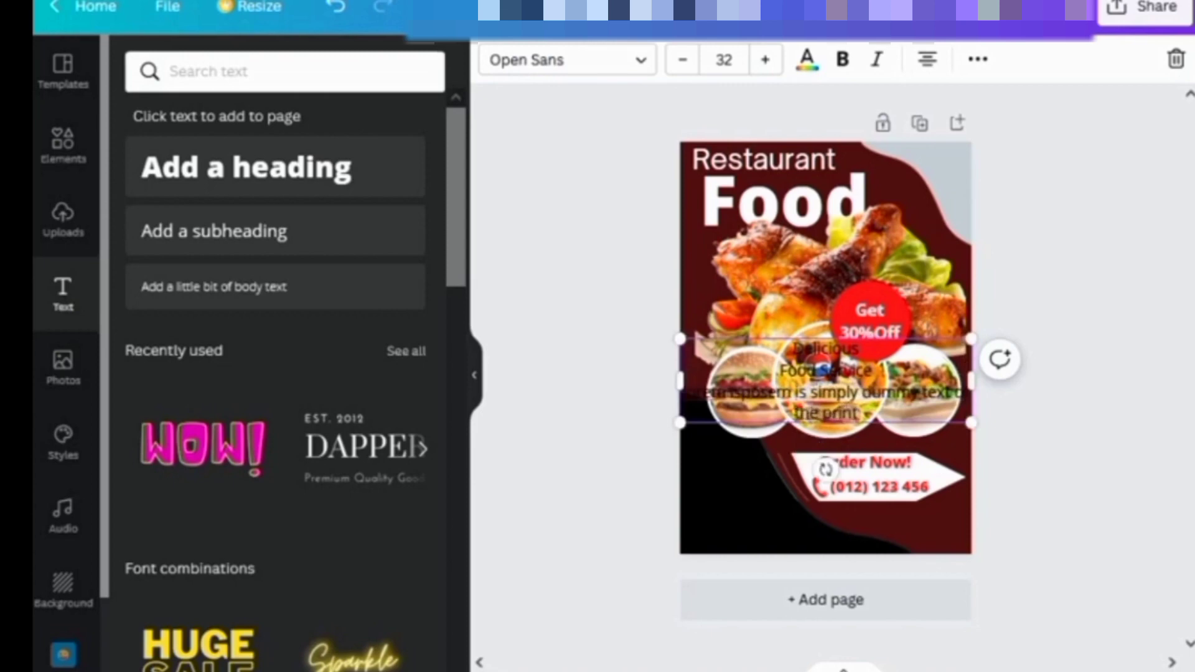
pyautogui.write('rinting and')
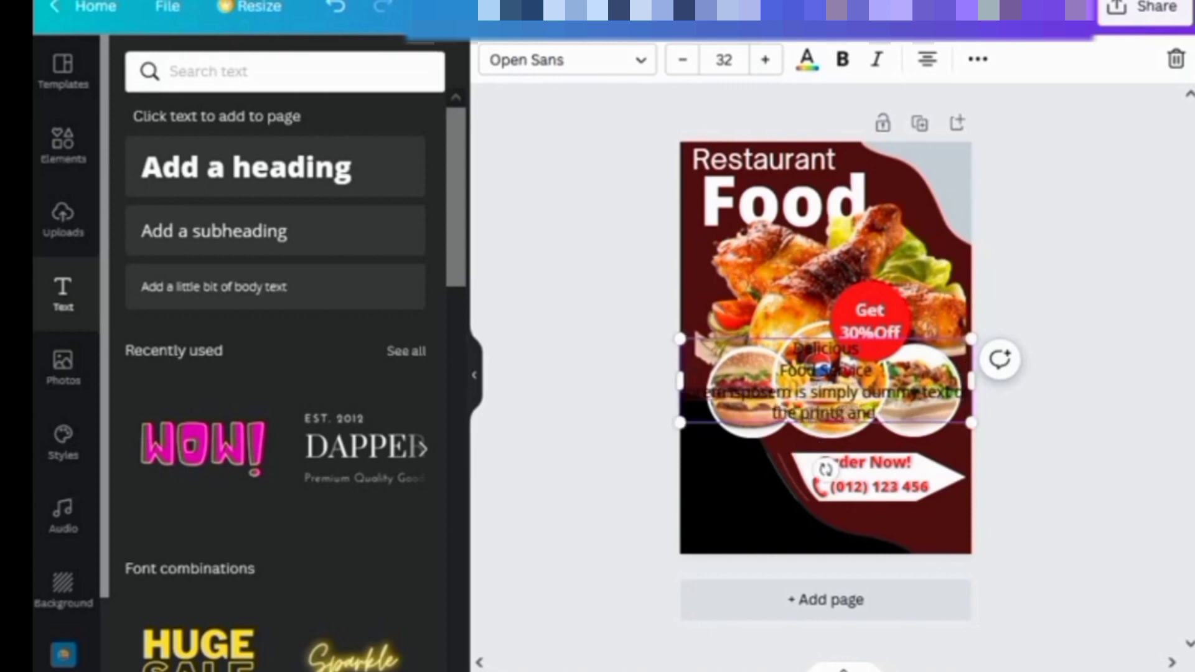
pyautogui.write(' typesettin')
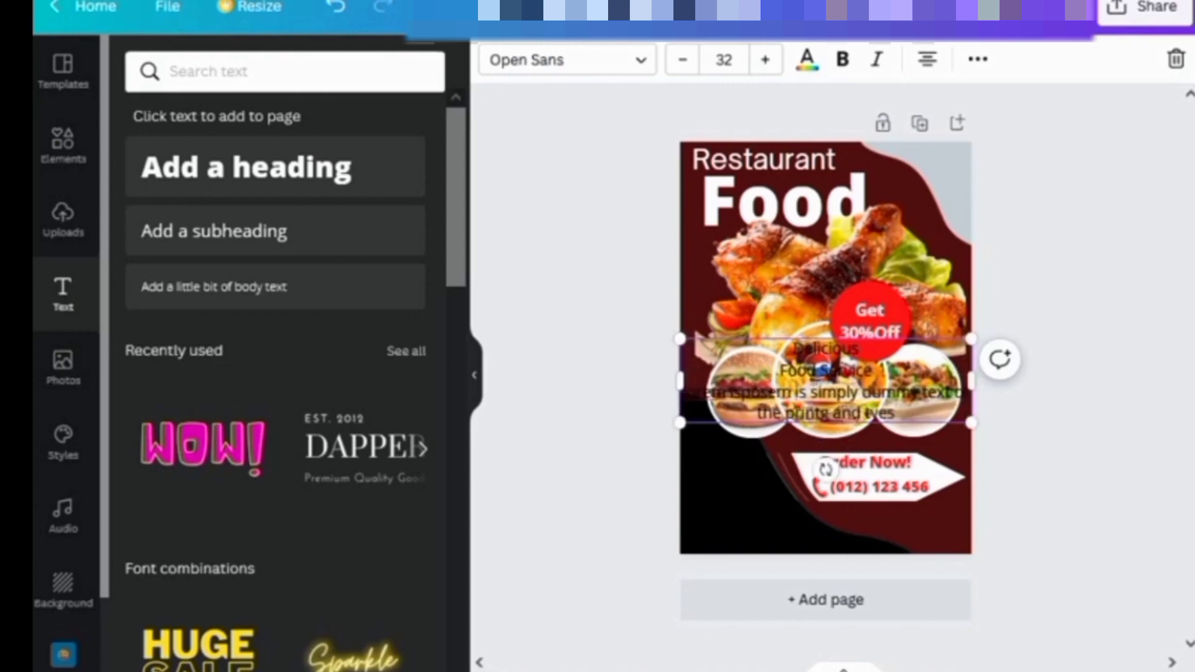
pyautogui.write('g industr')
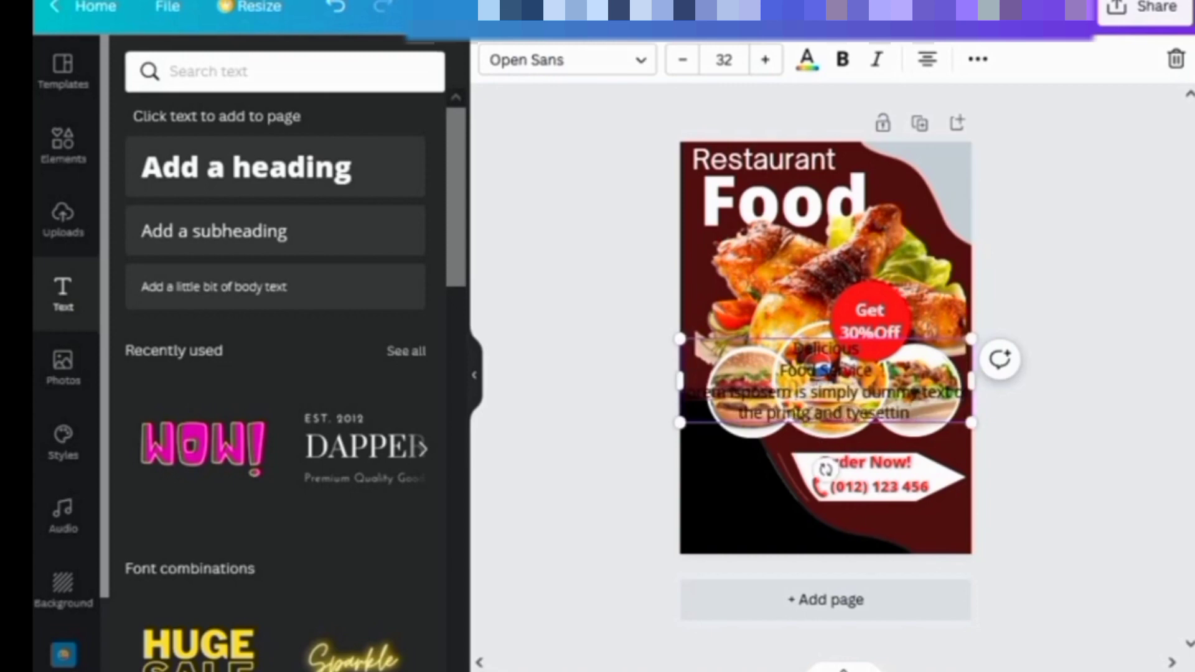
pyautogui.write('y')
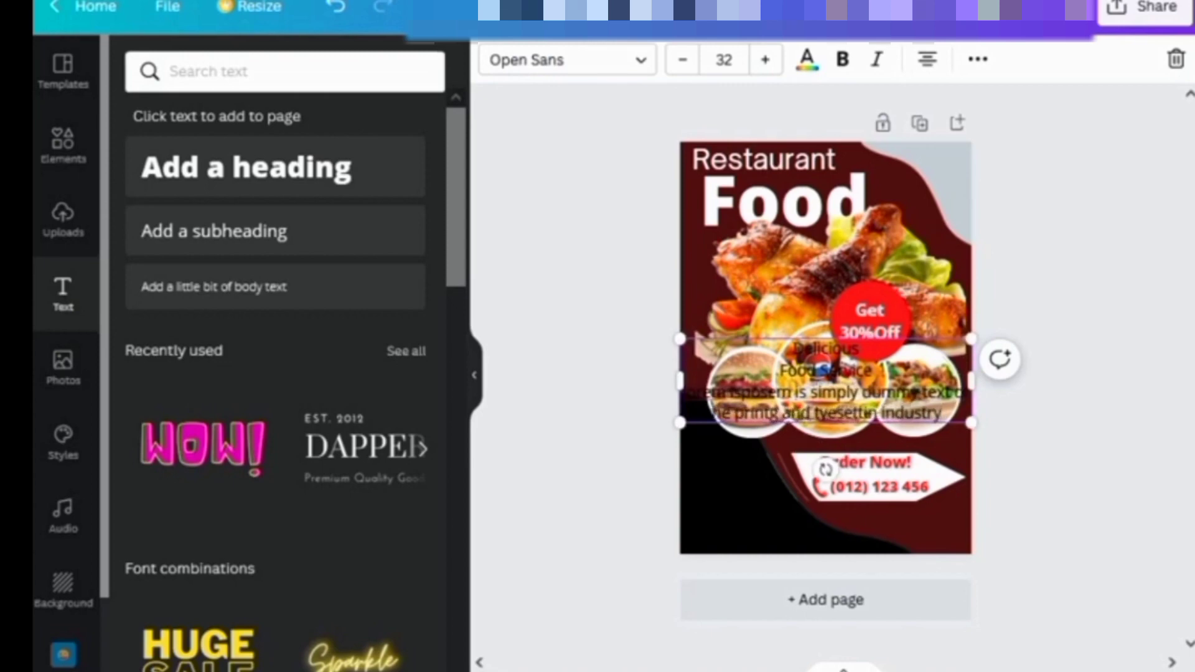
pyautogui.write('.')
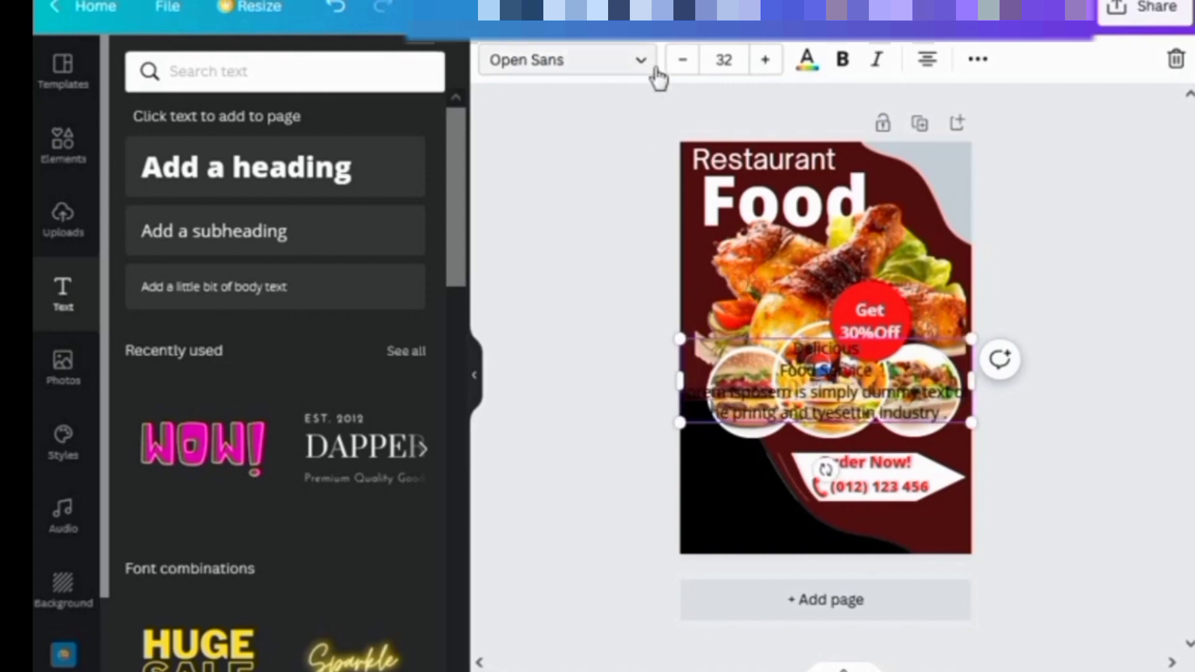
# - Shrink the service text to about size 20.3, place it in the page's lower-left corner and color it white
pyautogui.moveTo(972, 422); pyautogui.dragTo(865, 392)
pyautogui.moveTo(793, 441); pyautogui.dragTo(820, 604)
pyautogui.click(806, 59)
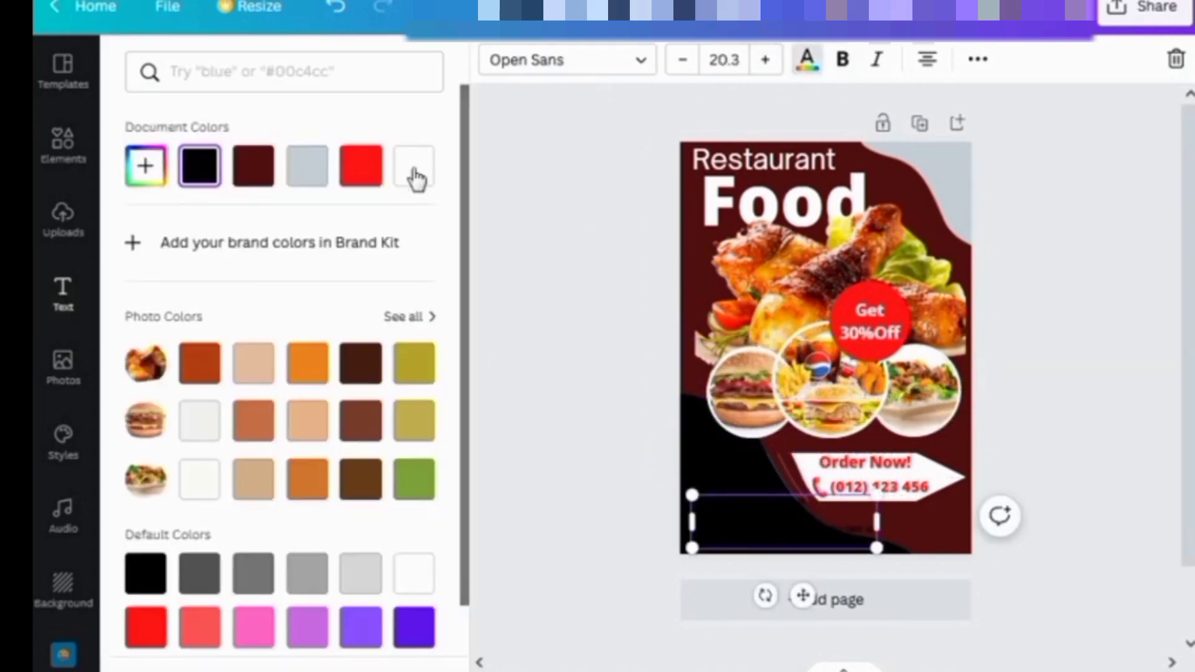
pyautogui.click(414, 165)
# - Reduce the service text to about size 16.3 at the page's lower-left edge and color its "Food Service" line red
pyautogui.moveTo(823, 543); pyautogui.dragTo(839, 550)
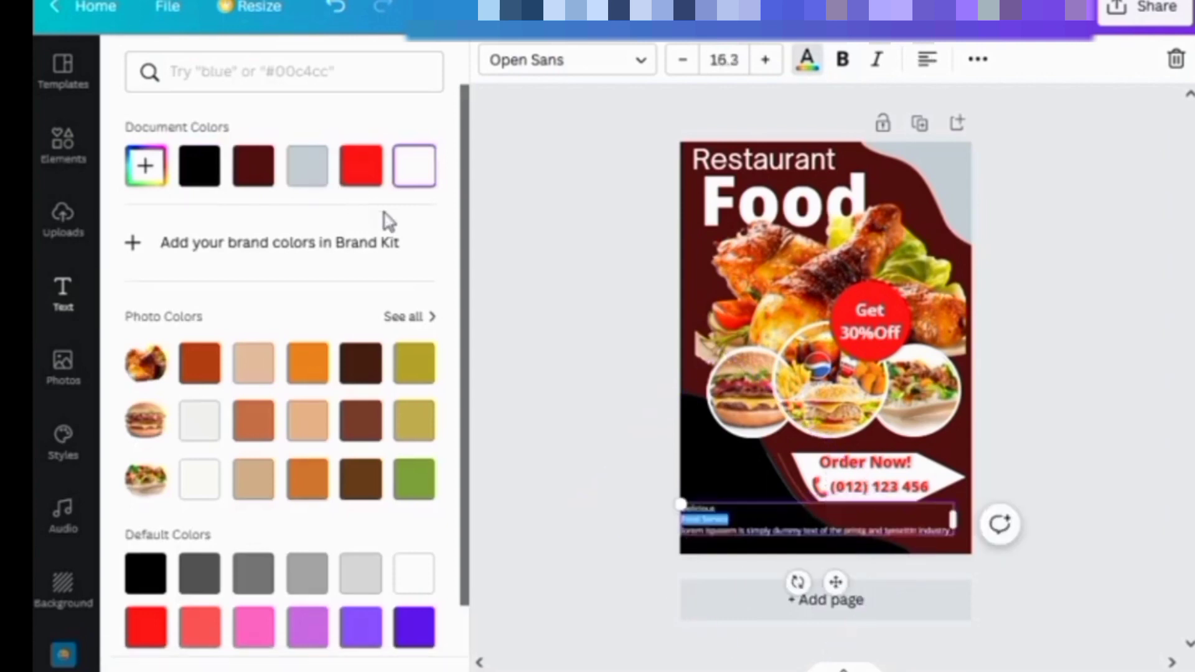
pyautogui.click(361, 166)
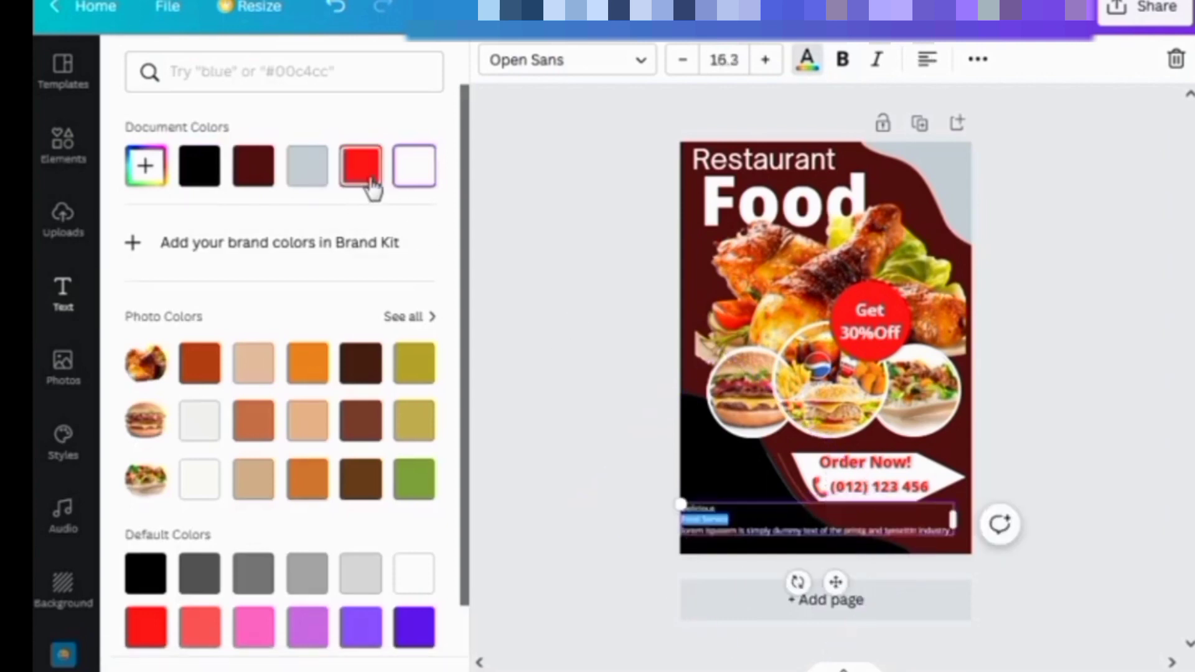
pyautogui.click(650, 476)
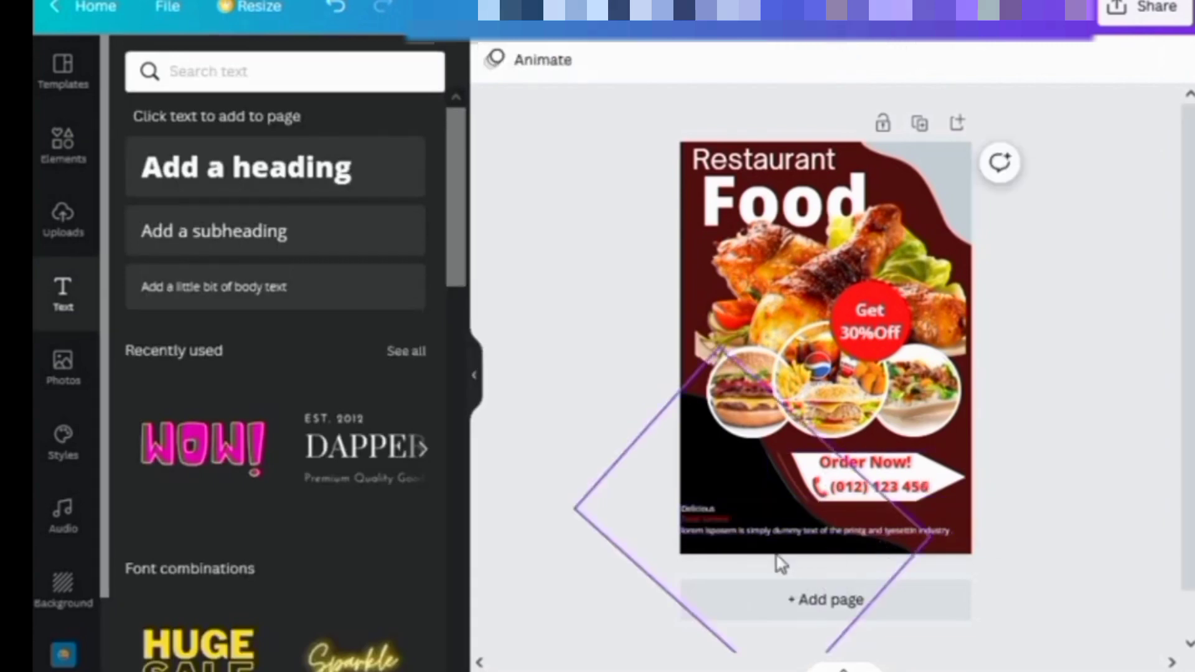
# - Narrow the service text box so the placeholder sentence wraps onto two lines within the page's lower-left area
pyautogui.click(859, 527)
pyautogui.doubleClick(862, 528)
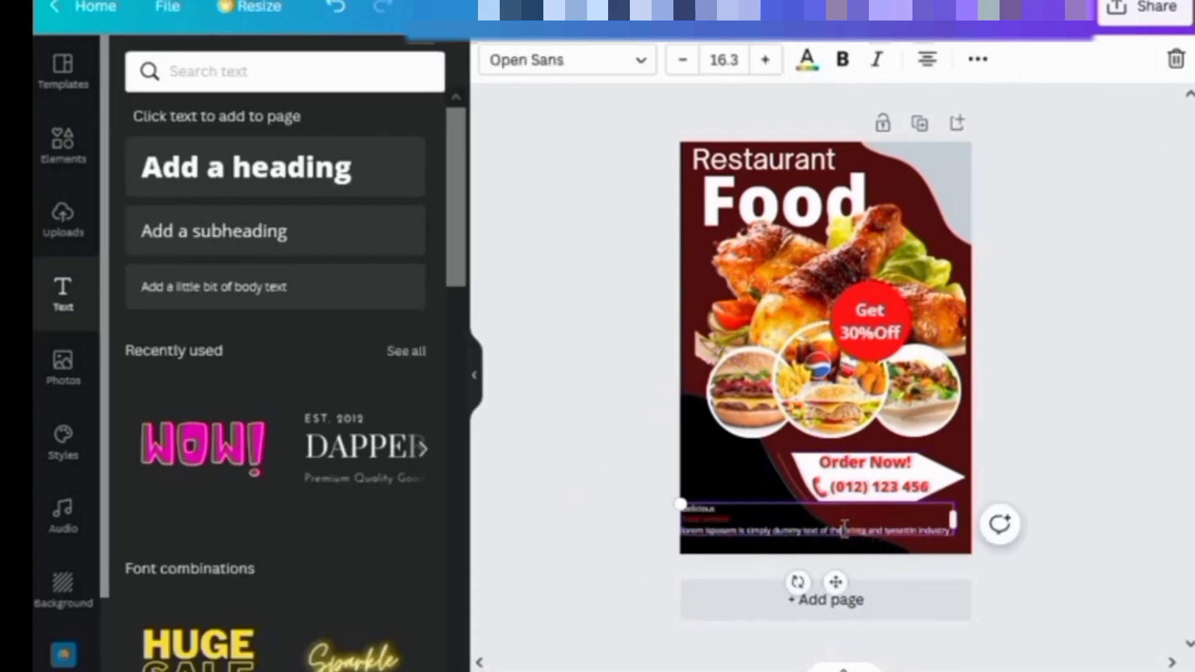
pyautogui.moveTo(953, 518); pyautogui.dragTo(842, 519)
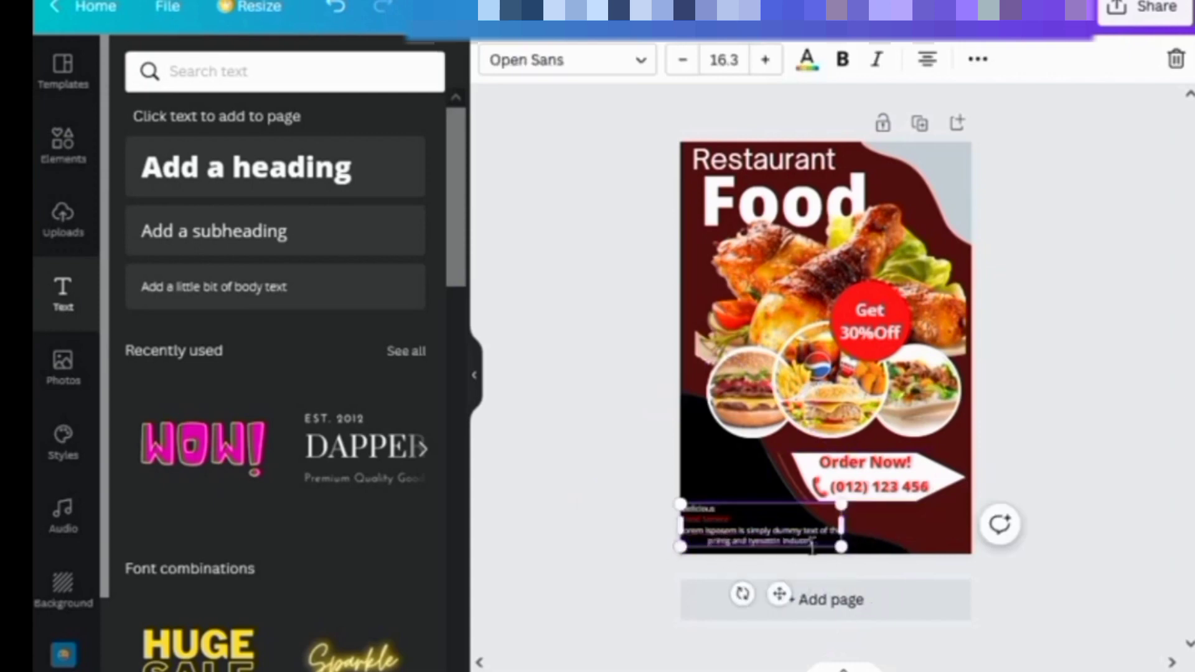
pyautogui.hotkey('ctrl', 'z')
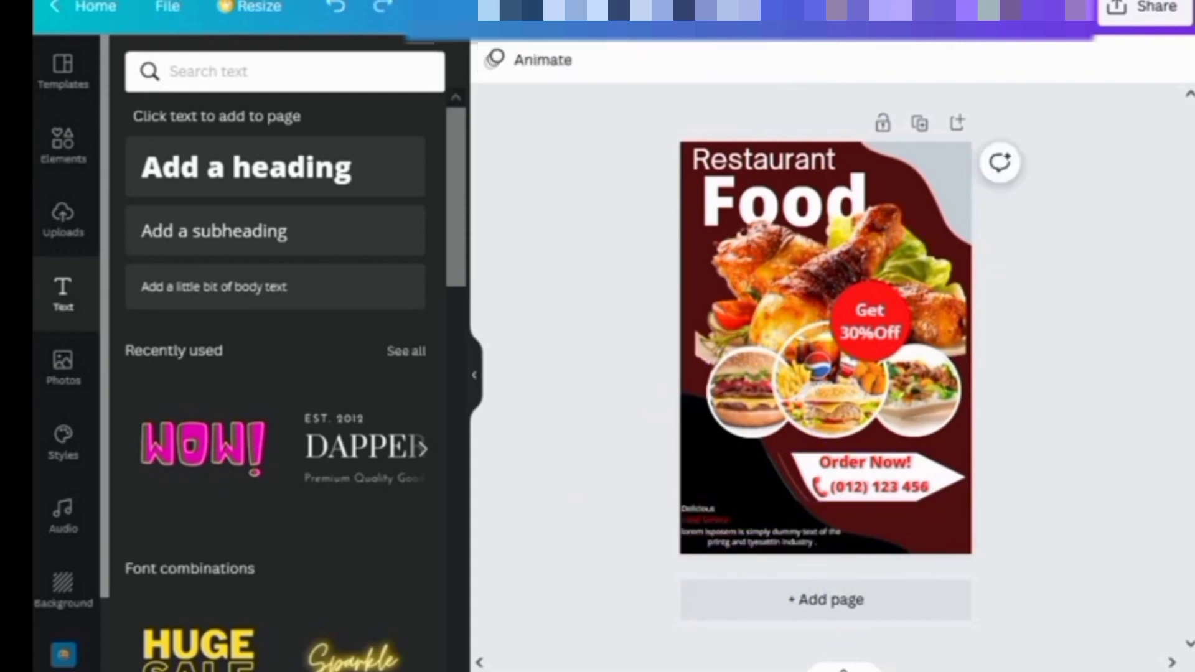
# - Download the finished restaurant design as a PNG file at 1414 × 2000 px
pyautogui.click(1106, 28)
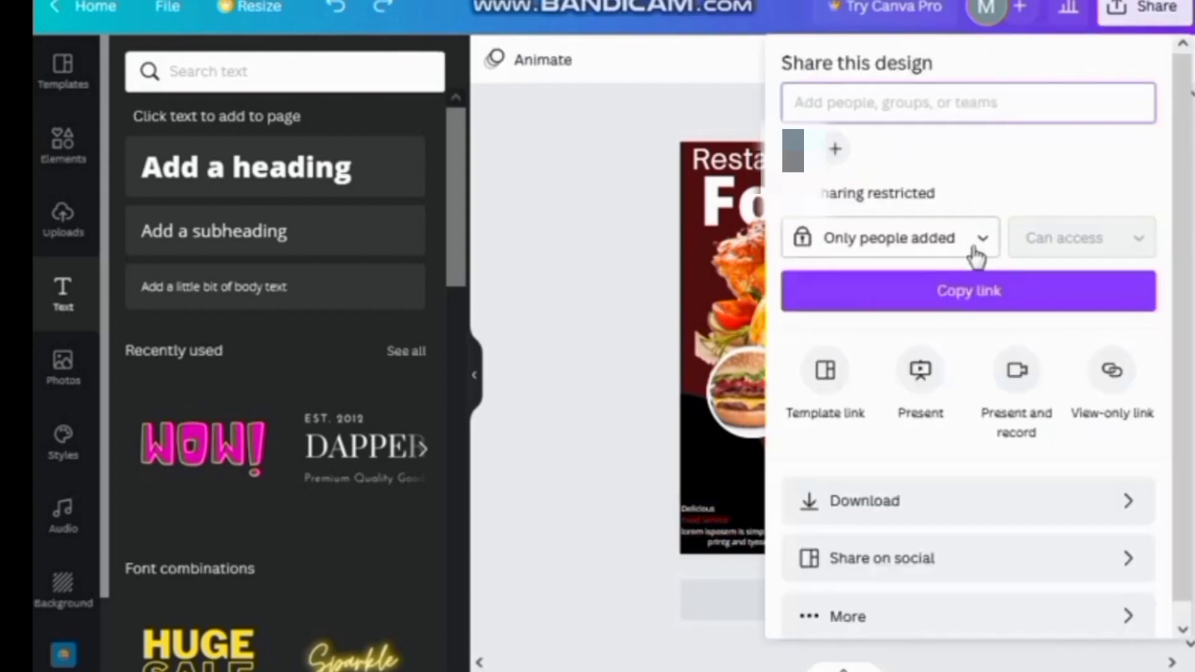
pyautogui.click(858, 501)
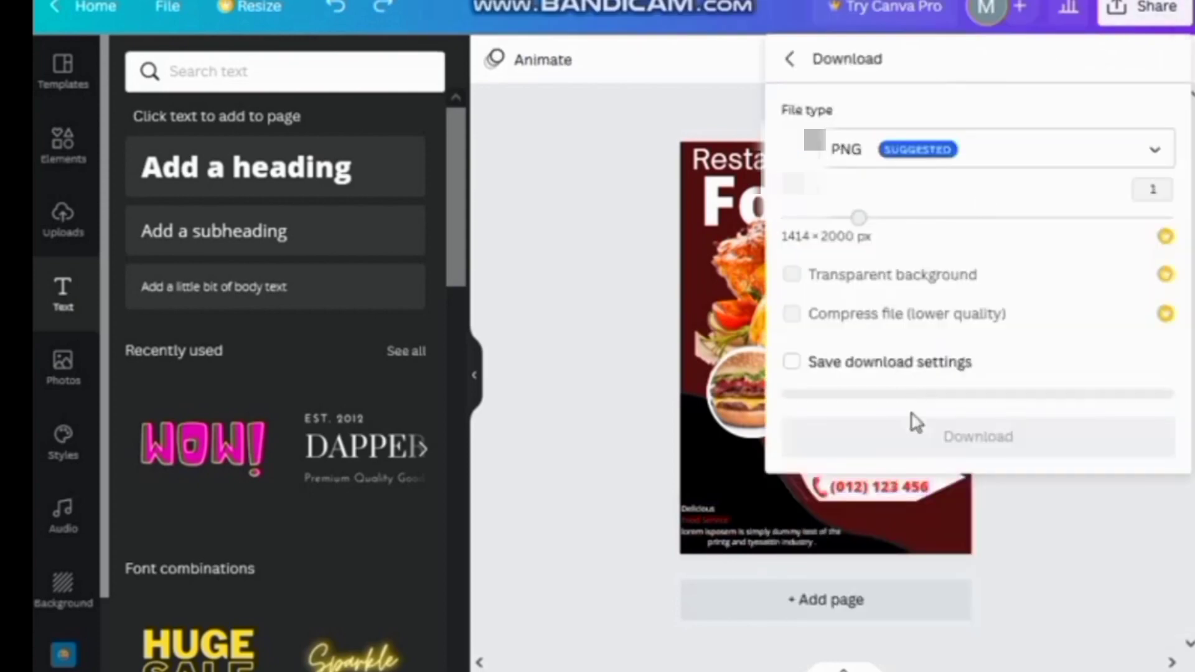
pyautogui.click(978, 430)
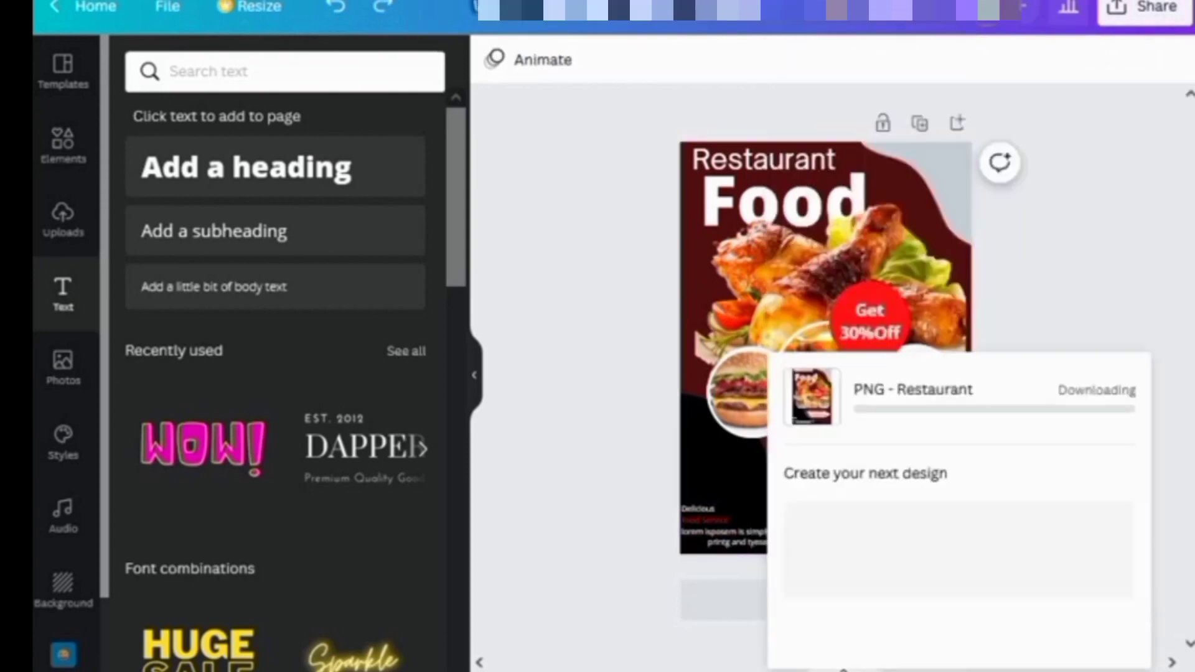